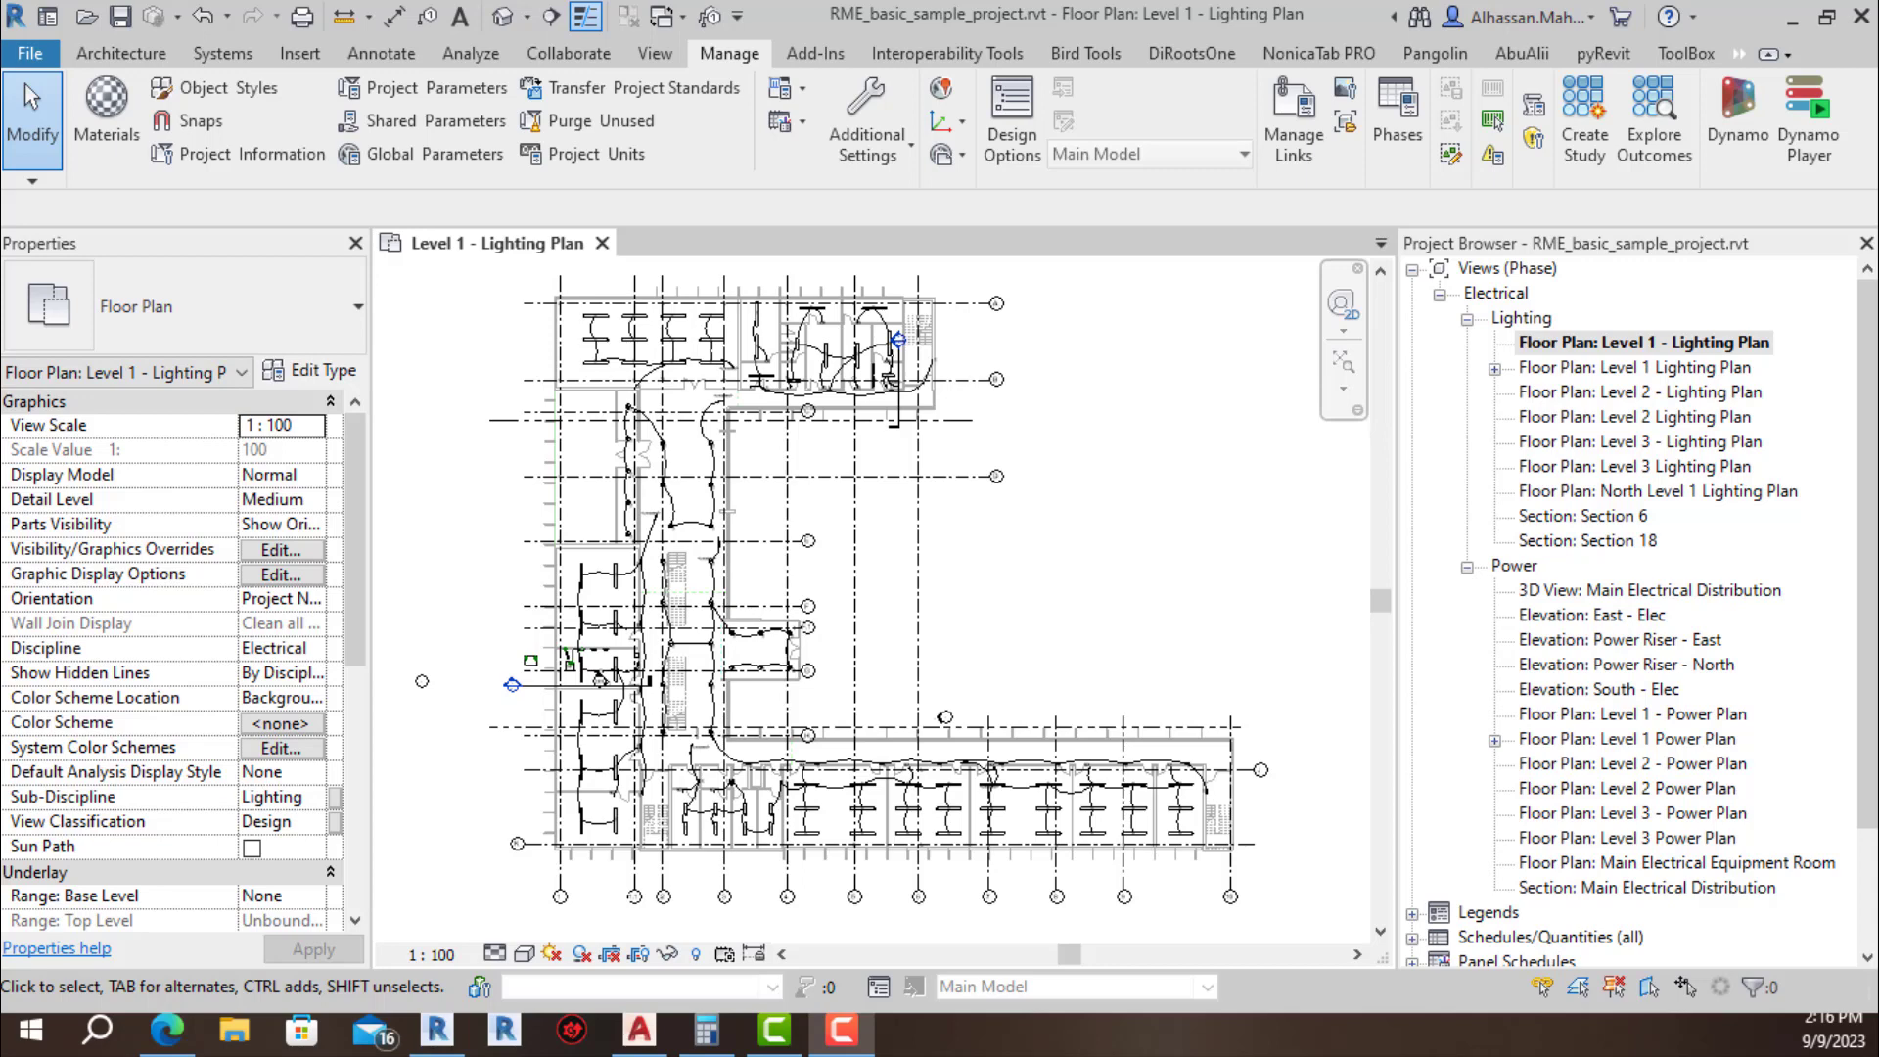
Step: Select the workshop space to review its properties, then clear the selection
scroll(827, 847, "up", 3)
scroll(861, 812, "up", 2)
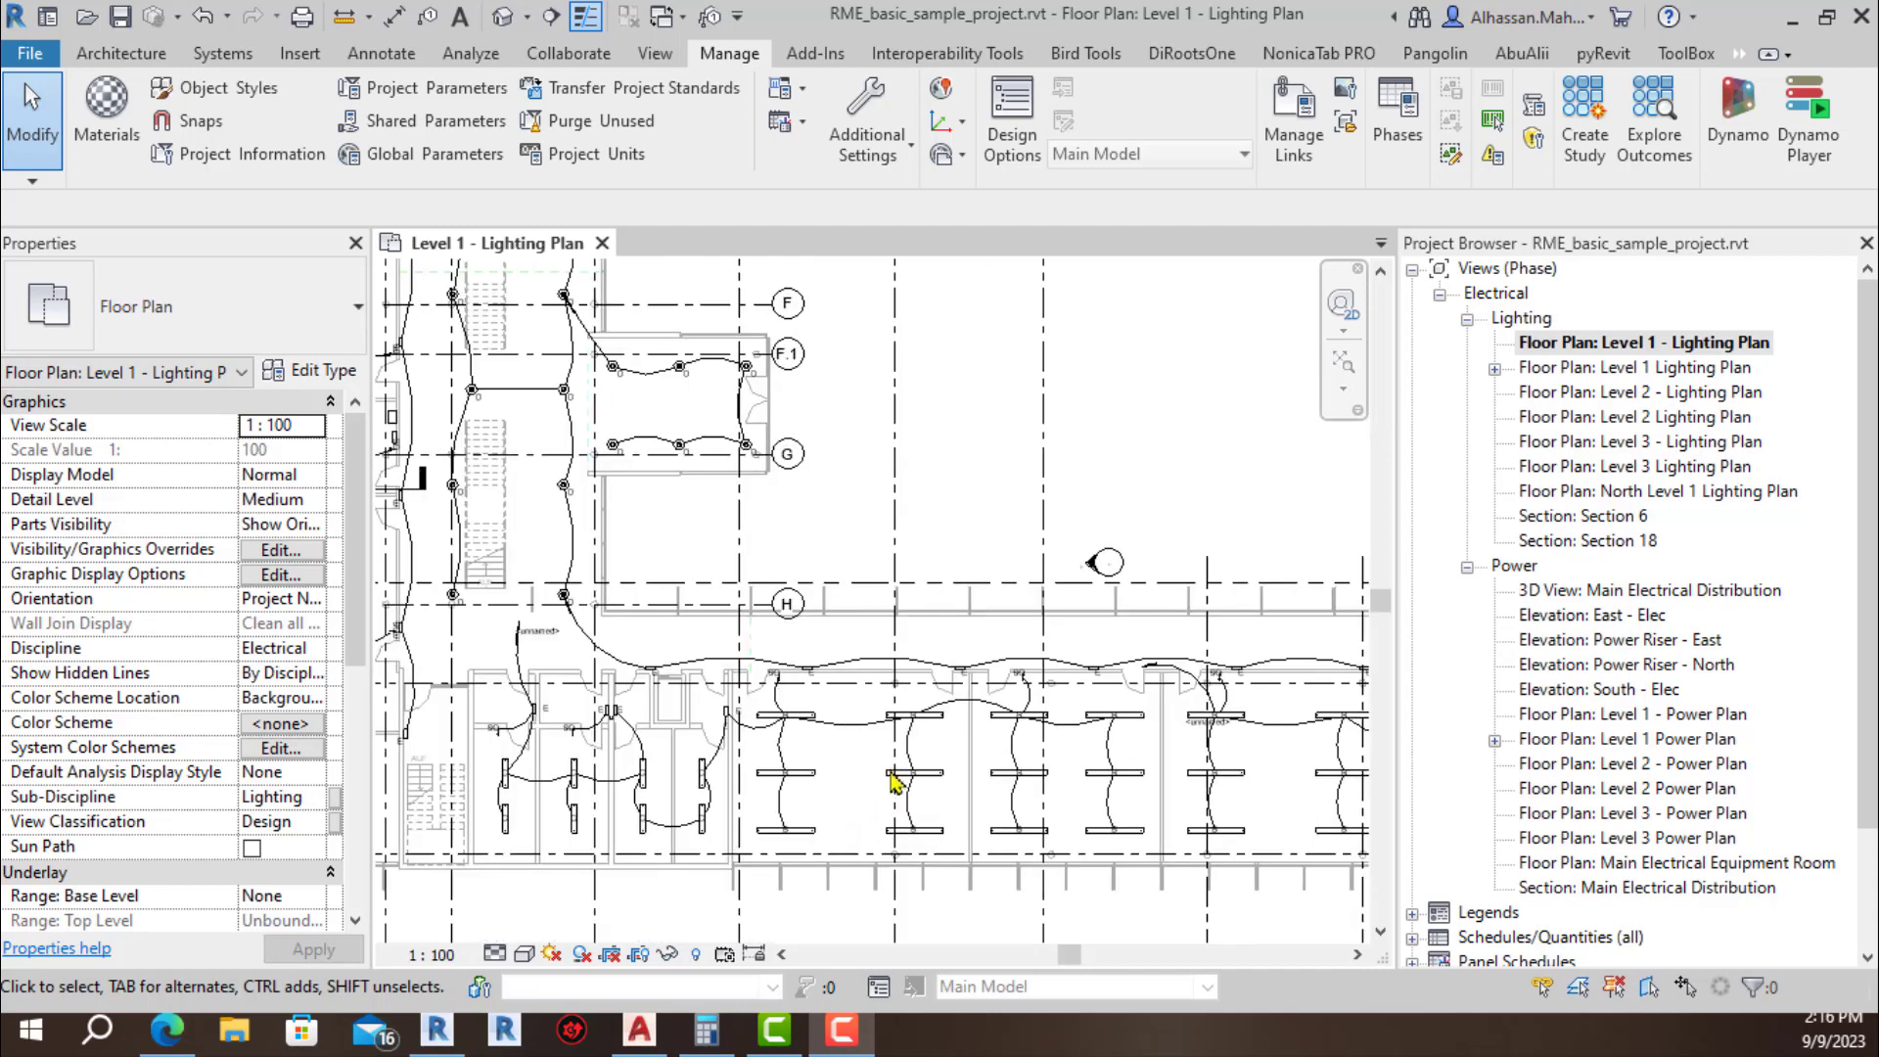
scroll(837, 779, "up", 1)
left_click(886, 810)
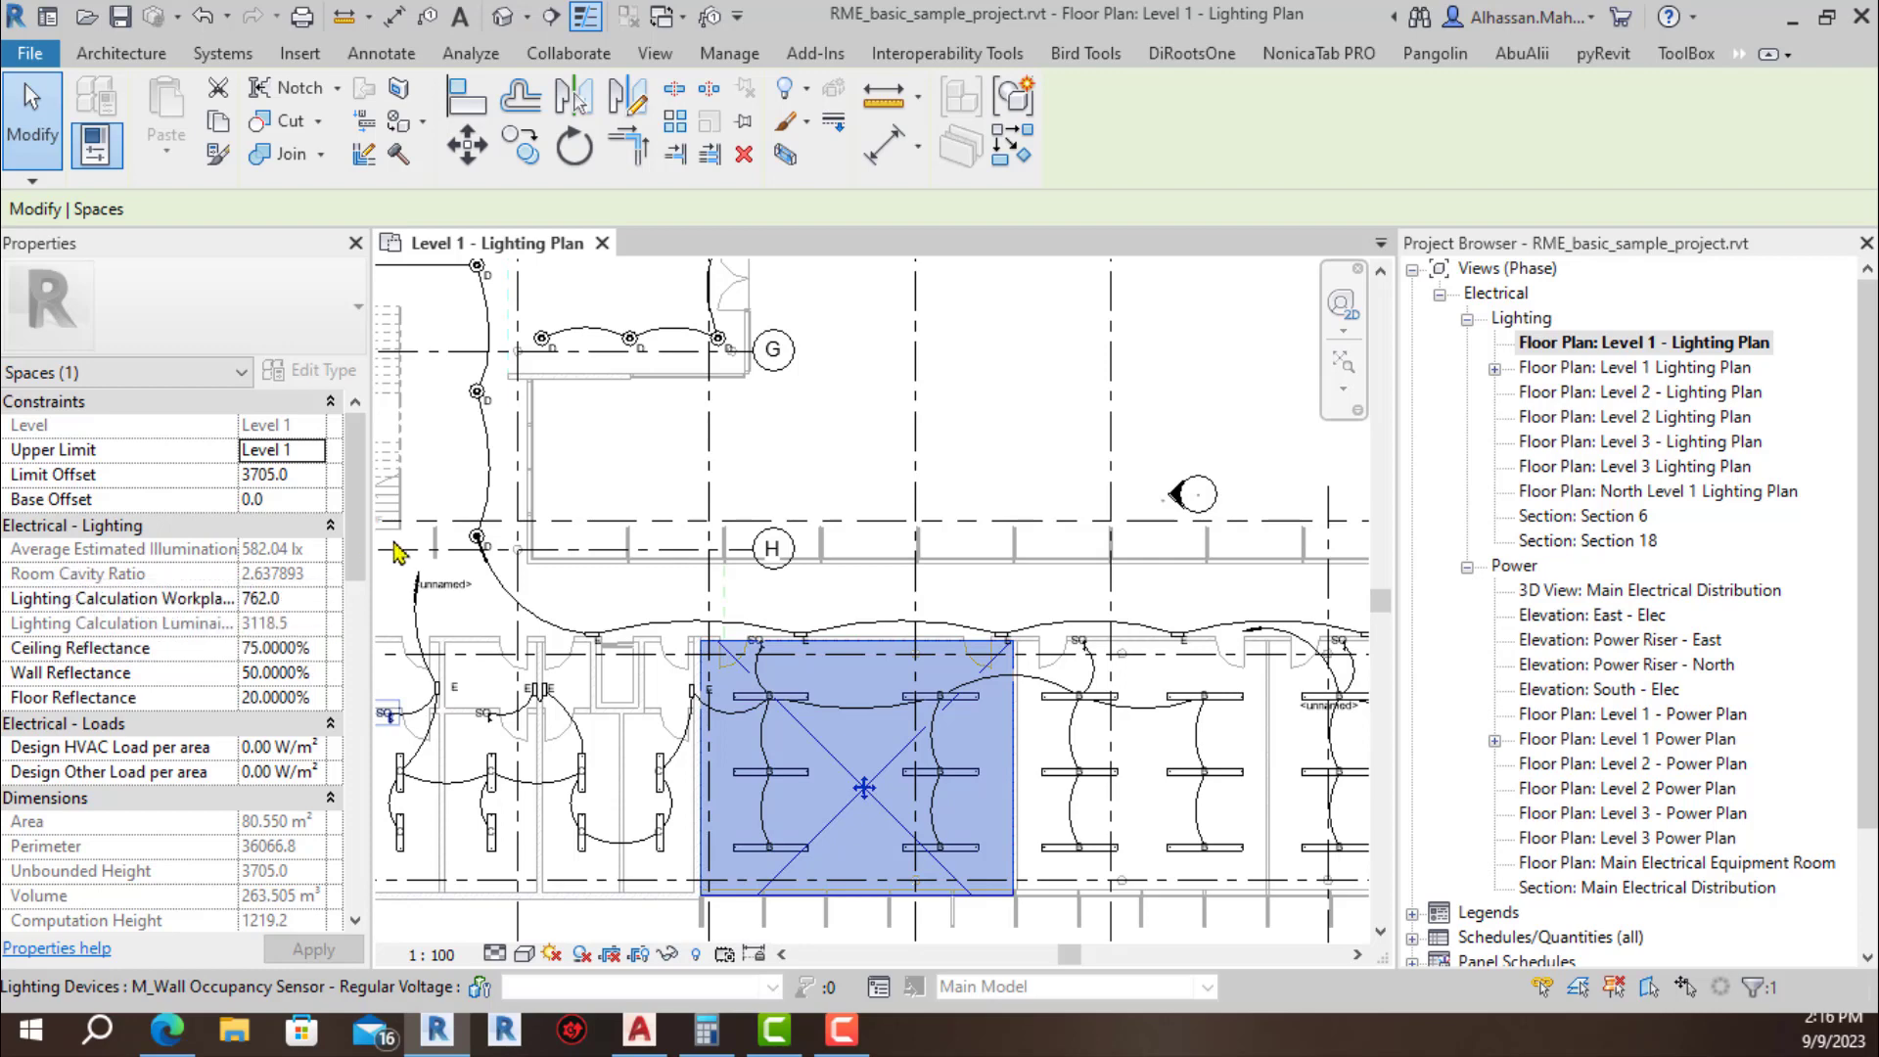
left_click(793, 435)
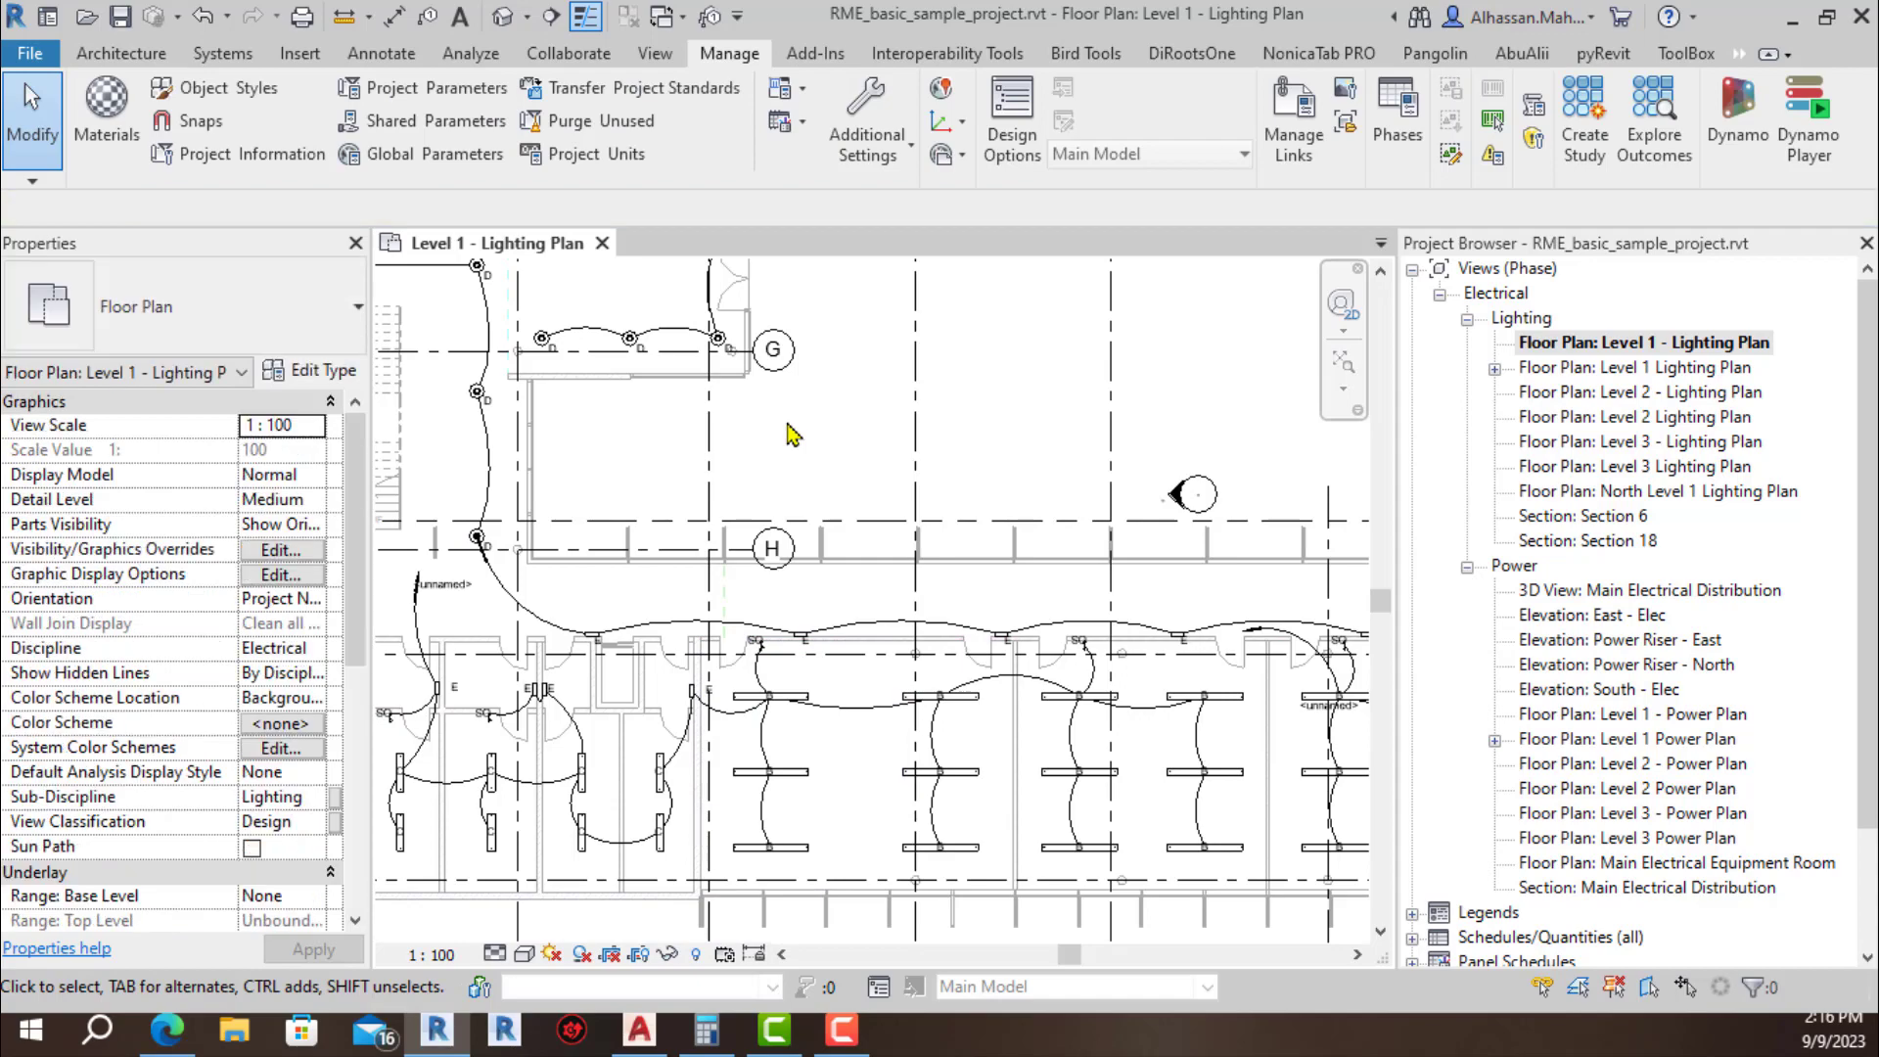
Step: Enable 'Run calculations for loads in spaces' under Electrical Settings' Load Calculations
key("e")
key("s")
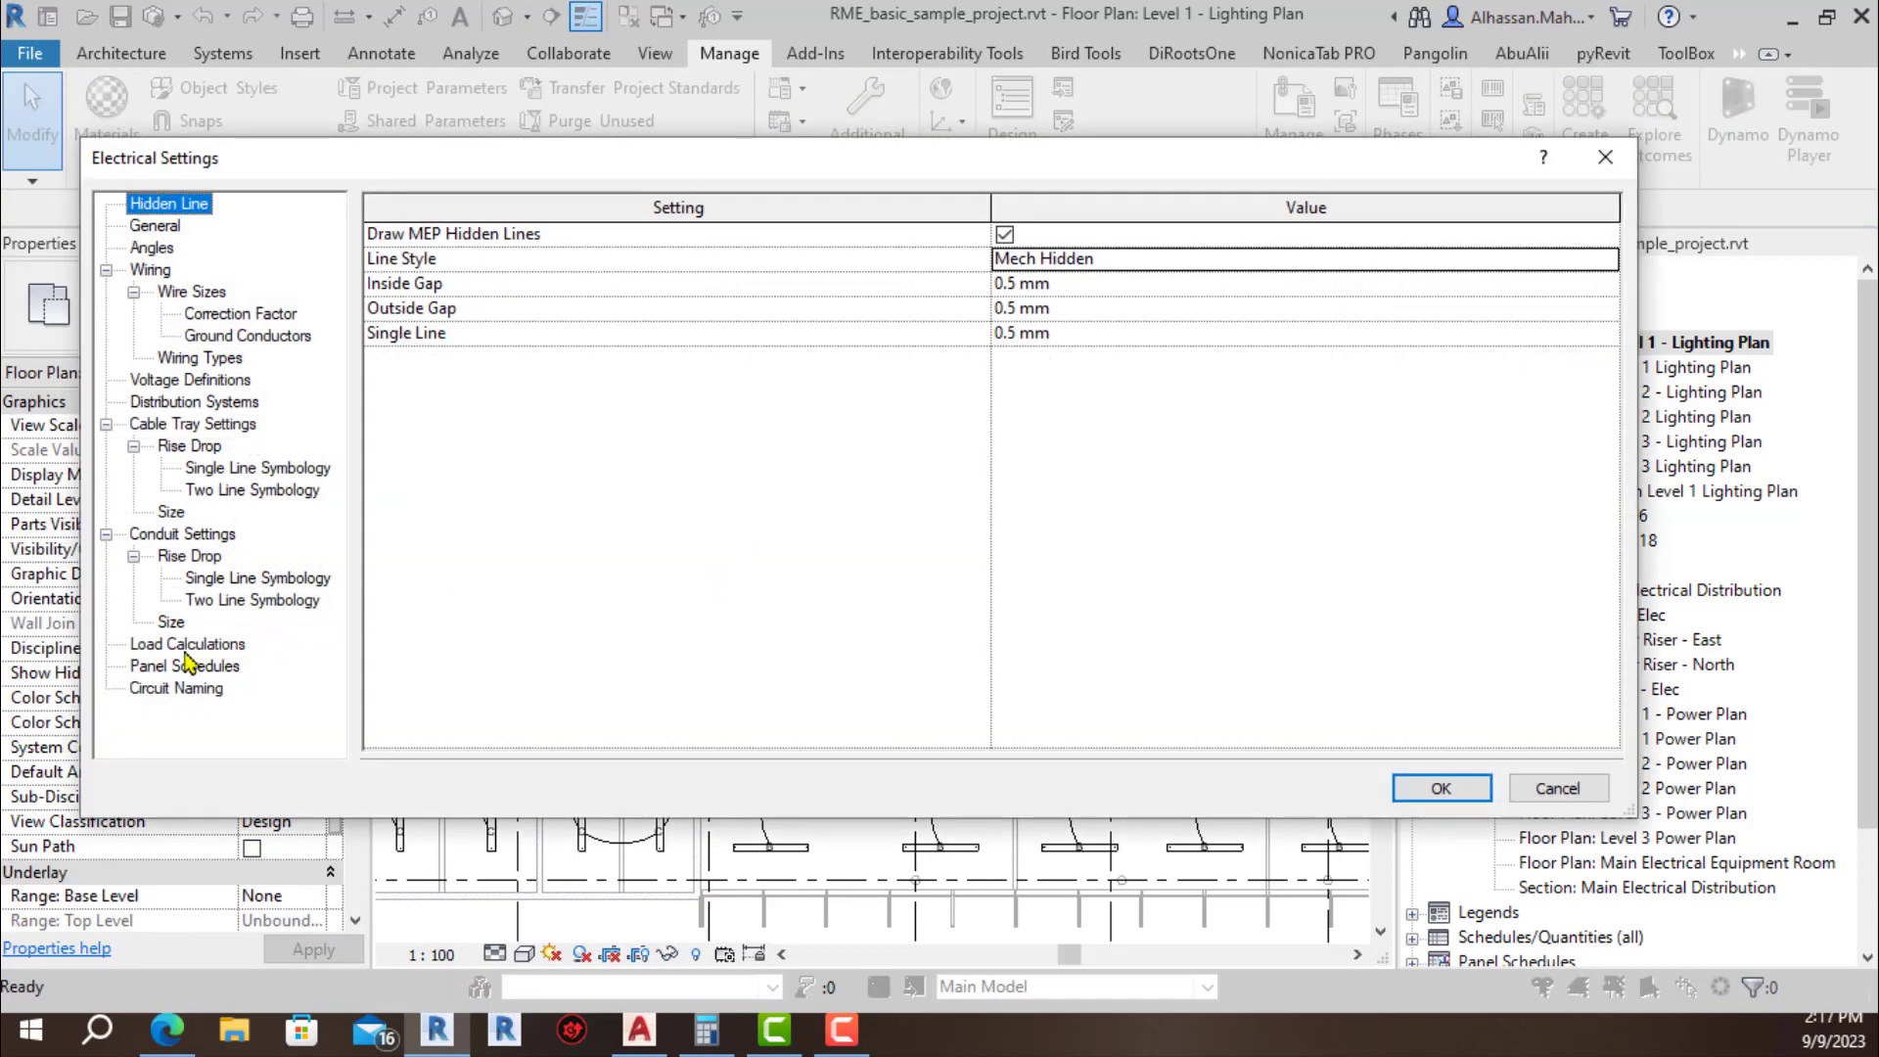
left_click(186, 646)
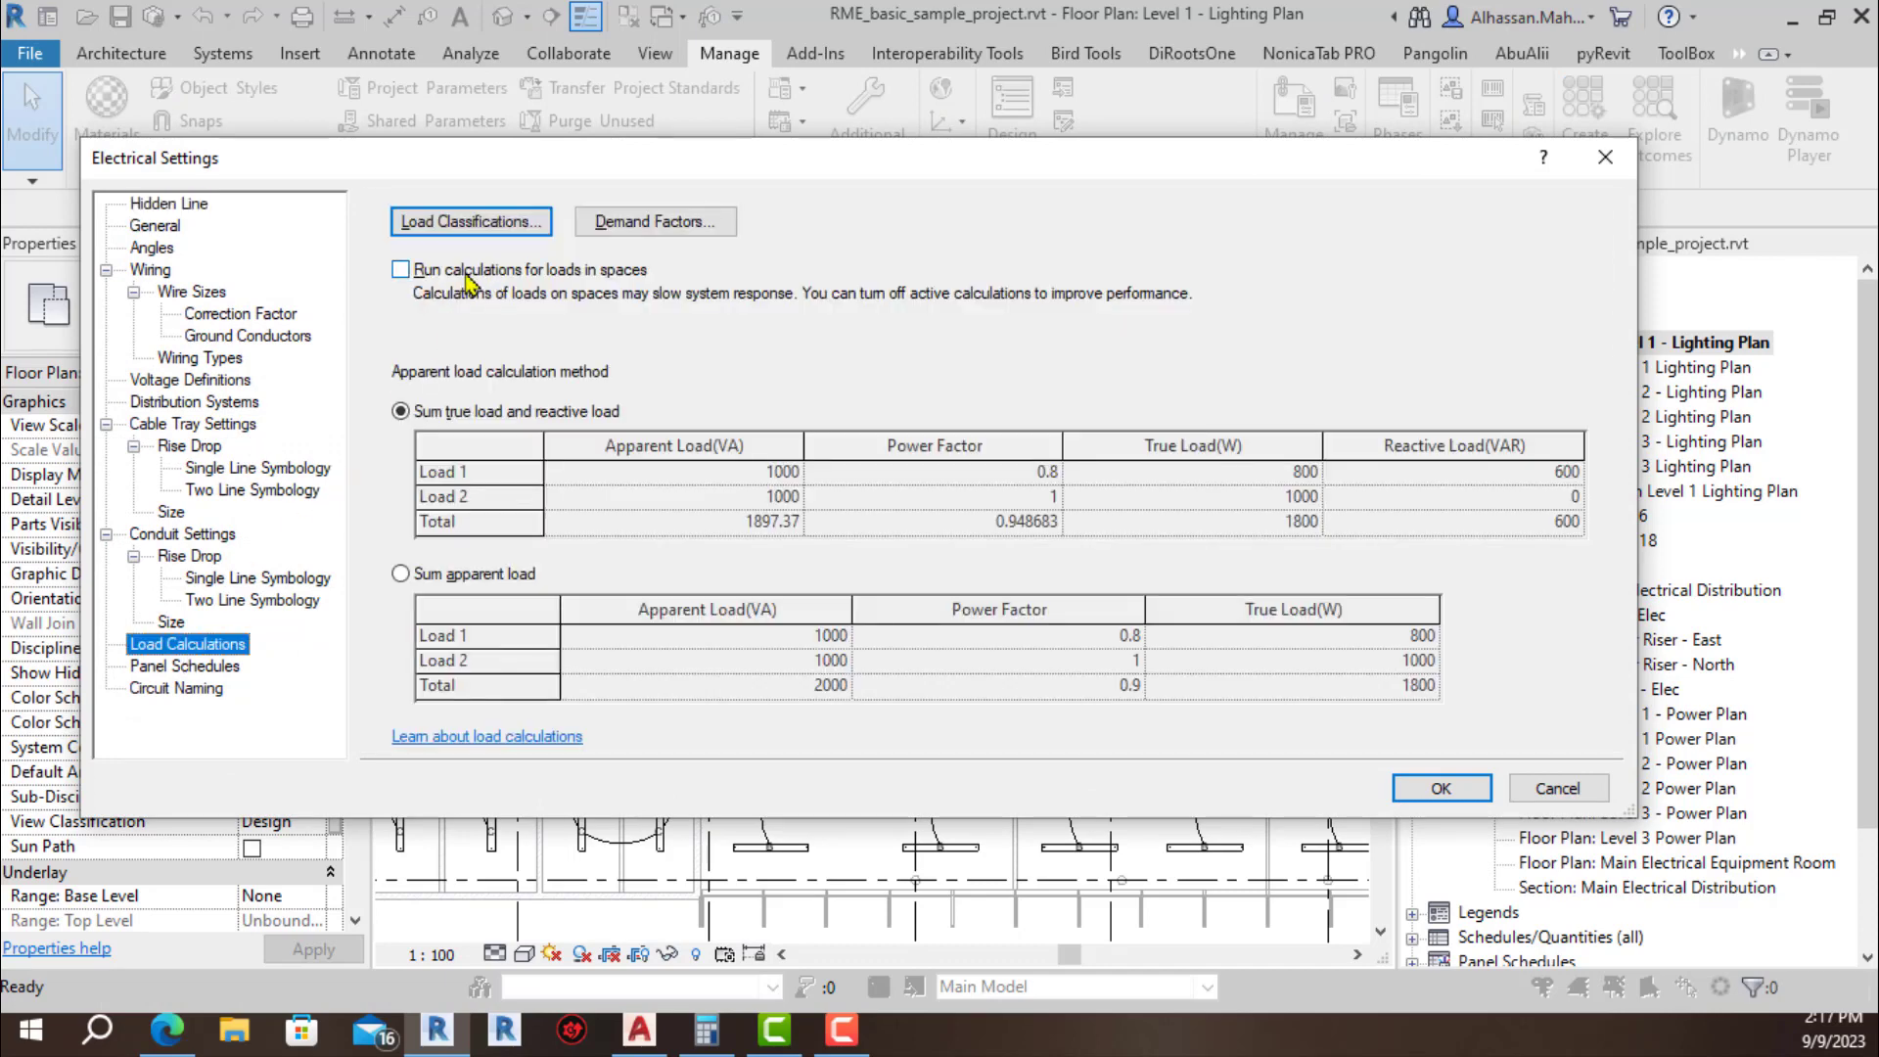
left_click(545, 273)
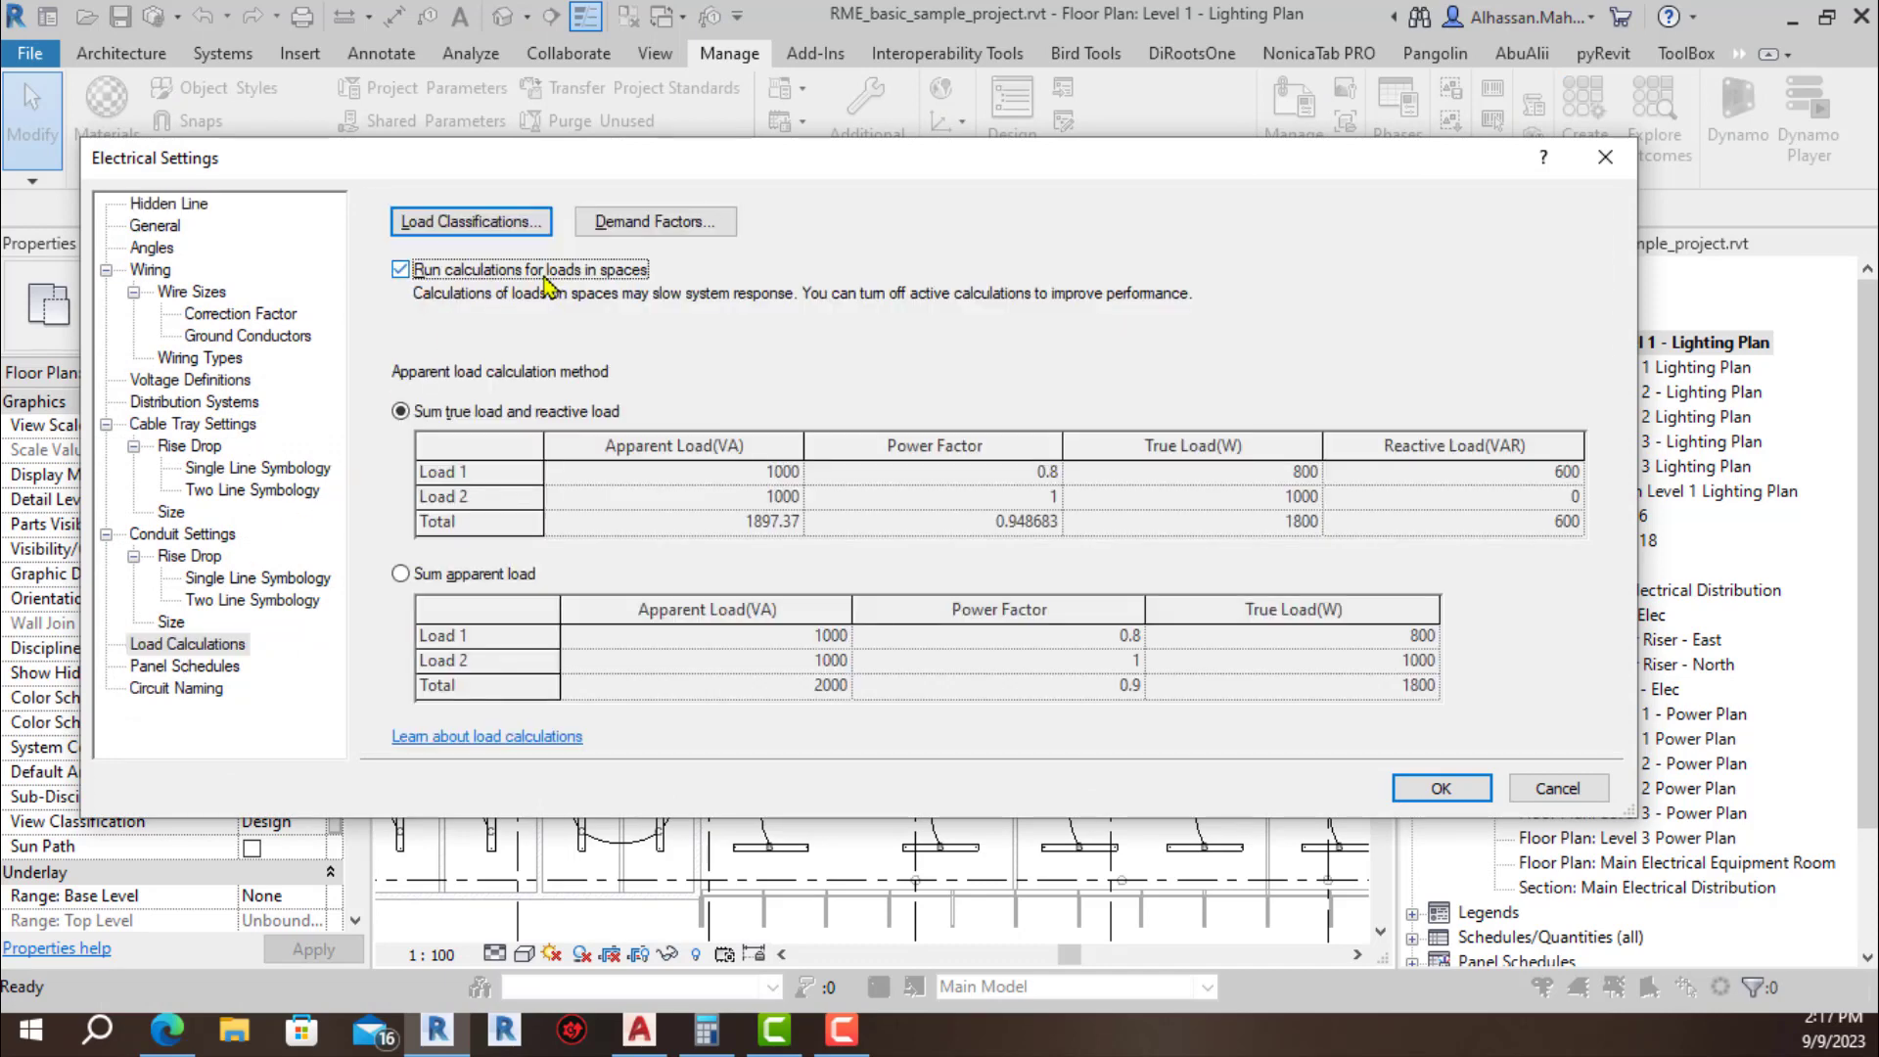
left_click(1442, 789)
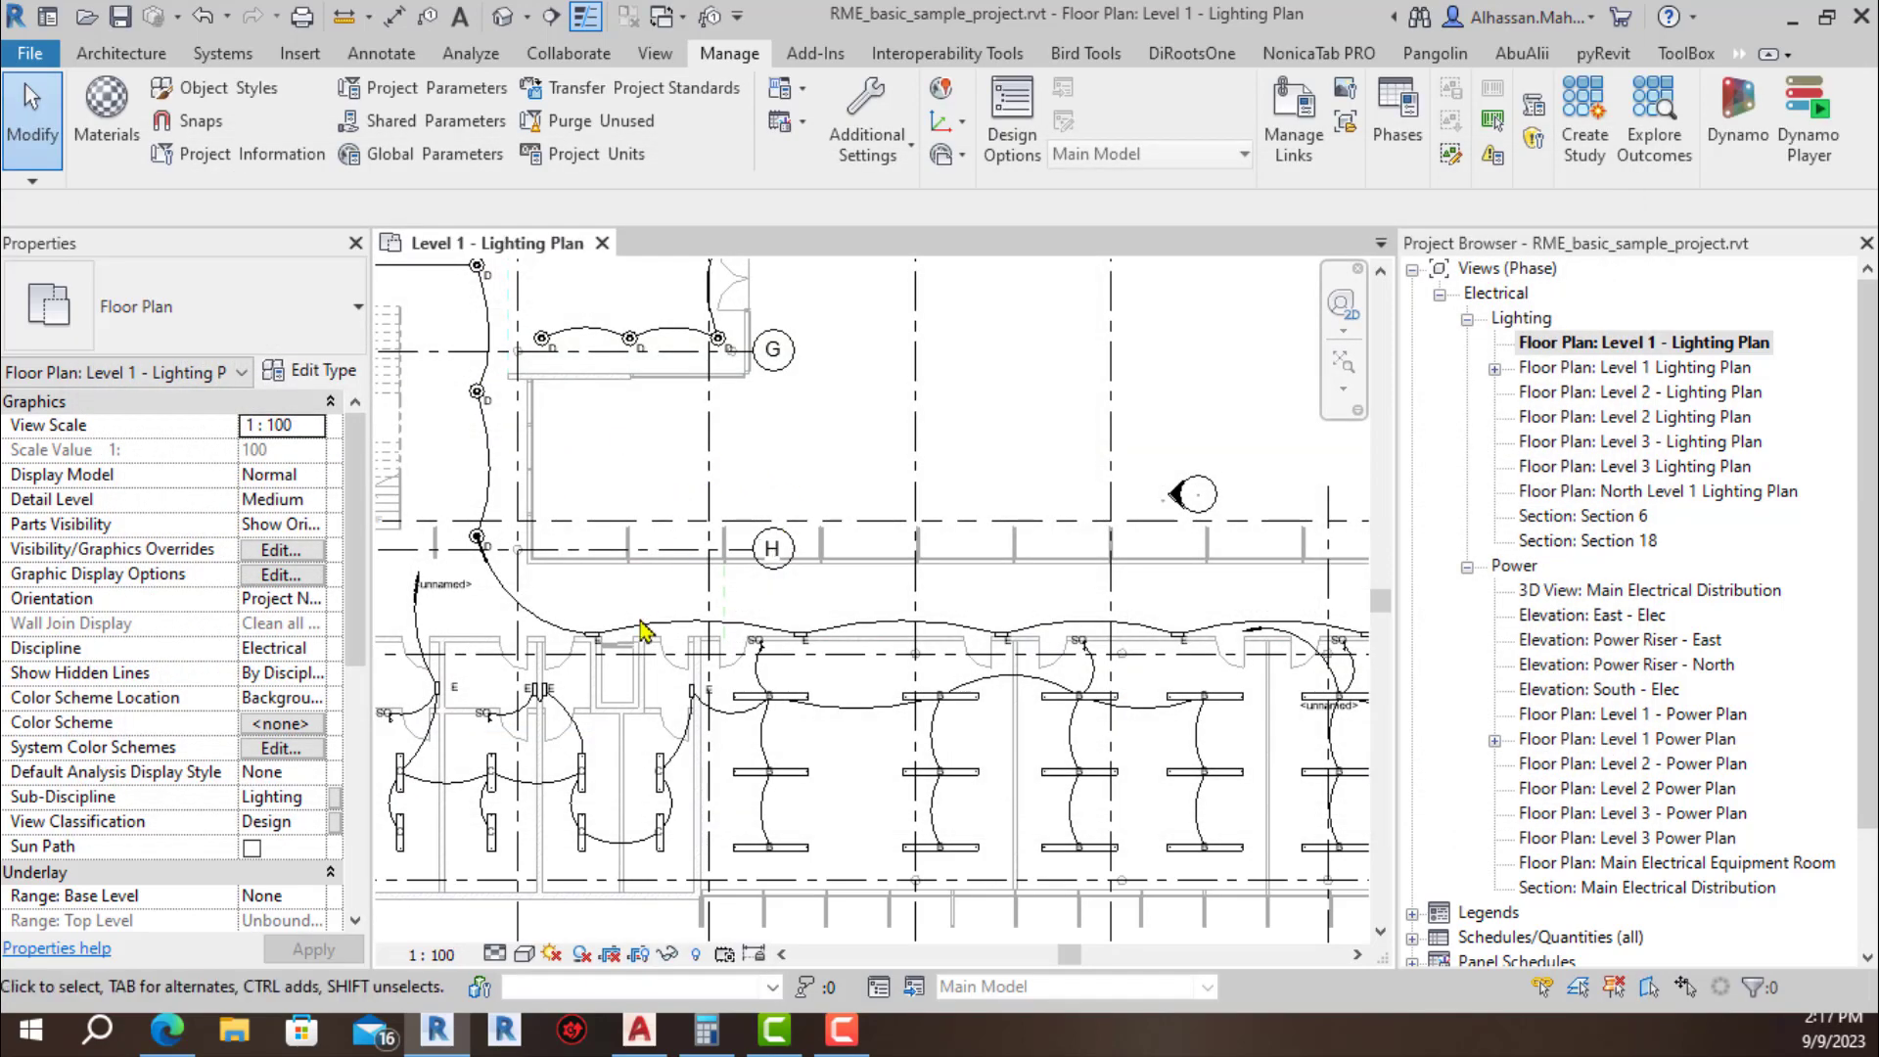
left_click(865, 820)
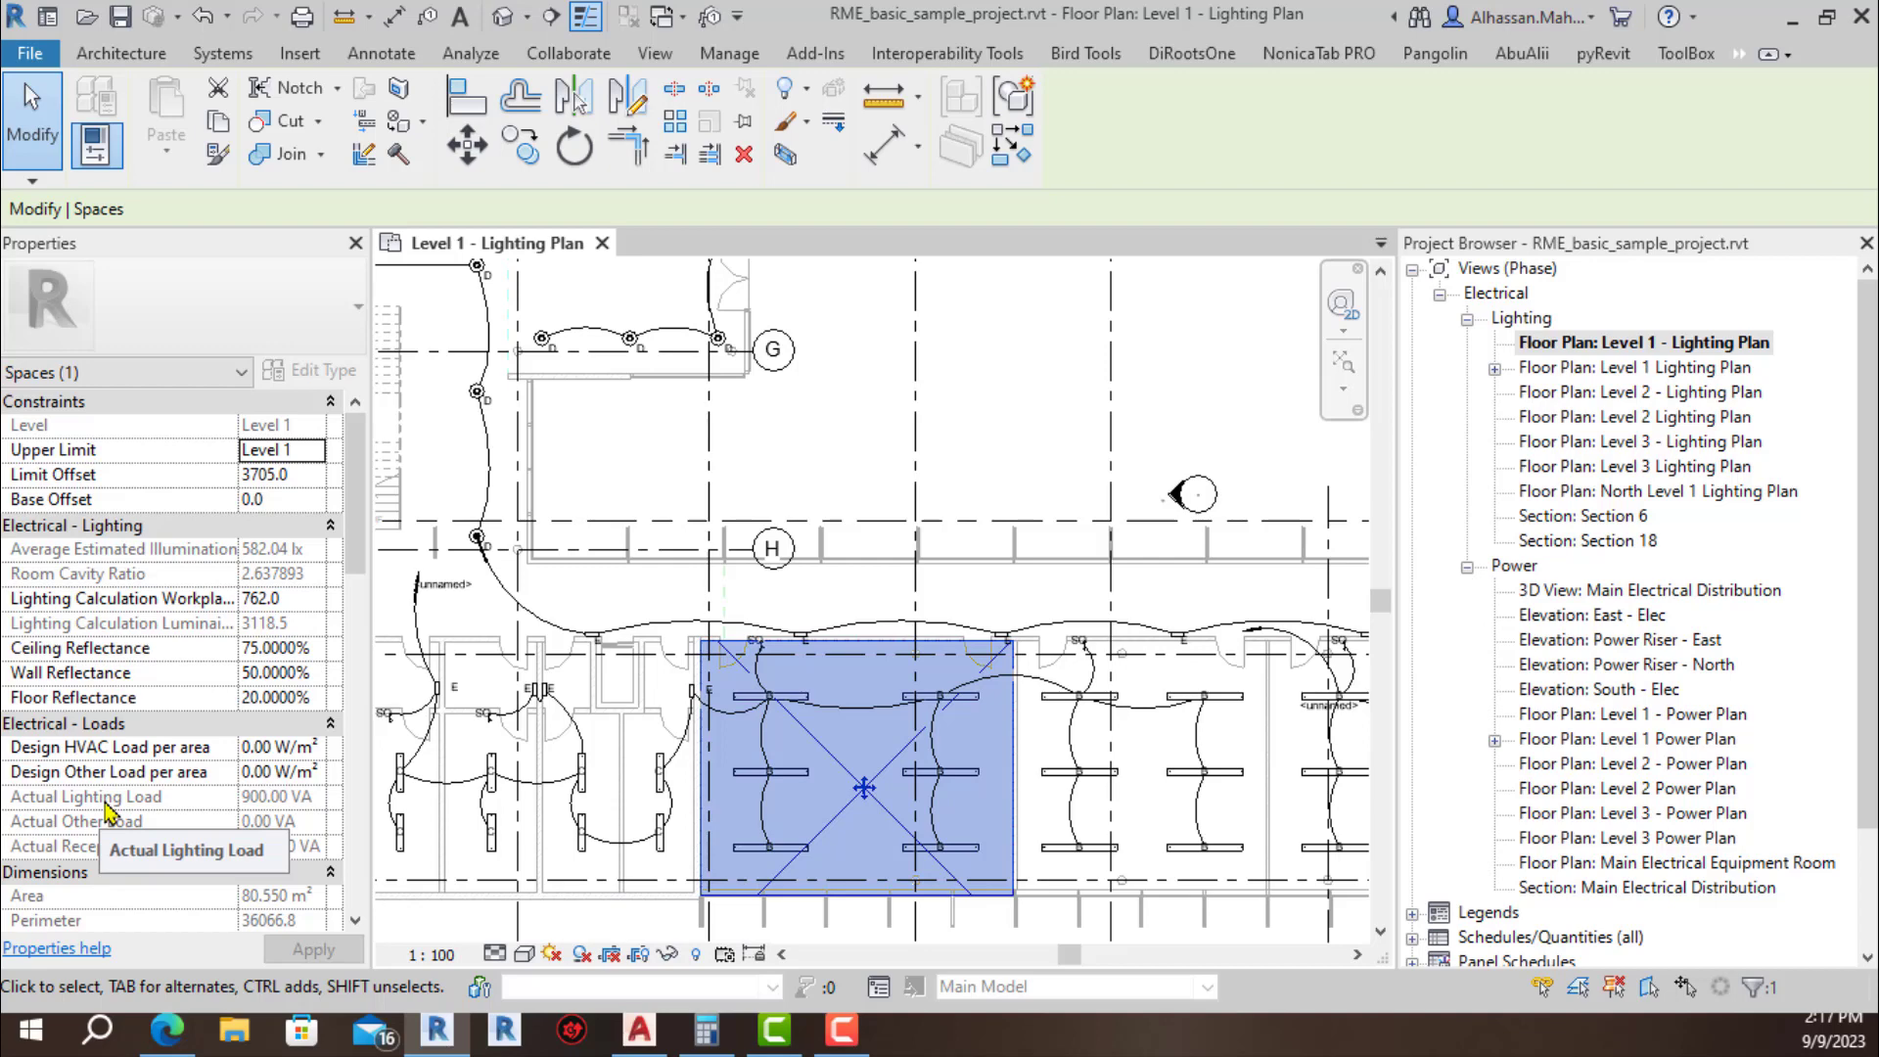
left_click(803, 703)
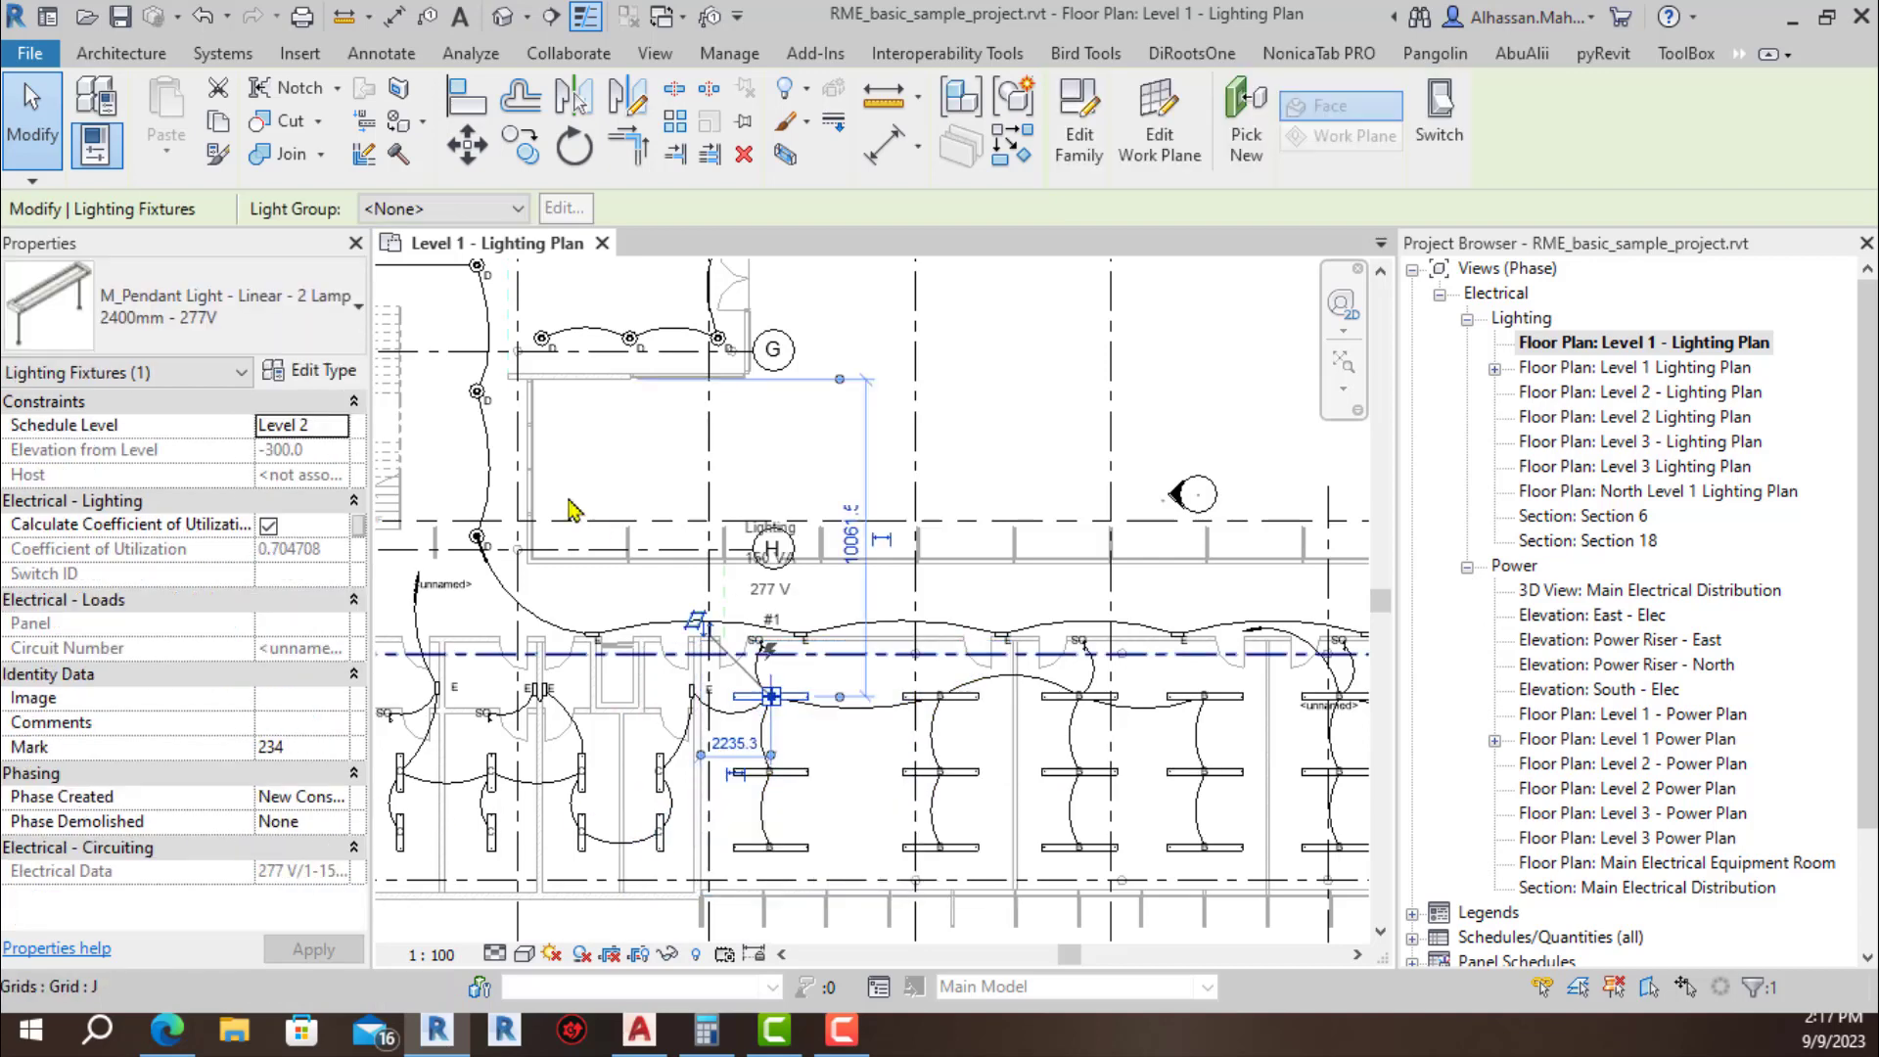
left_click(344, 371)
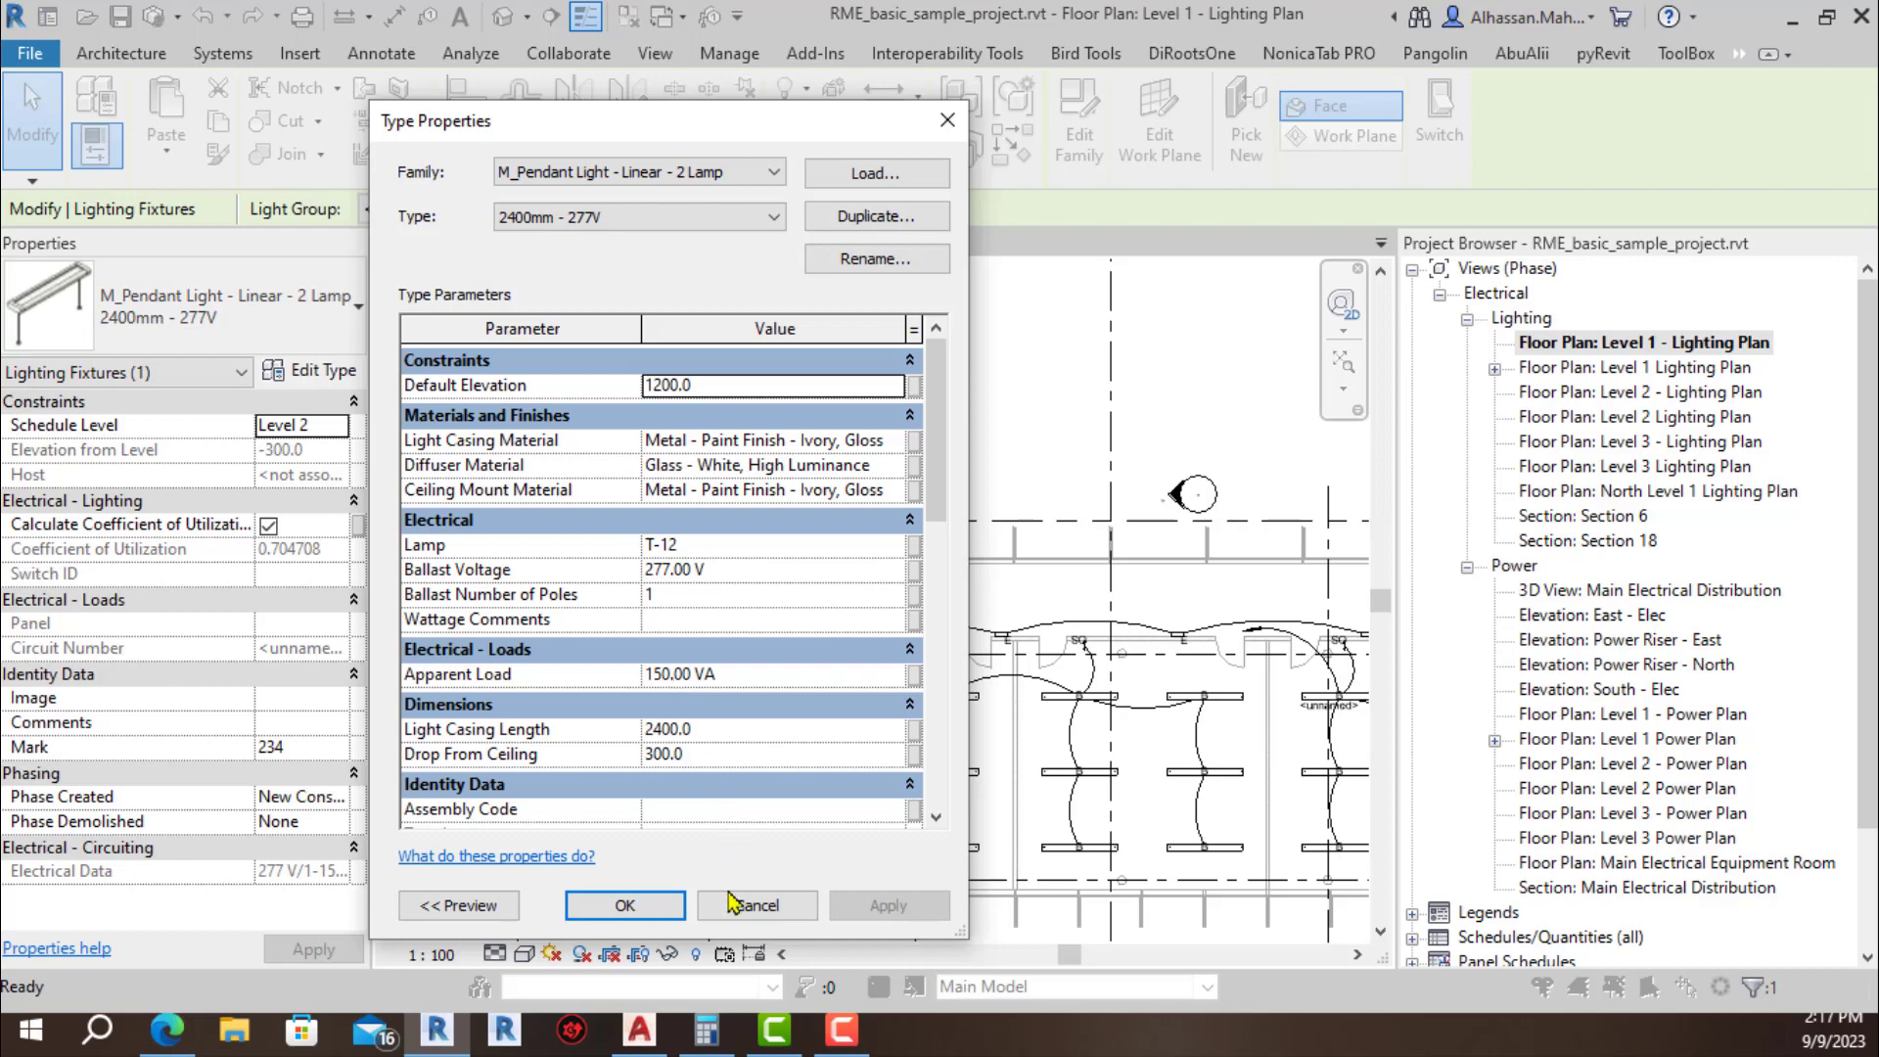
left_click(757, 905)
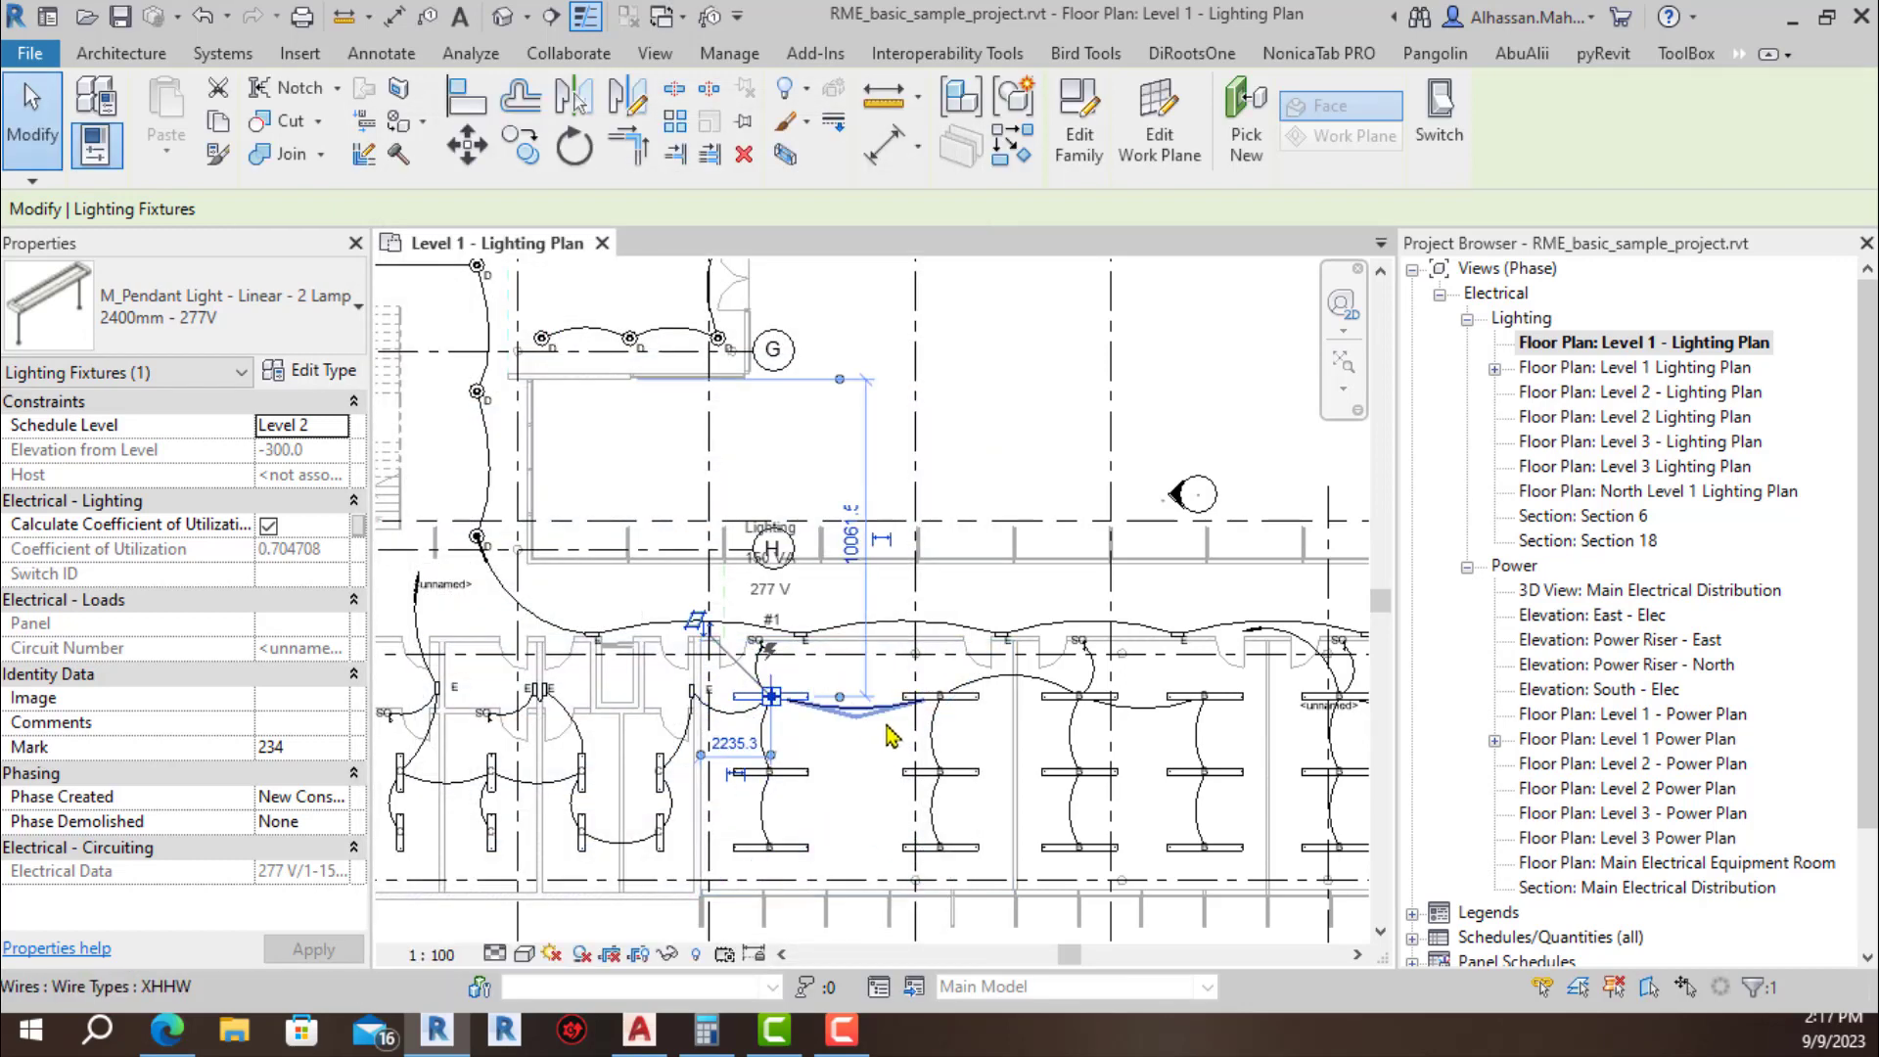
left_click(878, 814)
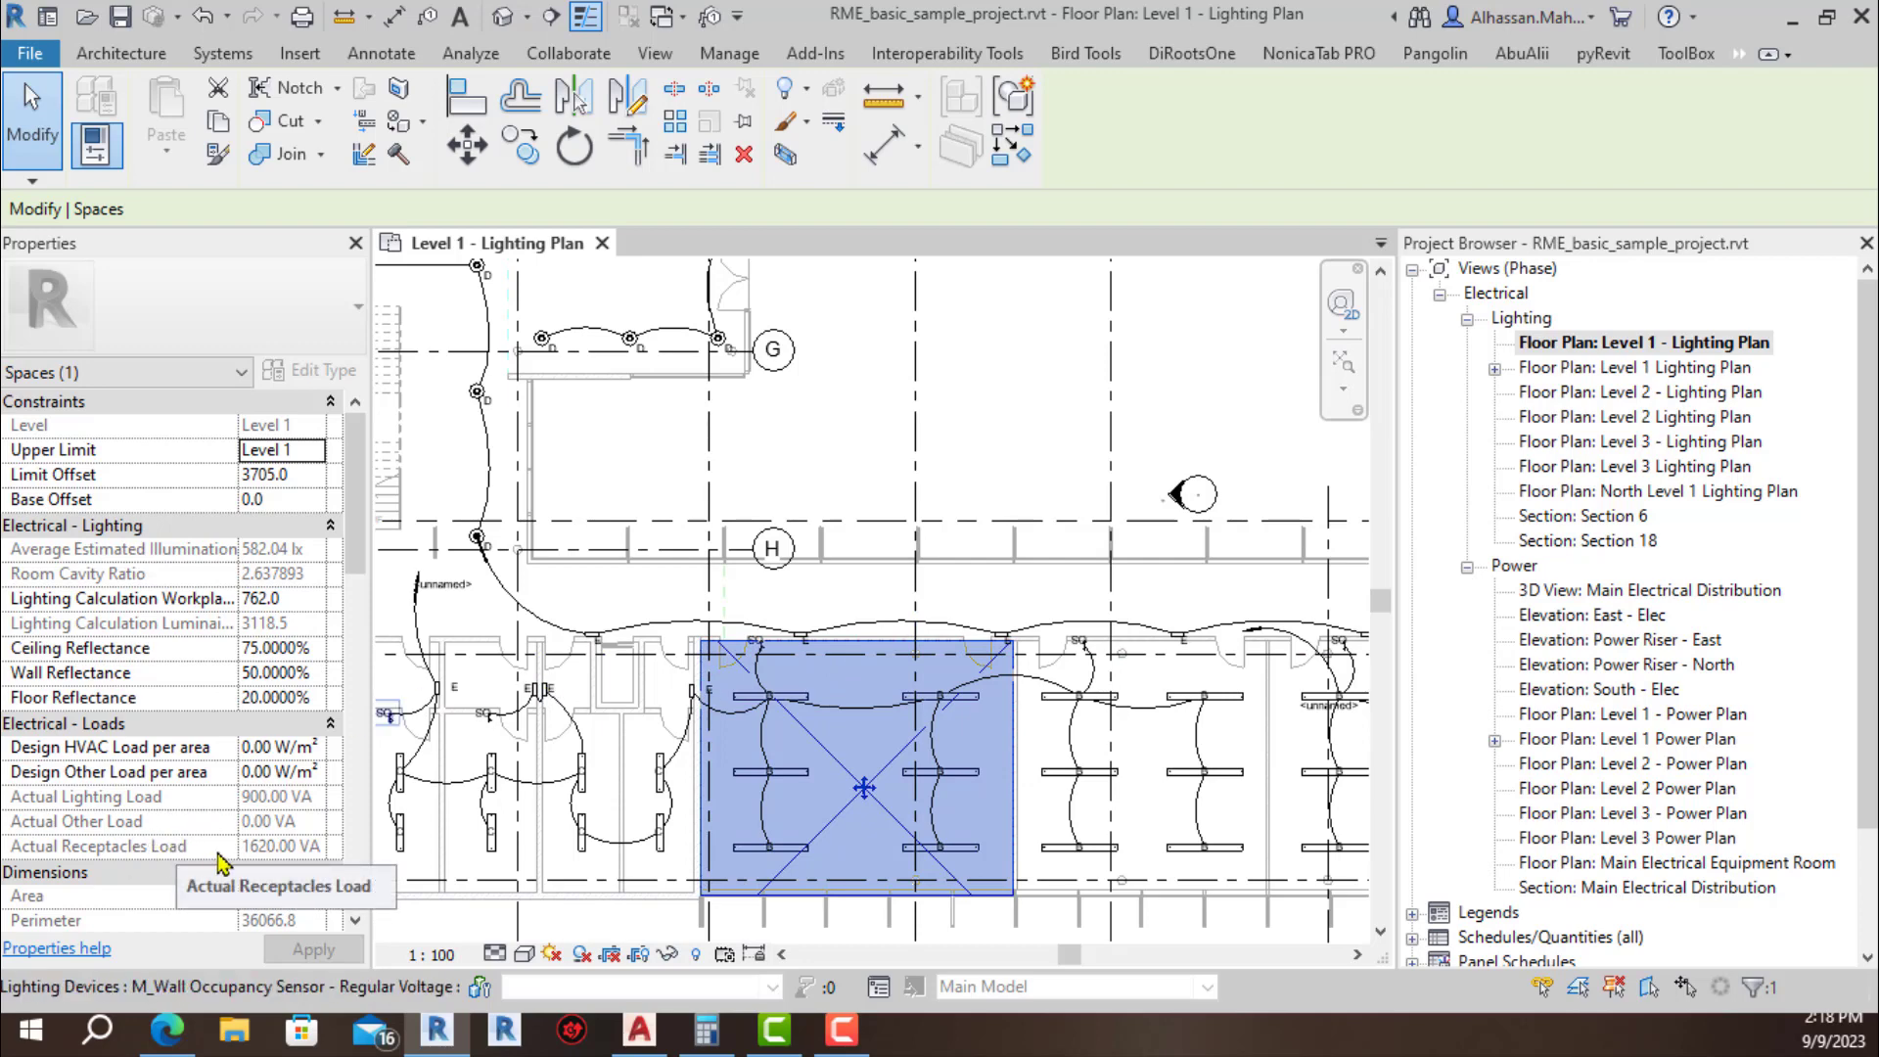
Step: Select the Workshop 14 space and review its properties
left_click(597, 476)
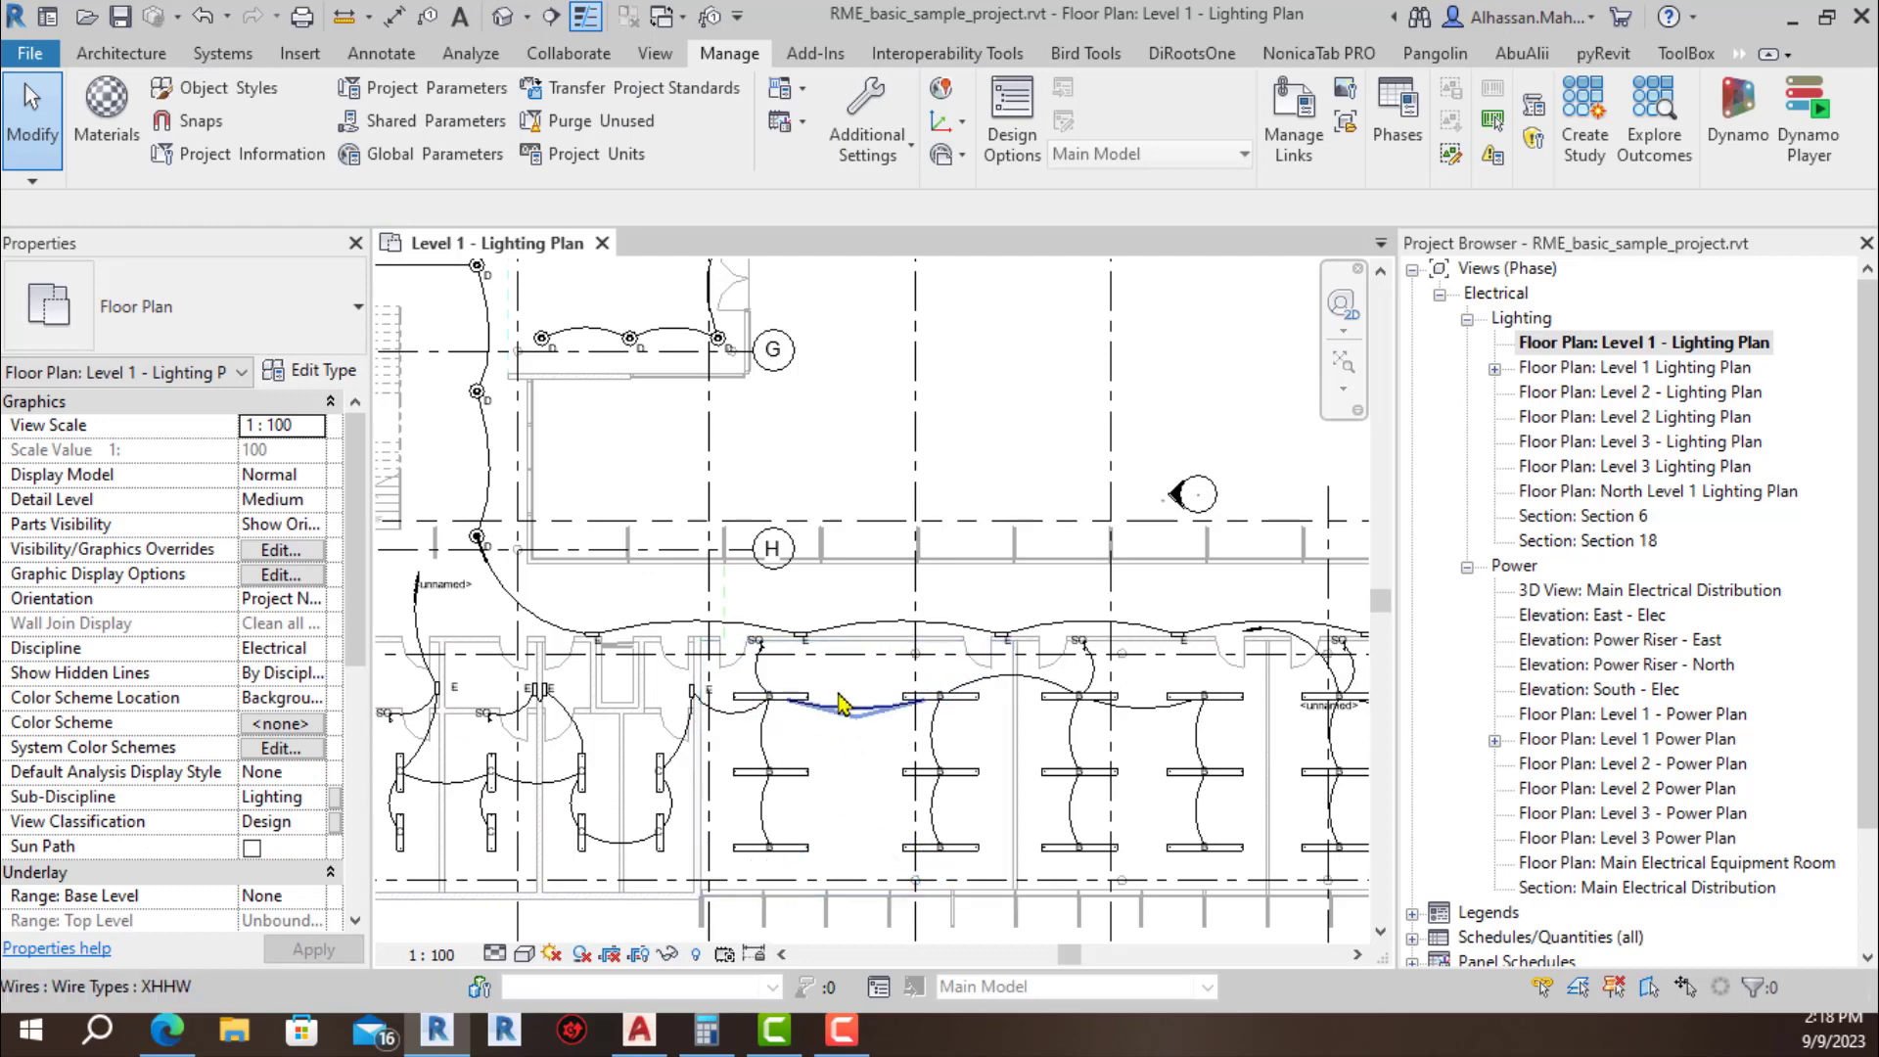
scroll(304, 573, "down", 3)
scroll(303, 573, "down", 2)
scroll(303, 573, "down", 1)
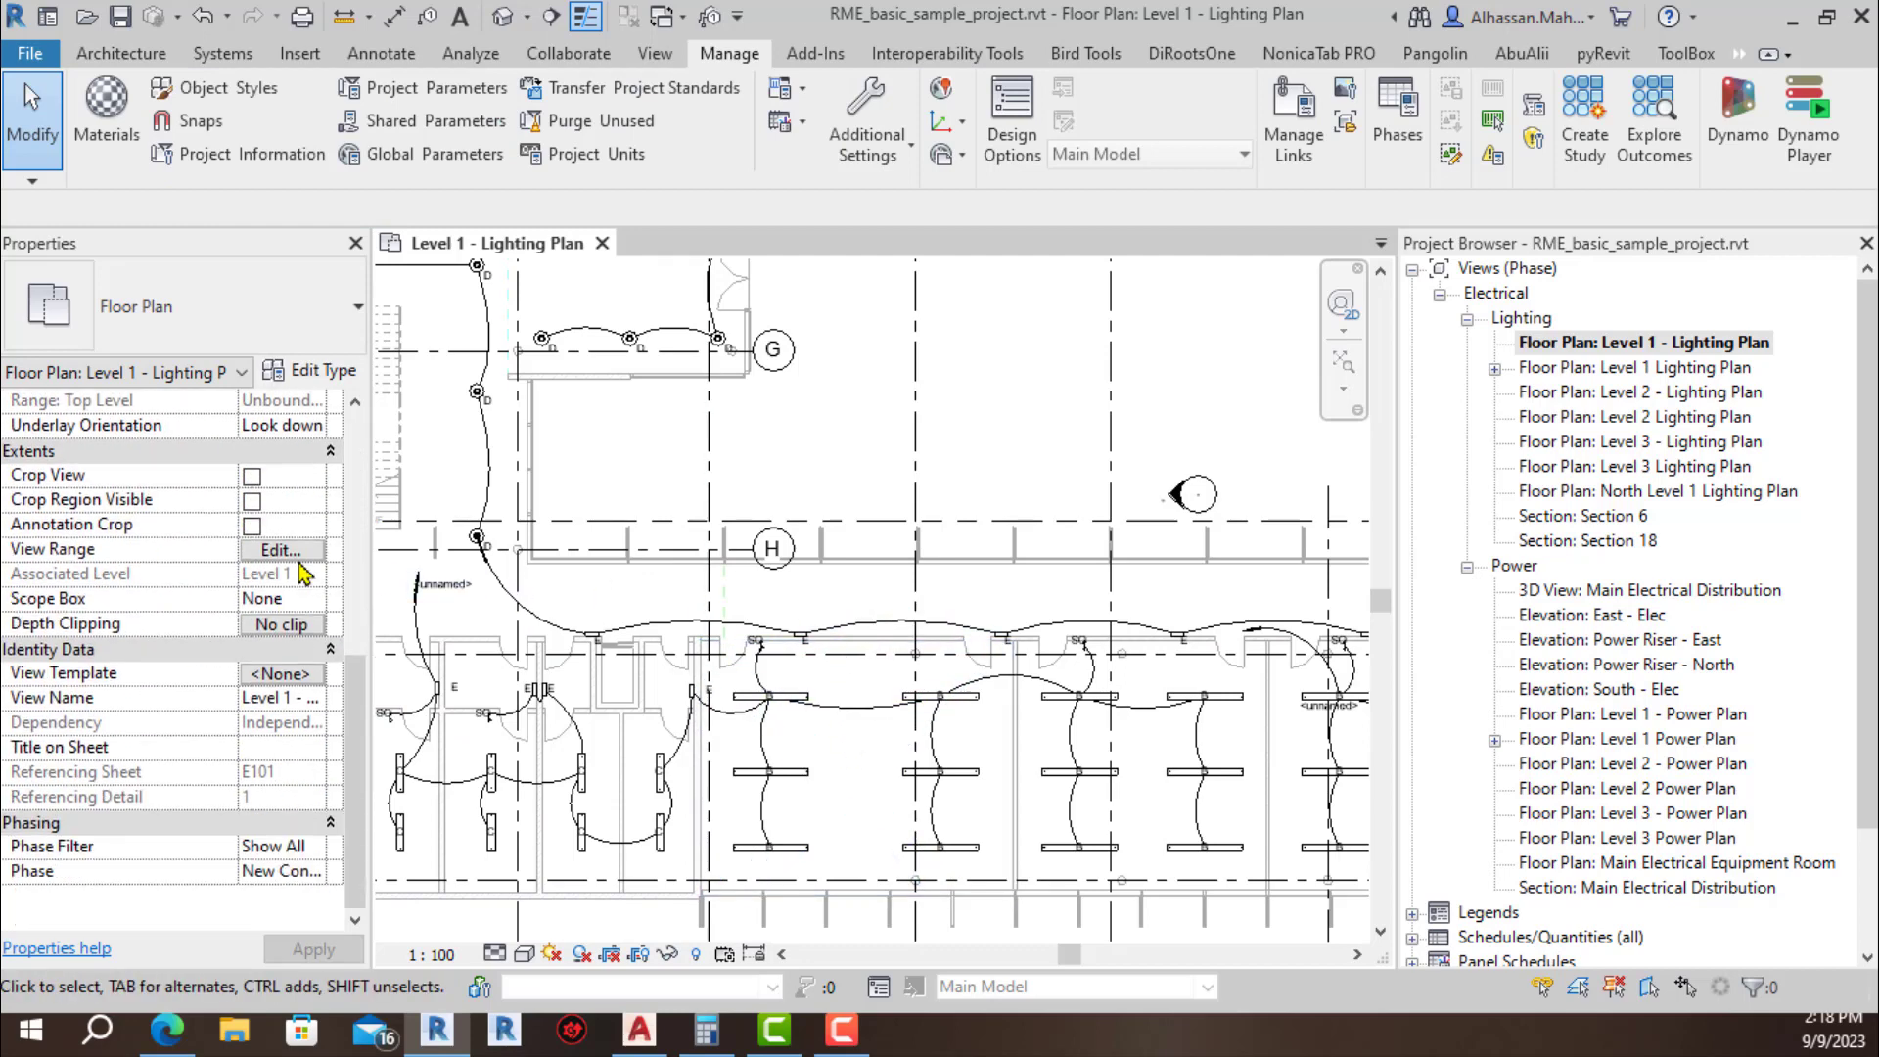
left_click(887, 825)
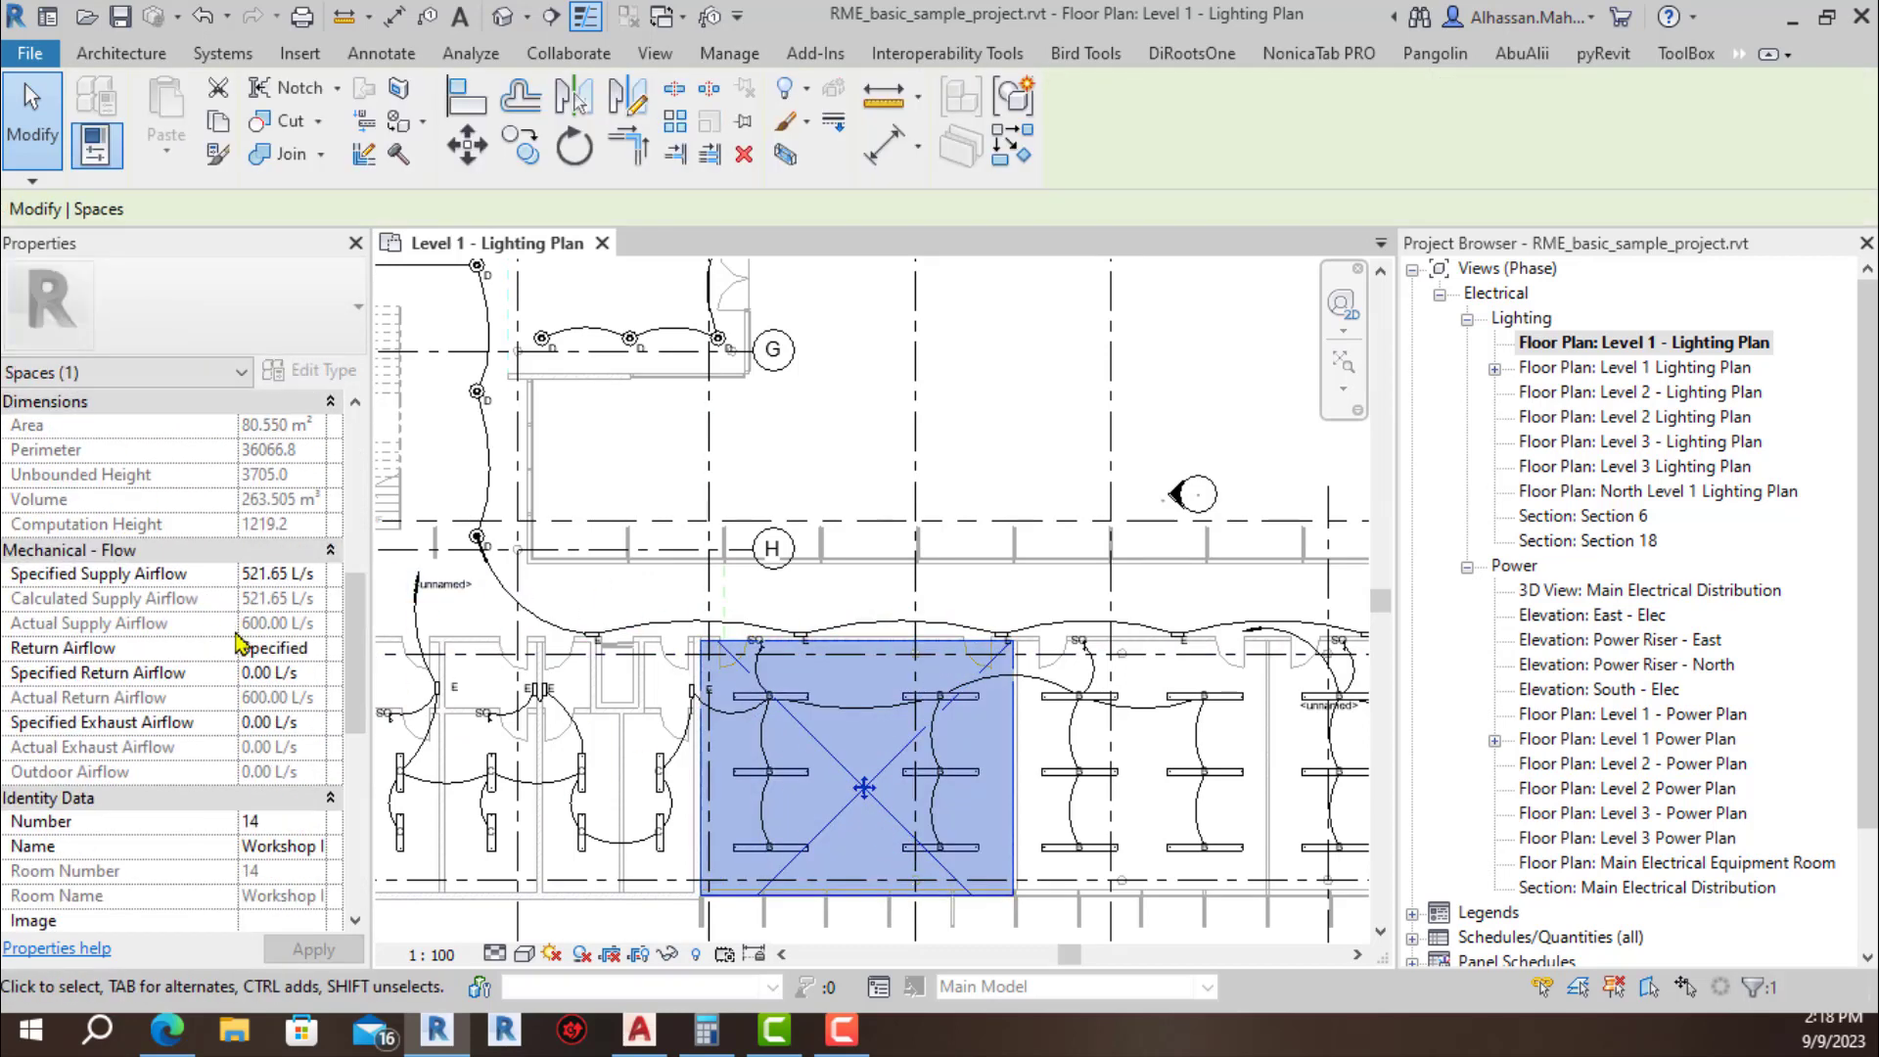
scroll(255, 671, "up", 1)
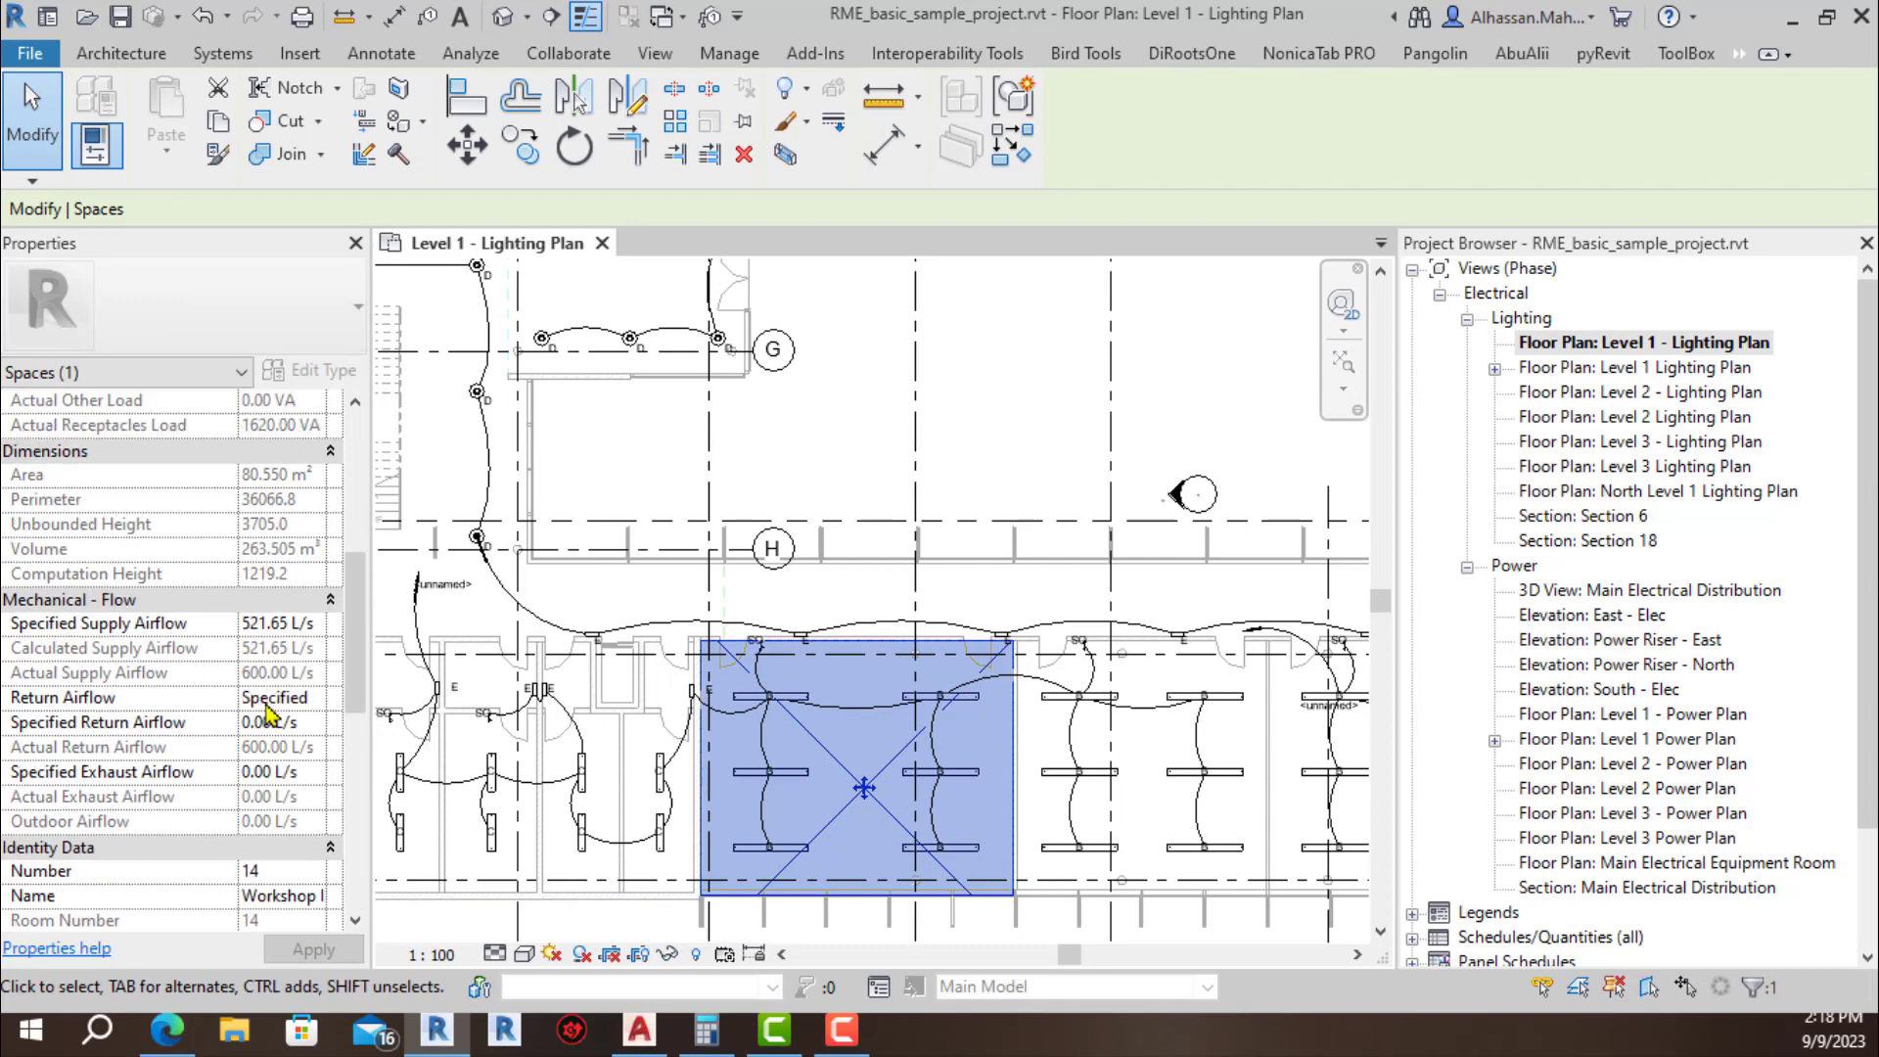
scroll(274, 719, "up", 1)
scroll(309, 778, "down", 1)
scroll(312, 778, "down", 2)
scroll(311, 778, "down", 1)
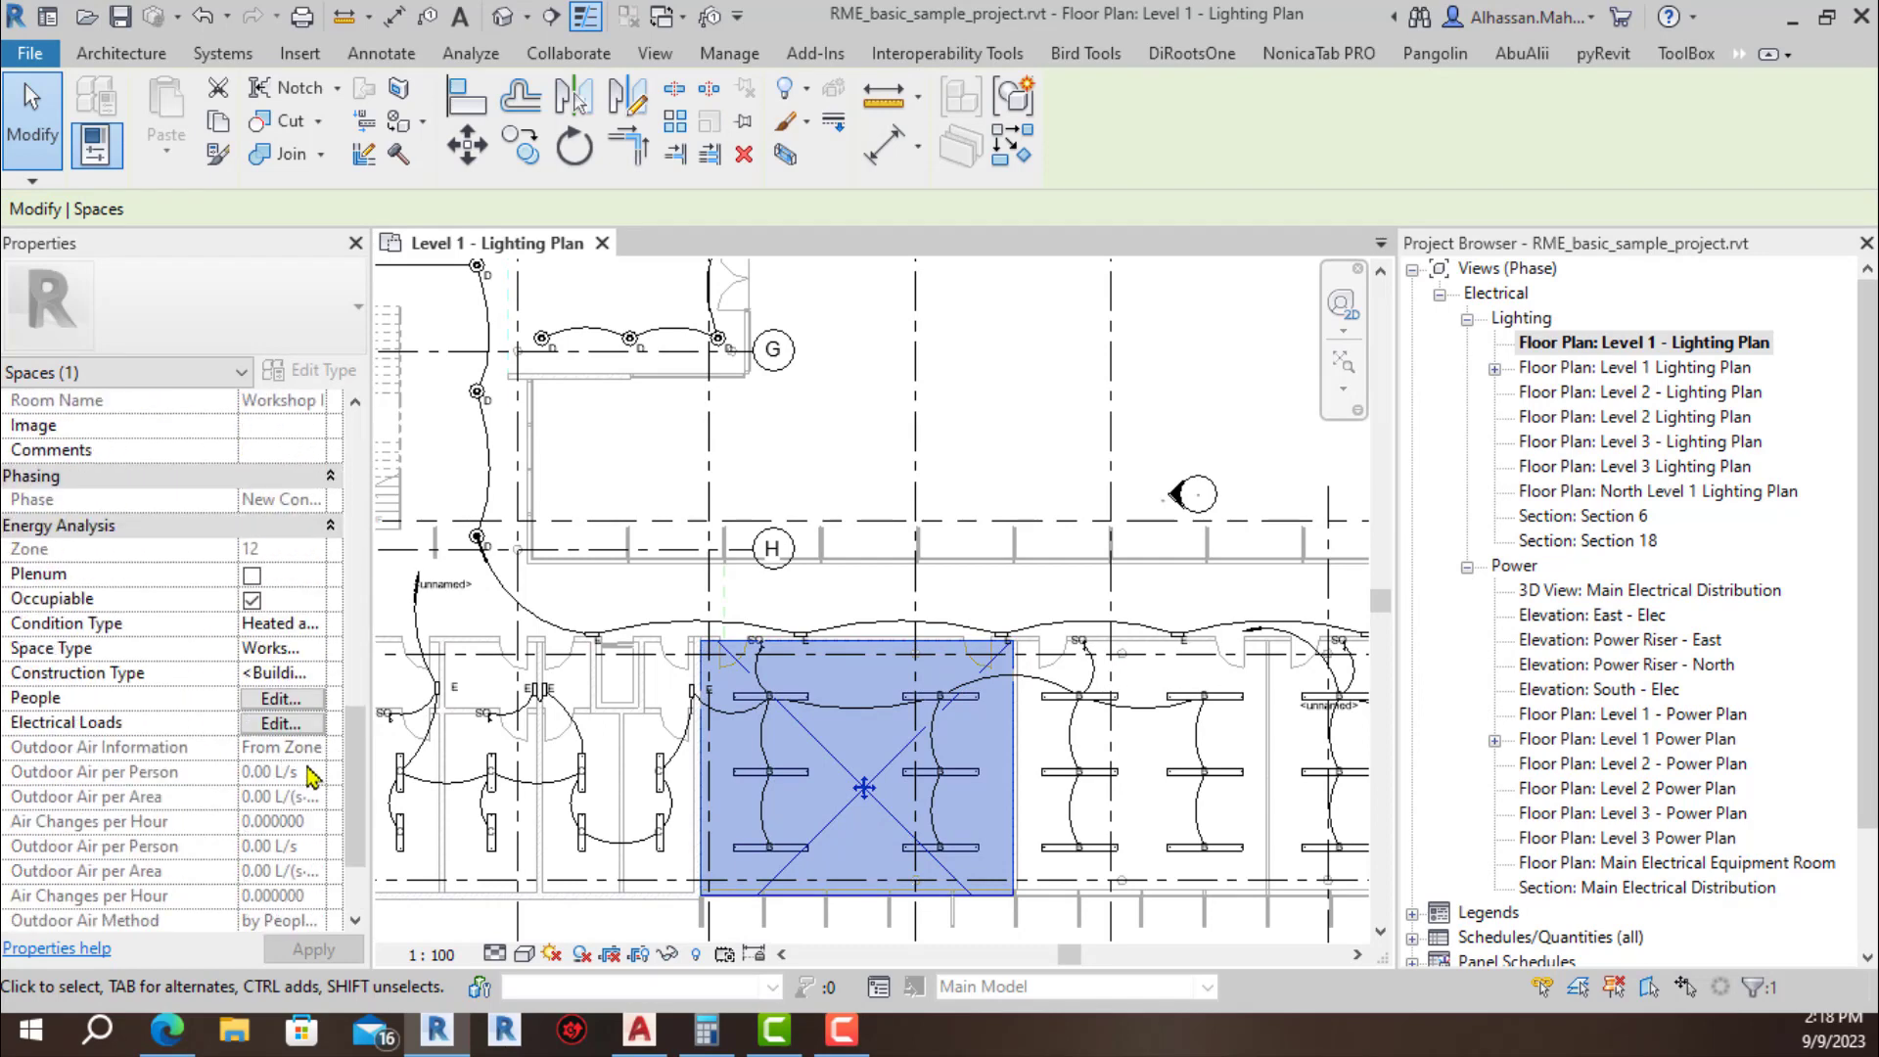
scroll(312, 778, "down", 1)
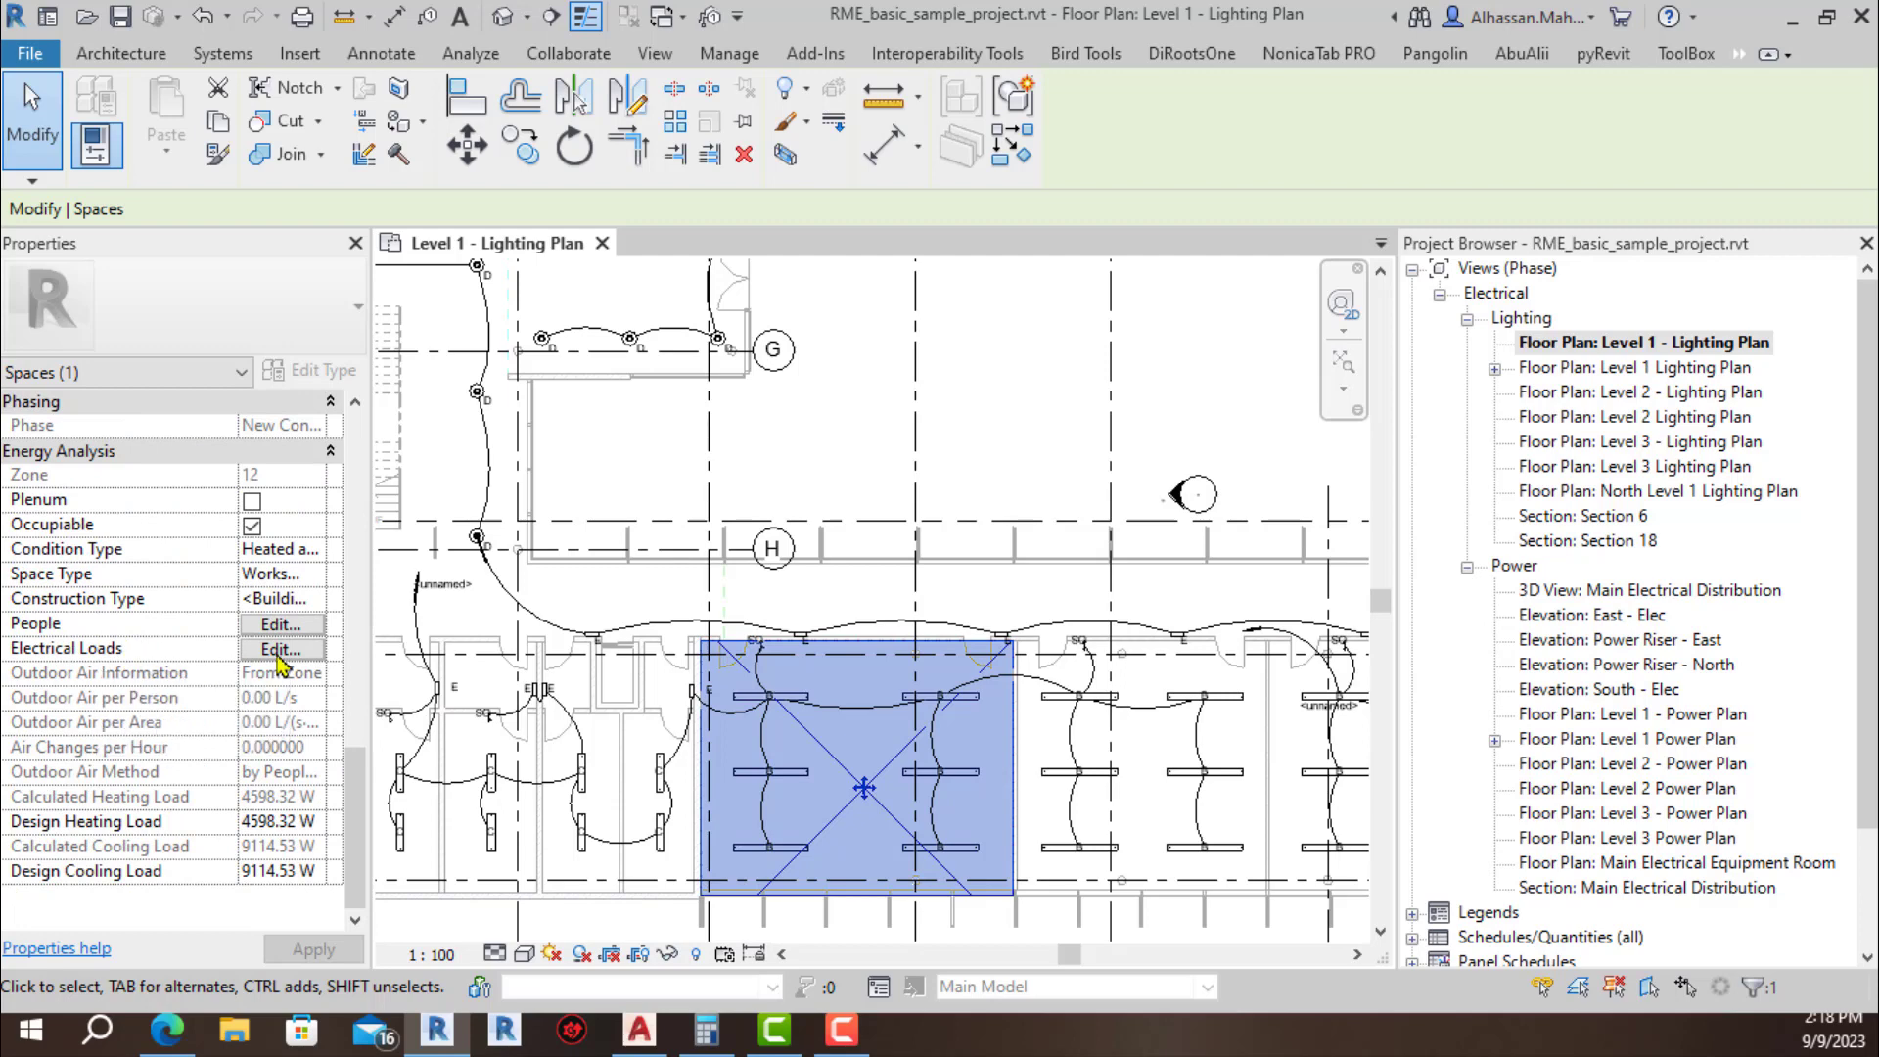
Step: Set the space's lighting and power load values to Specified in Electrical Loads
left_click(280, 650)
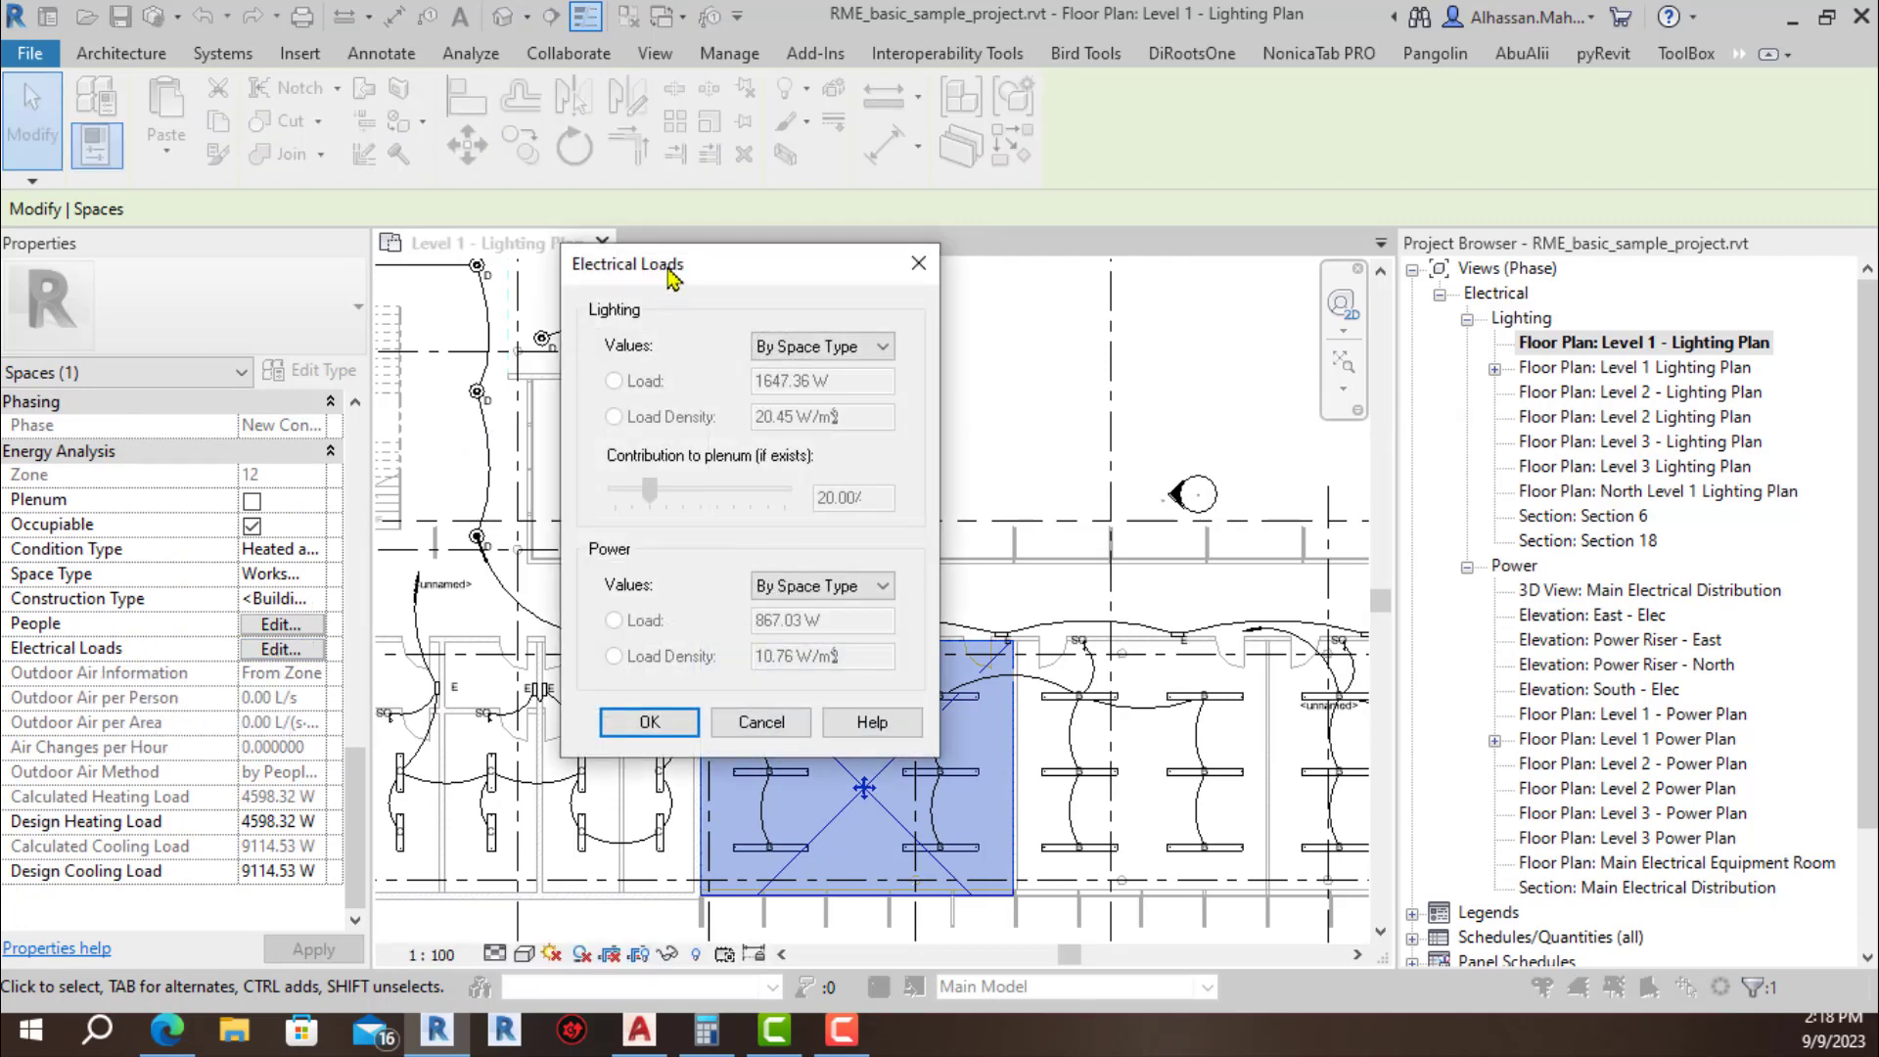
left_click(791, 350)
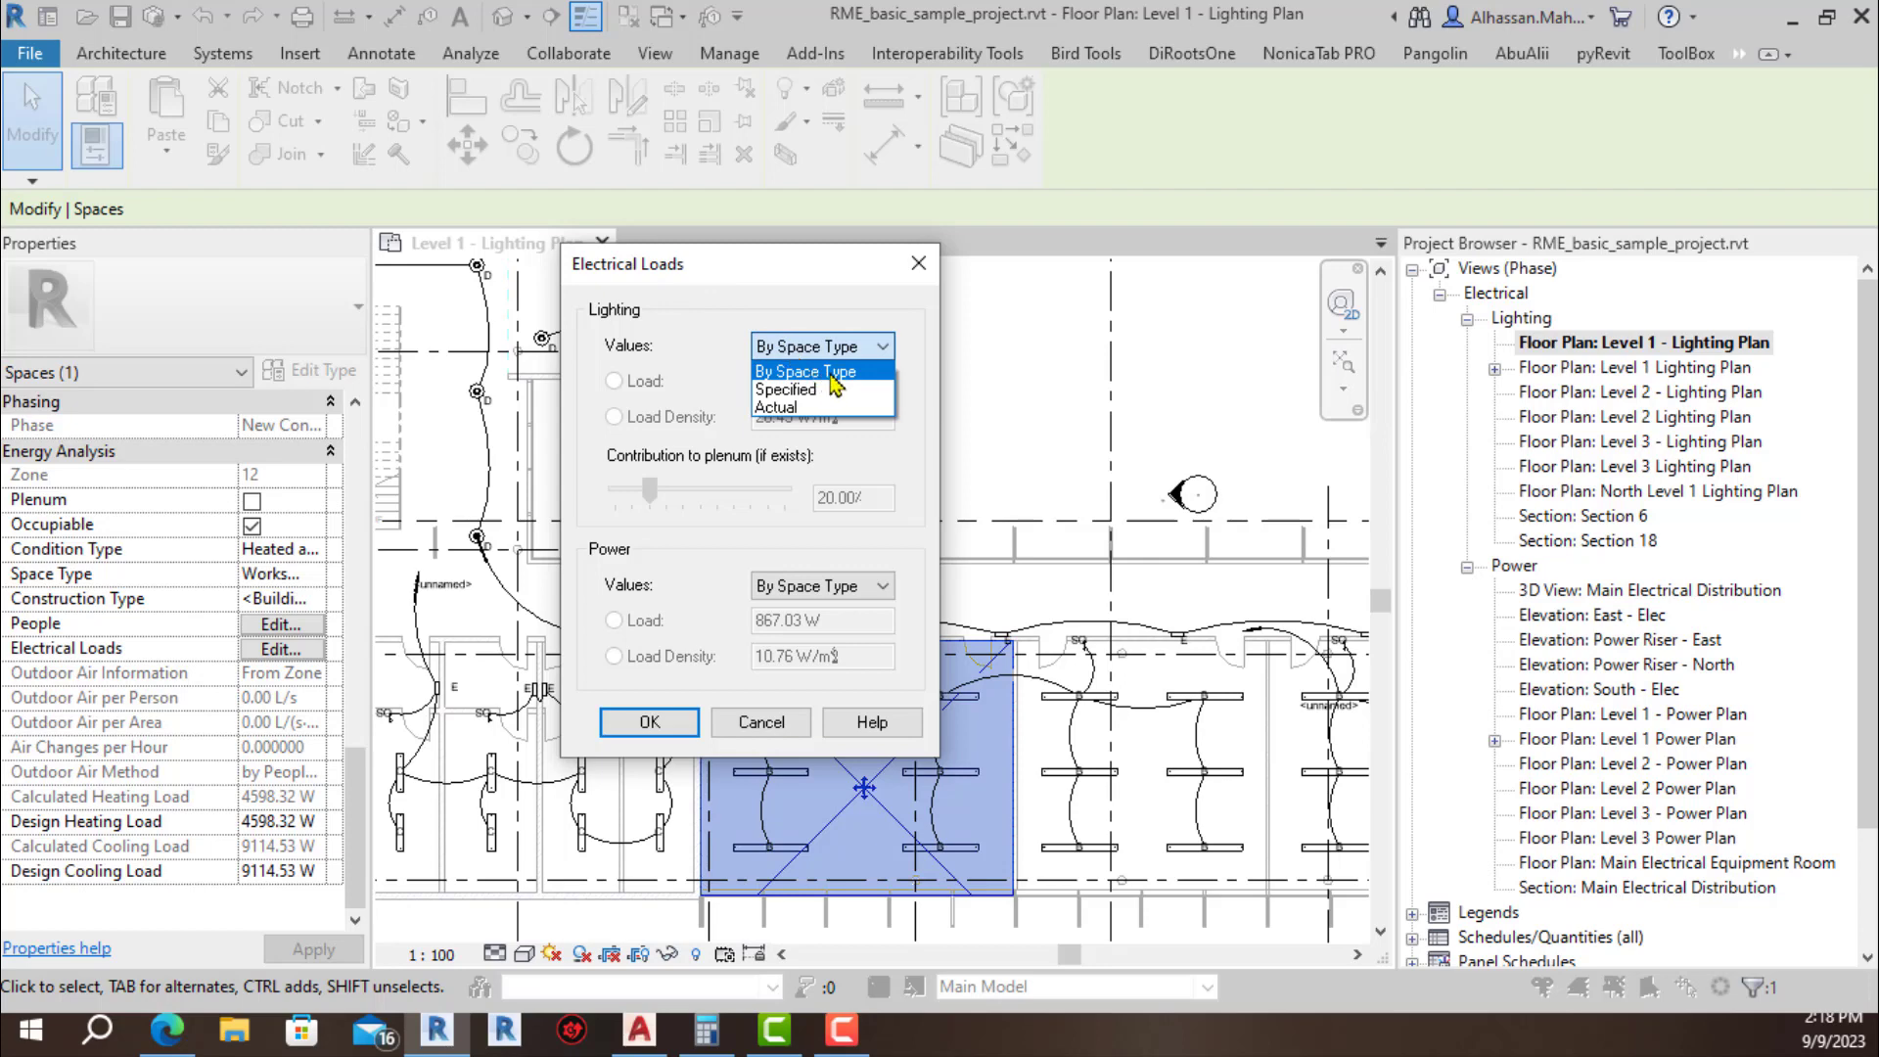
left_click(837, 389)
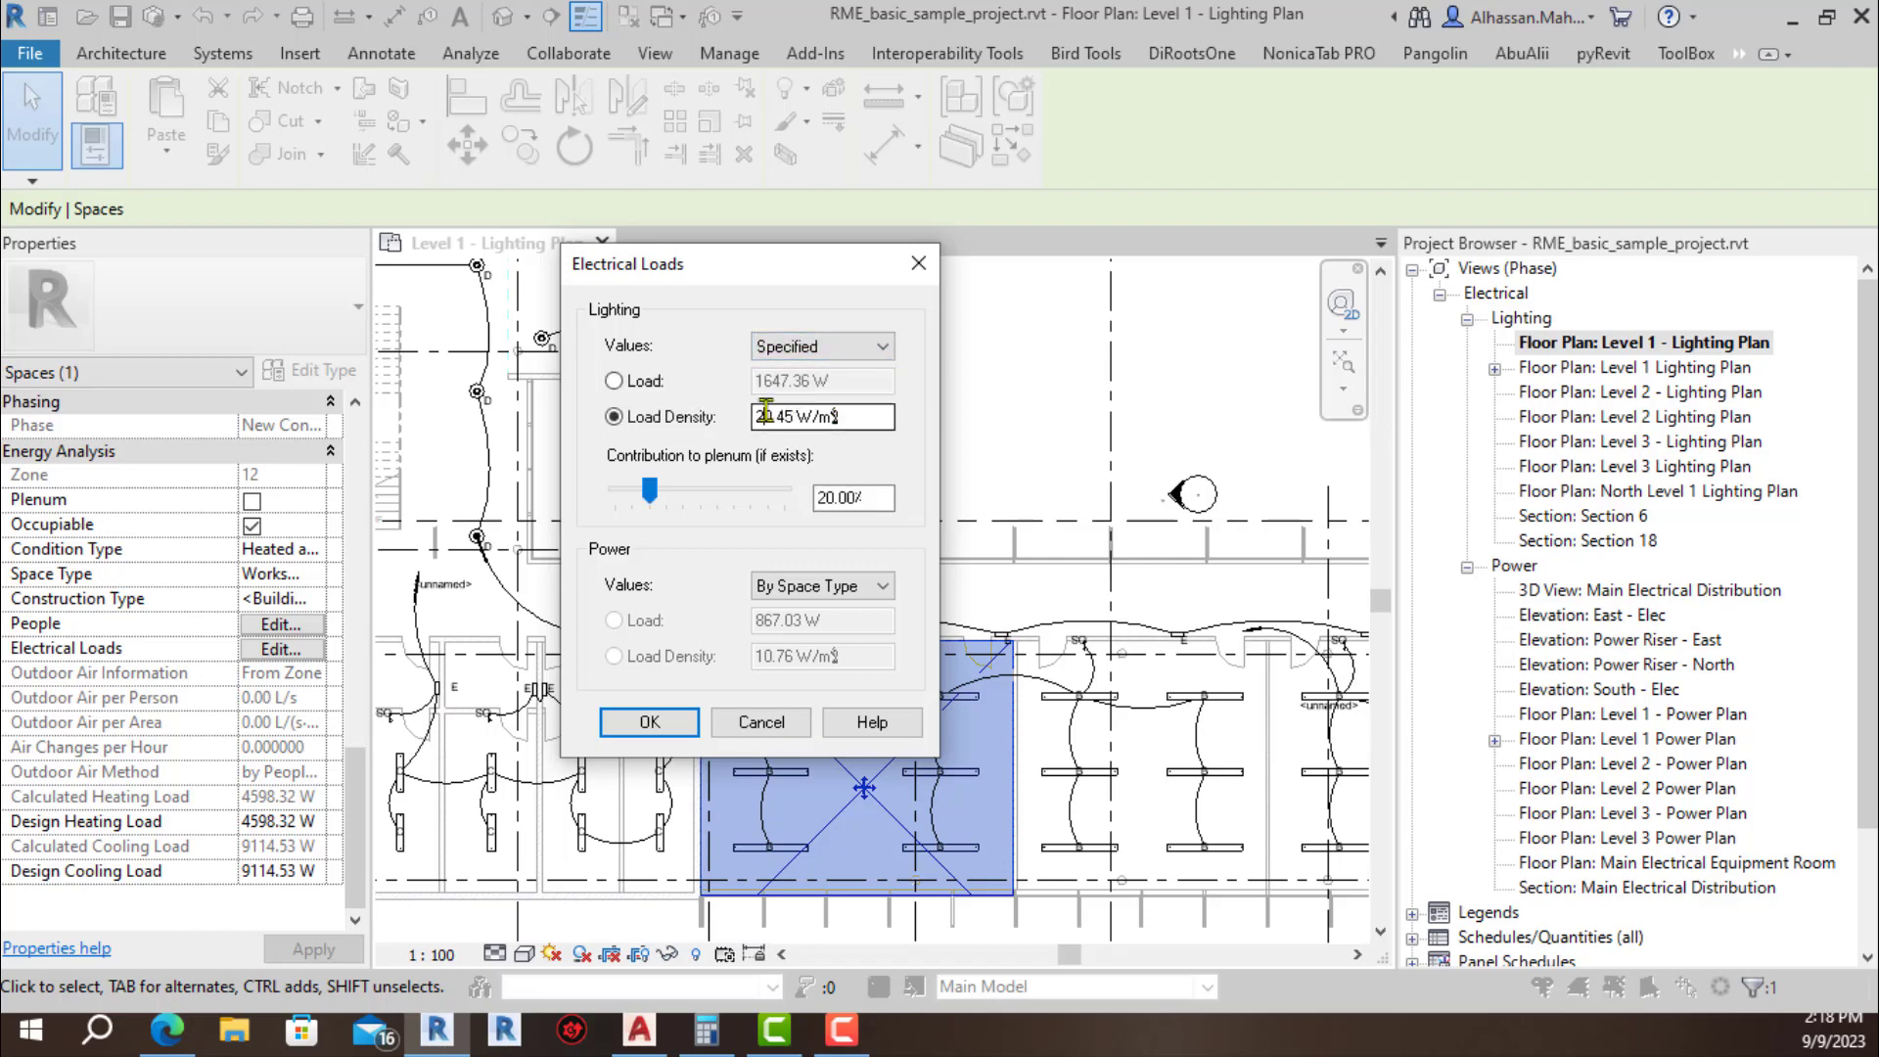
double_click(767, 415)
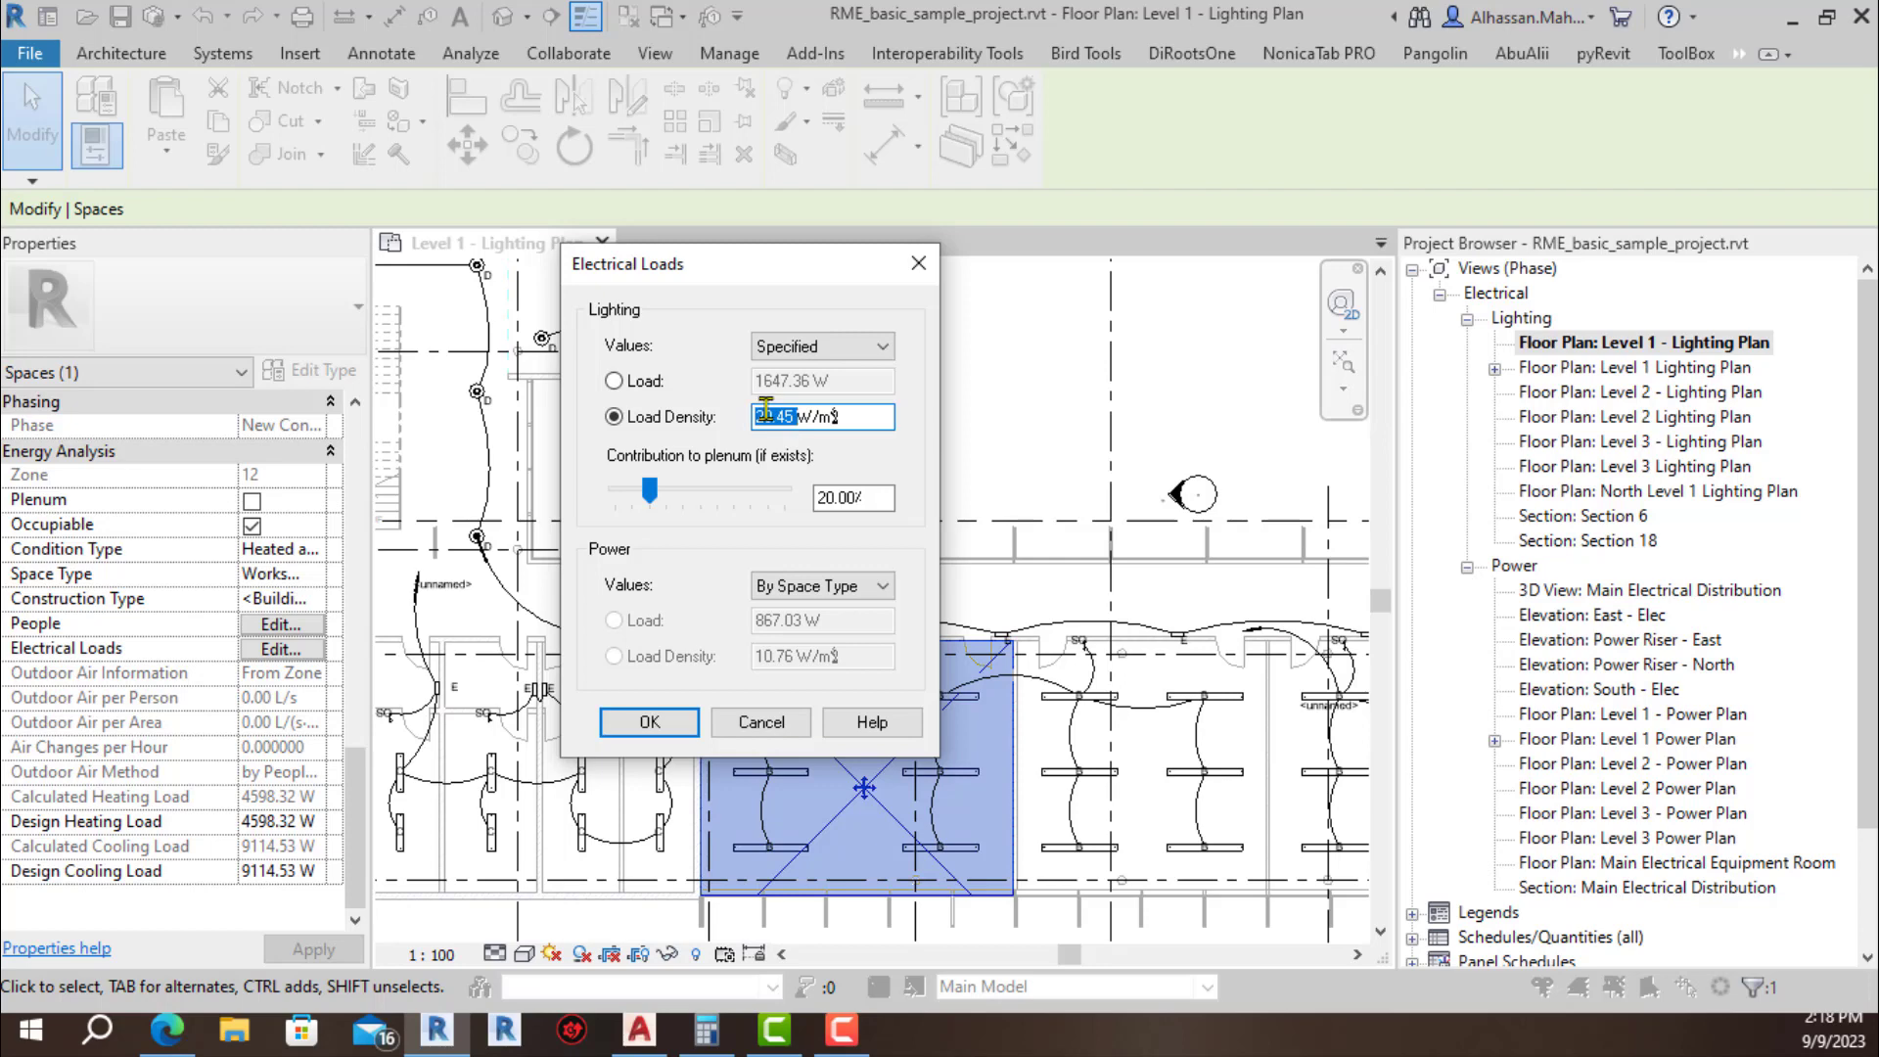
left_click(795, 587)
left_click(797, 628)
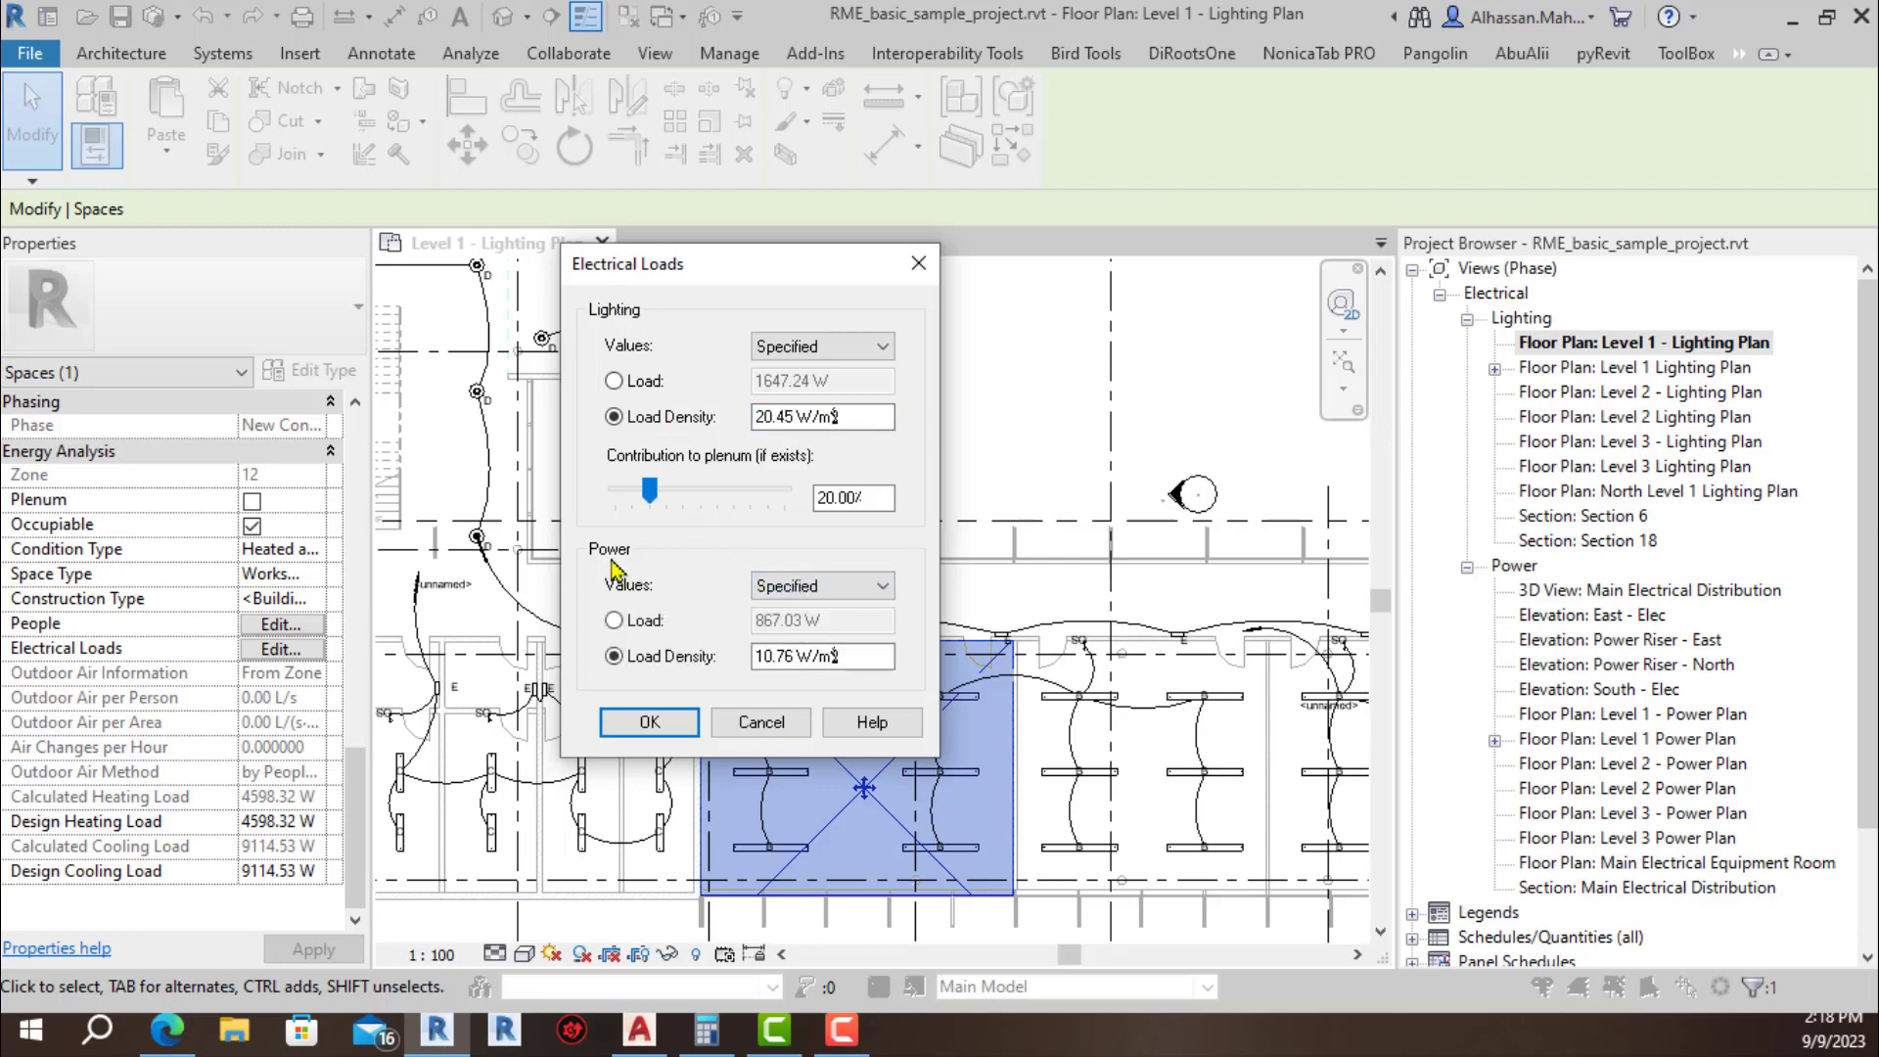
left_click(775, 658)
Step: Switch lighting and power loads to Actual values (1620.00 W, 20.11 W/m²) and confirm
left_click(795, 347)
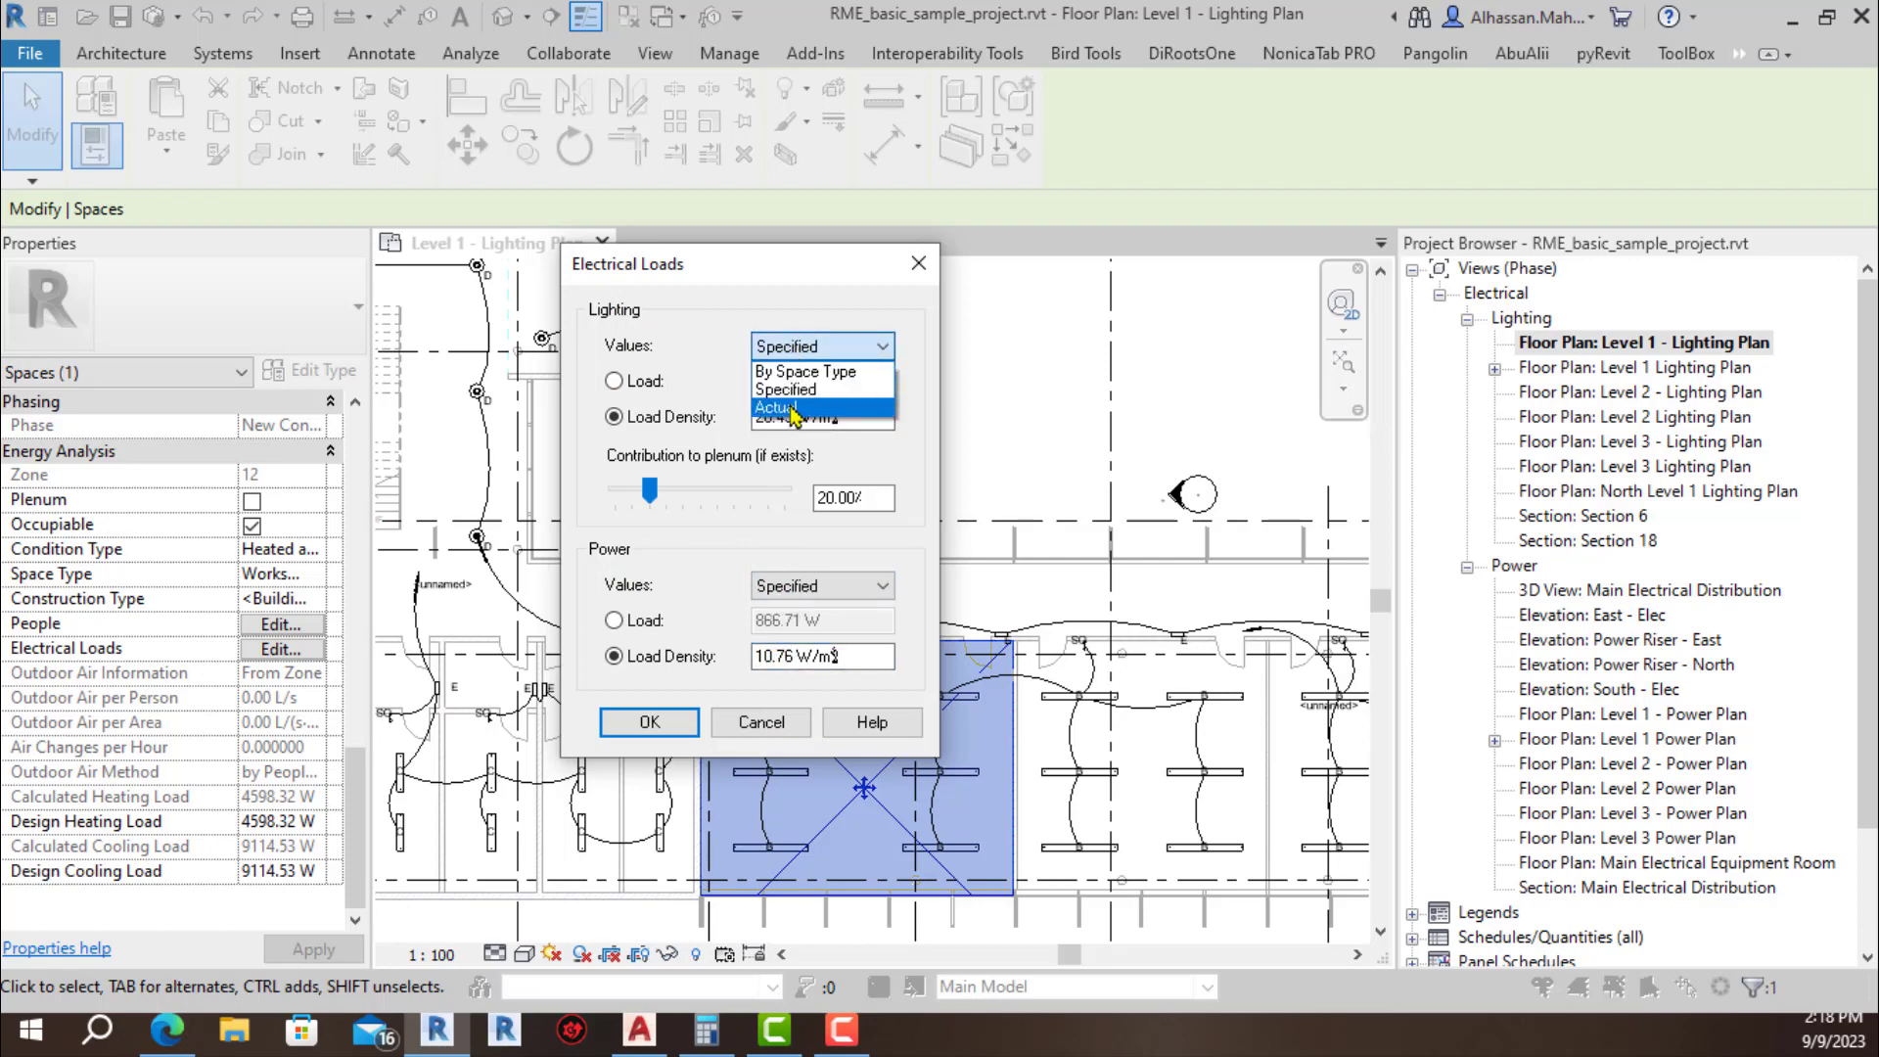
left_click(795, 409)
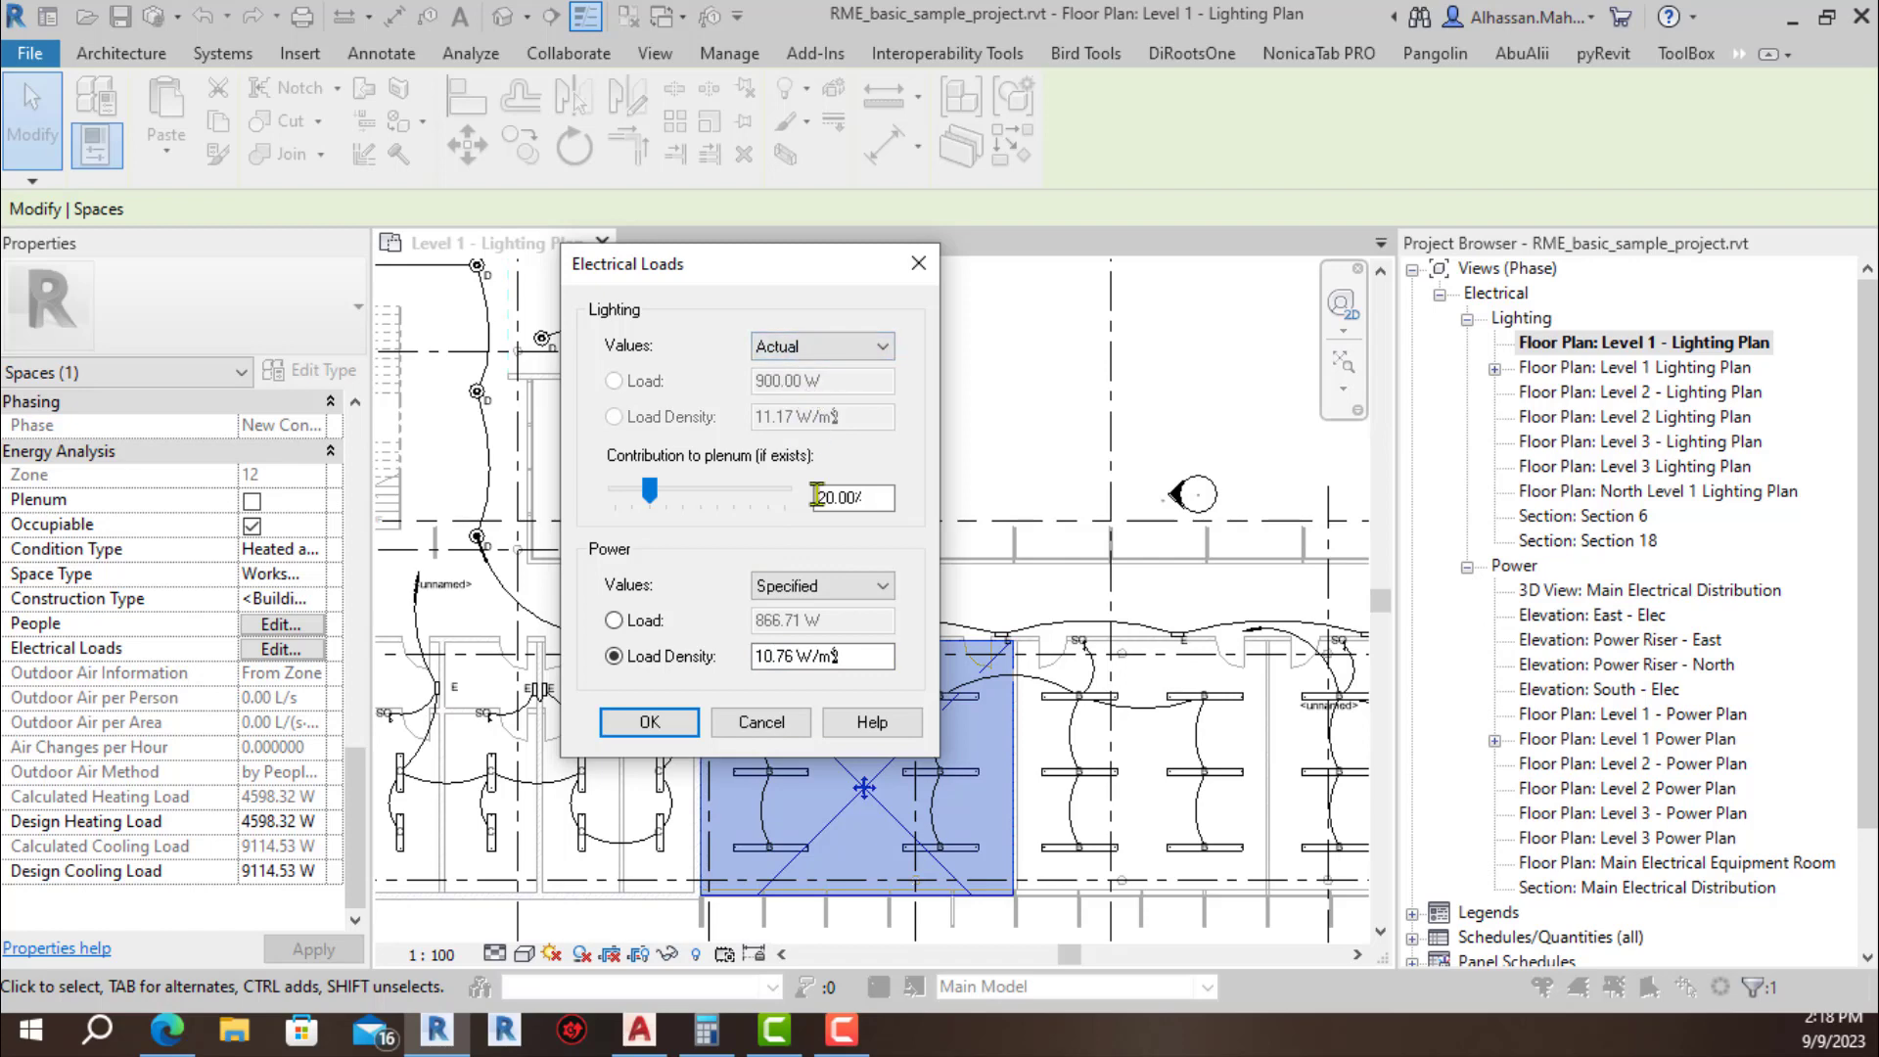
left_click(813, 585)
left_click(806, 654)
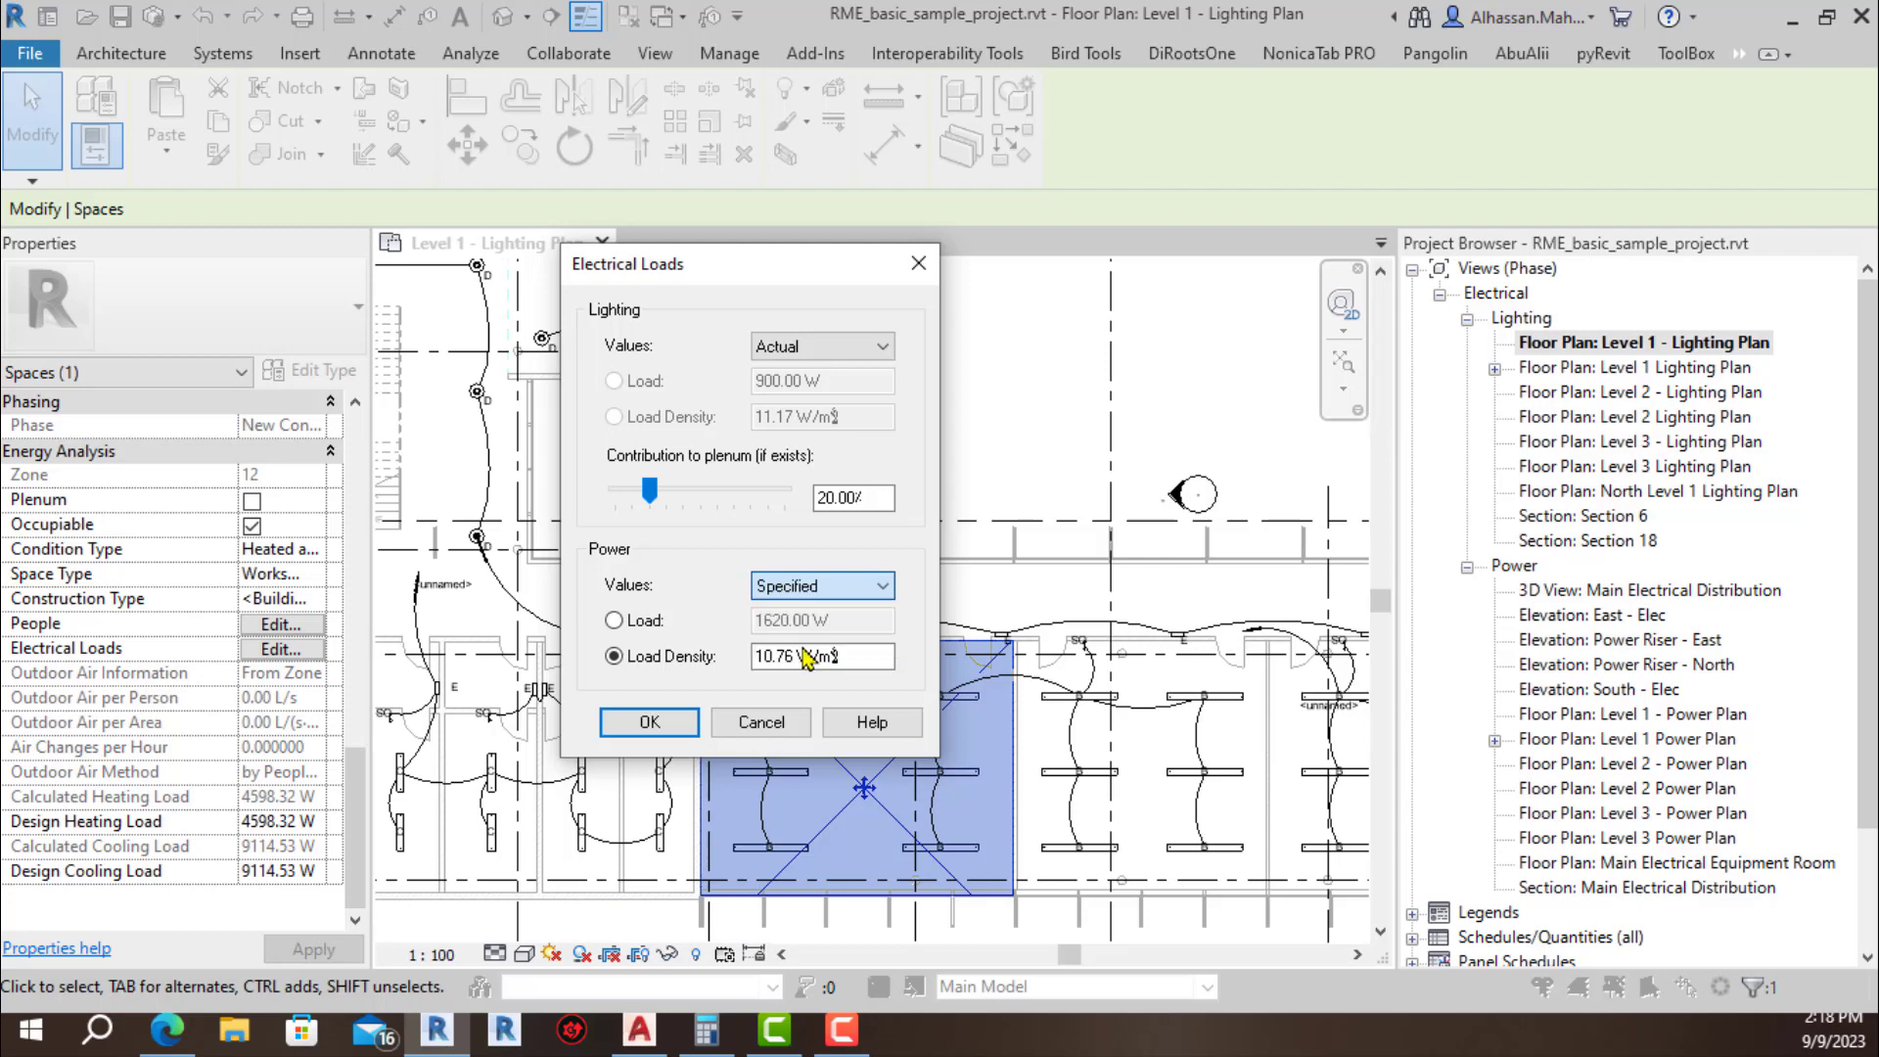
key("Up")
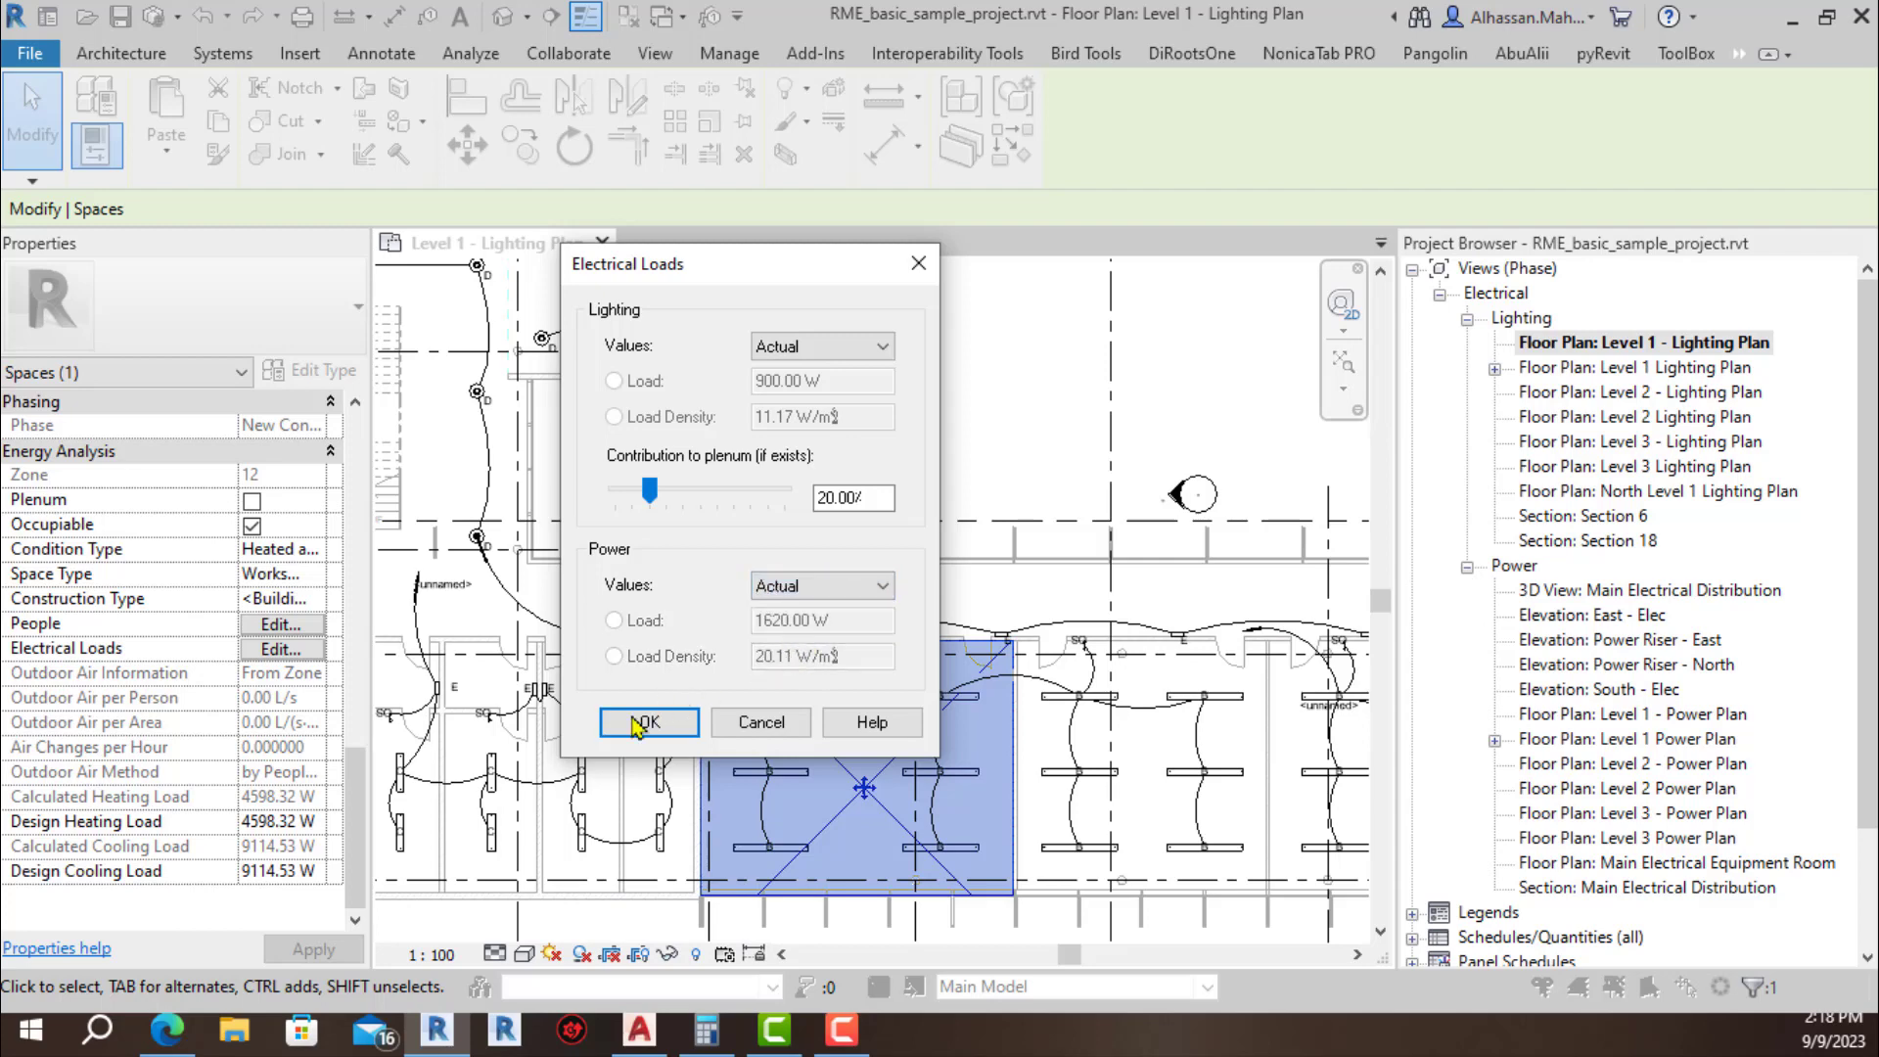
left_click(635, 721)
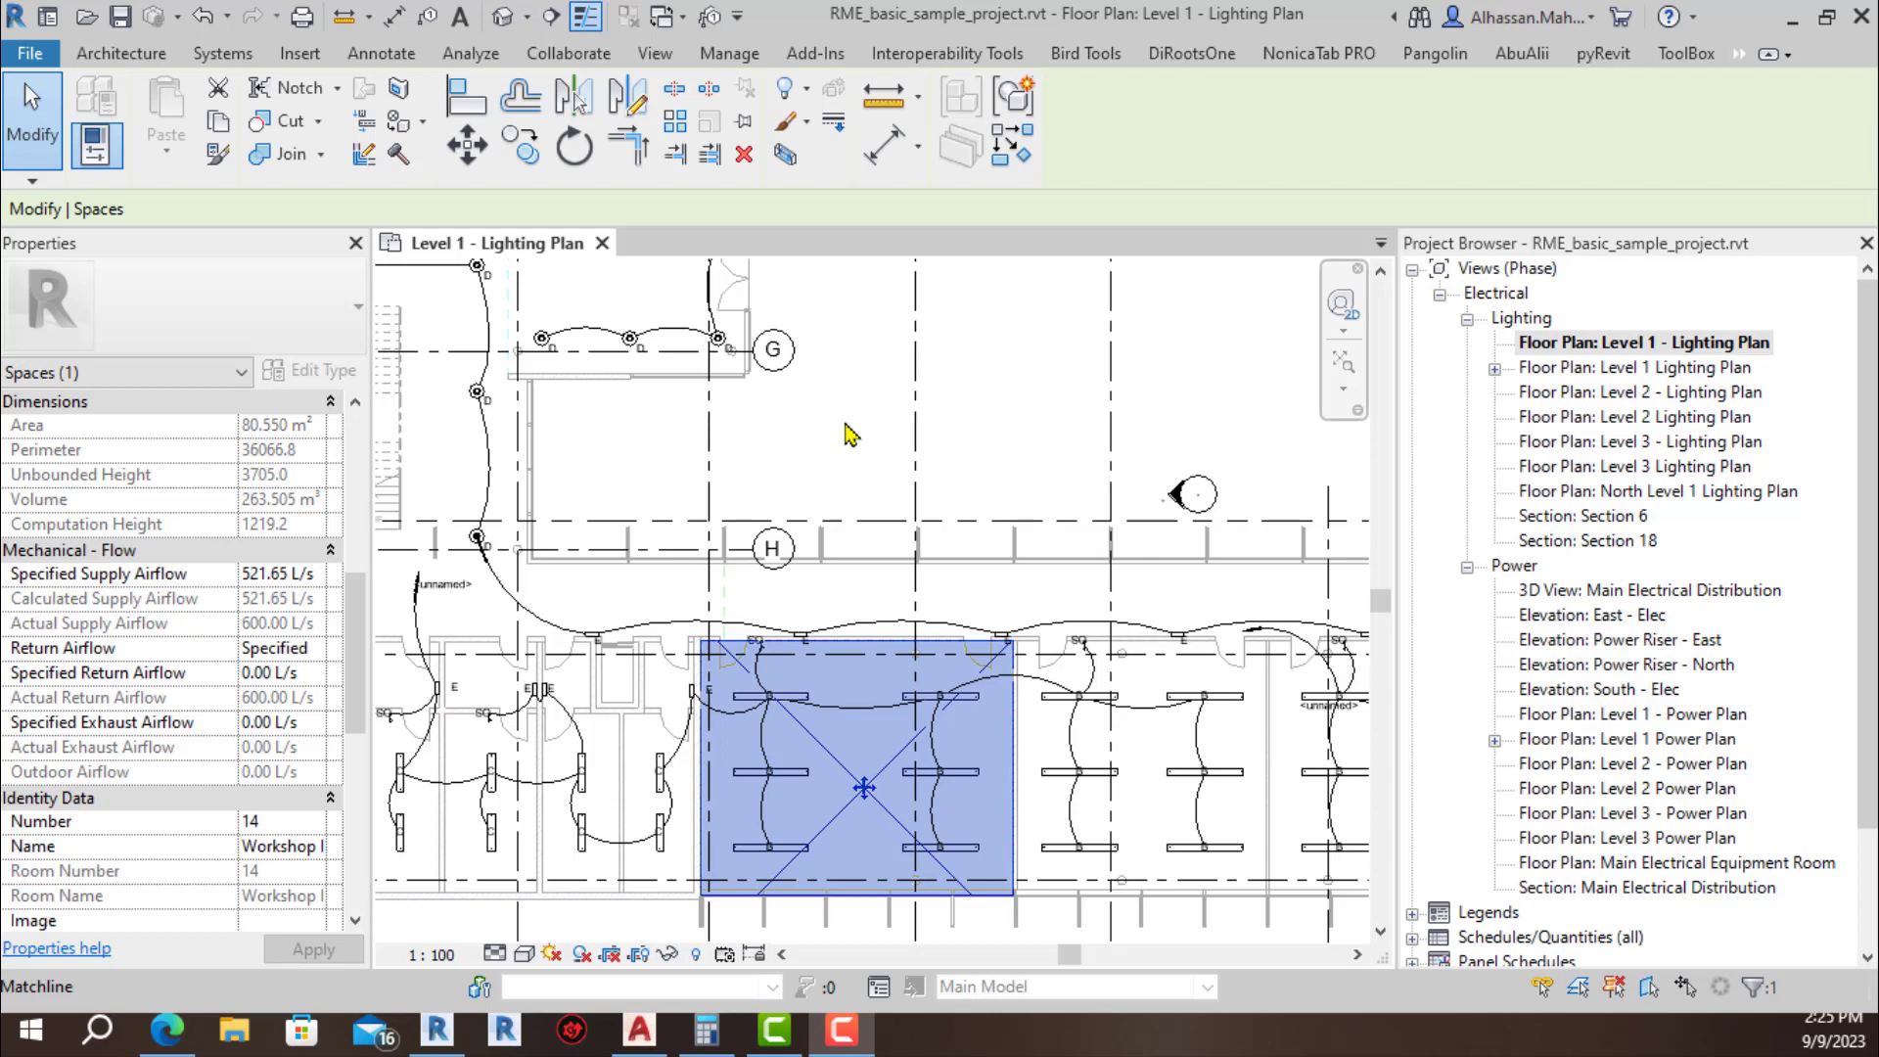
left_click(732, 54)
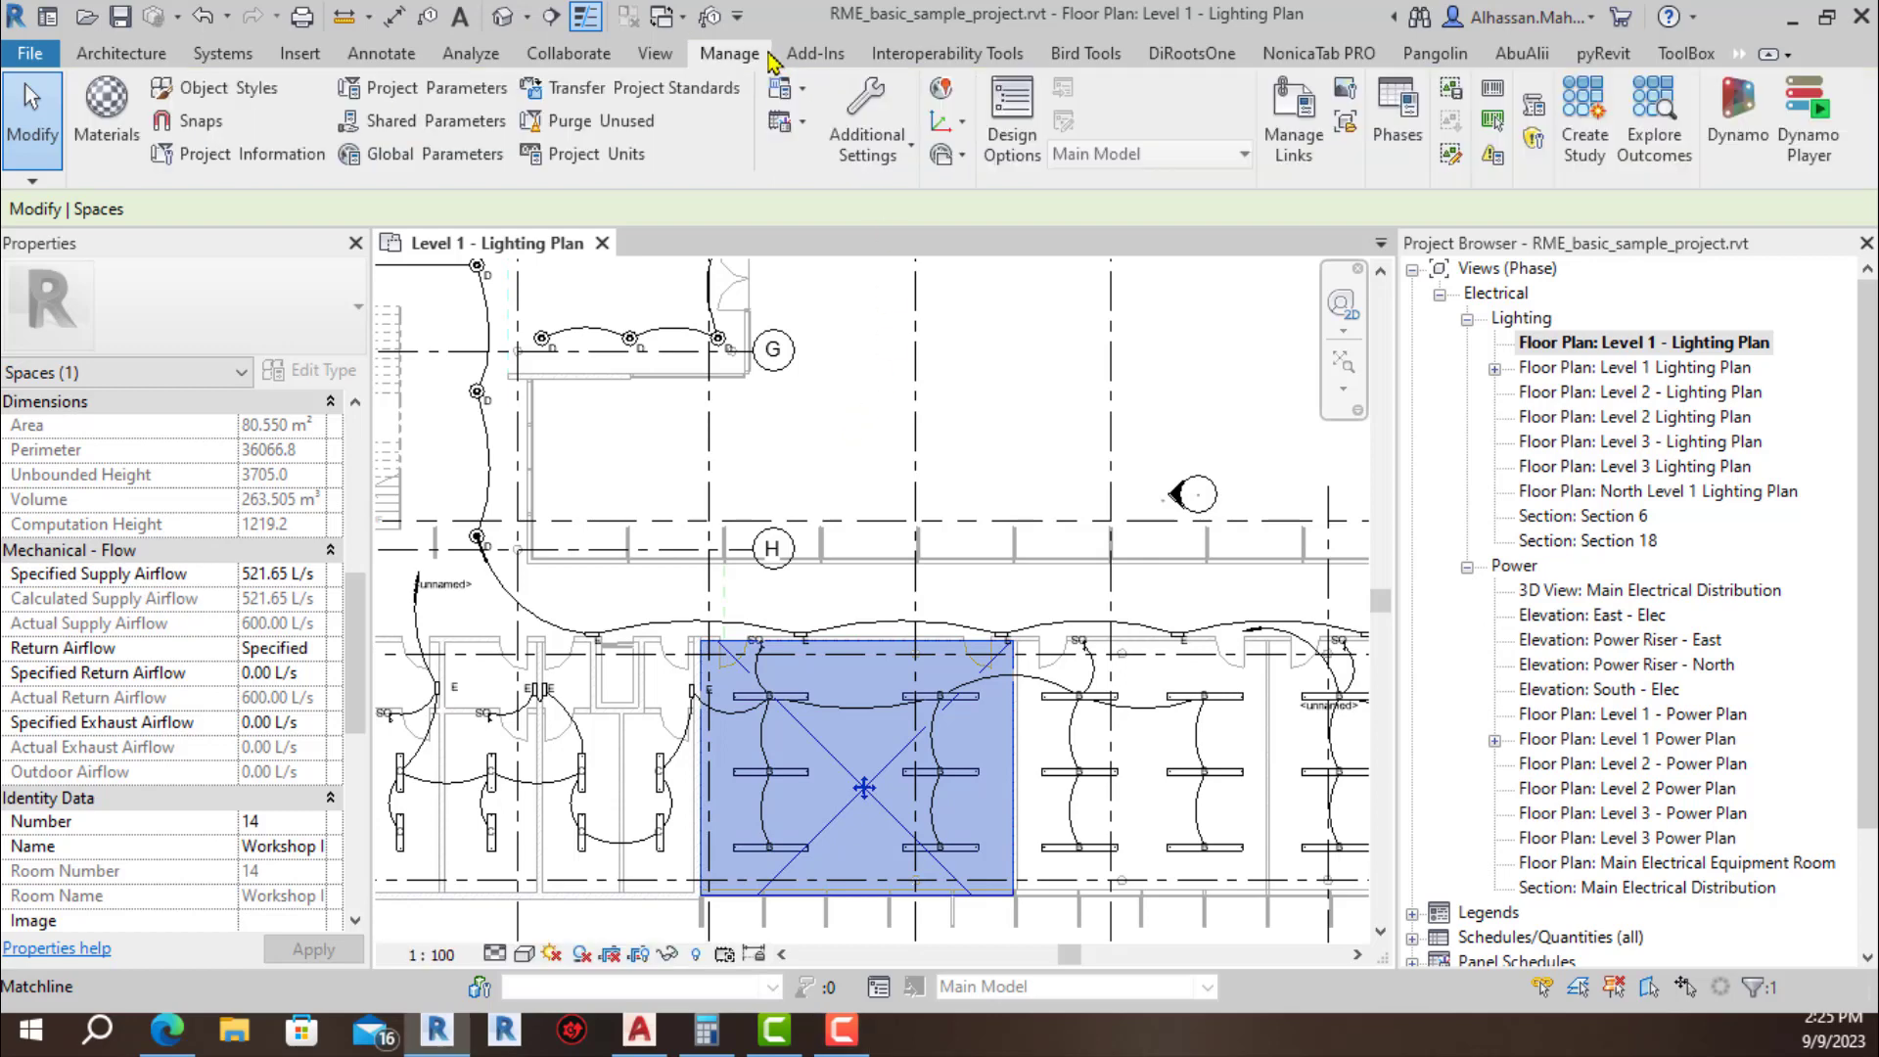
left_click(803, 93)
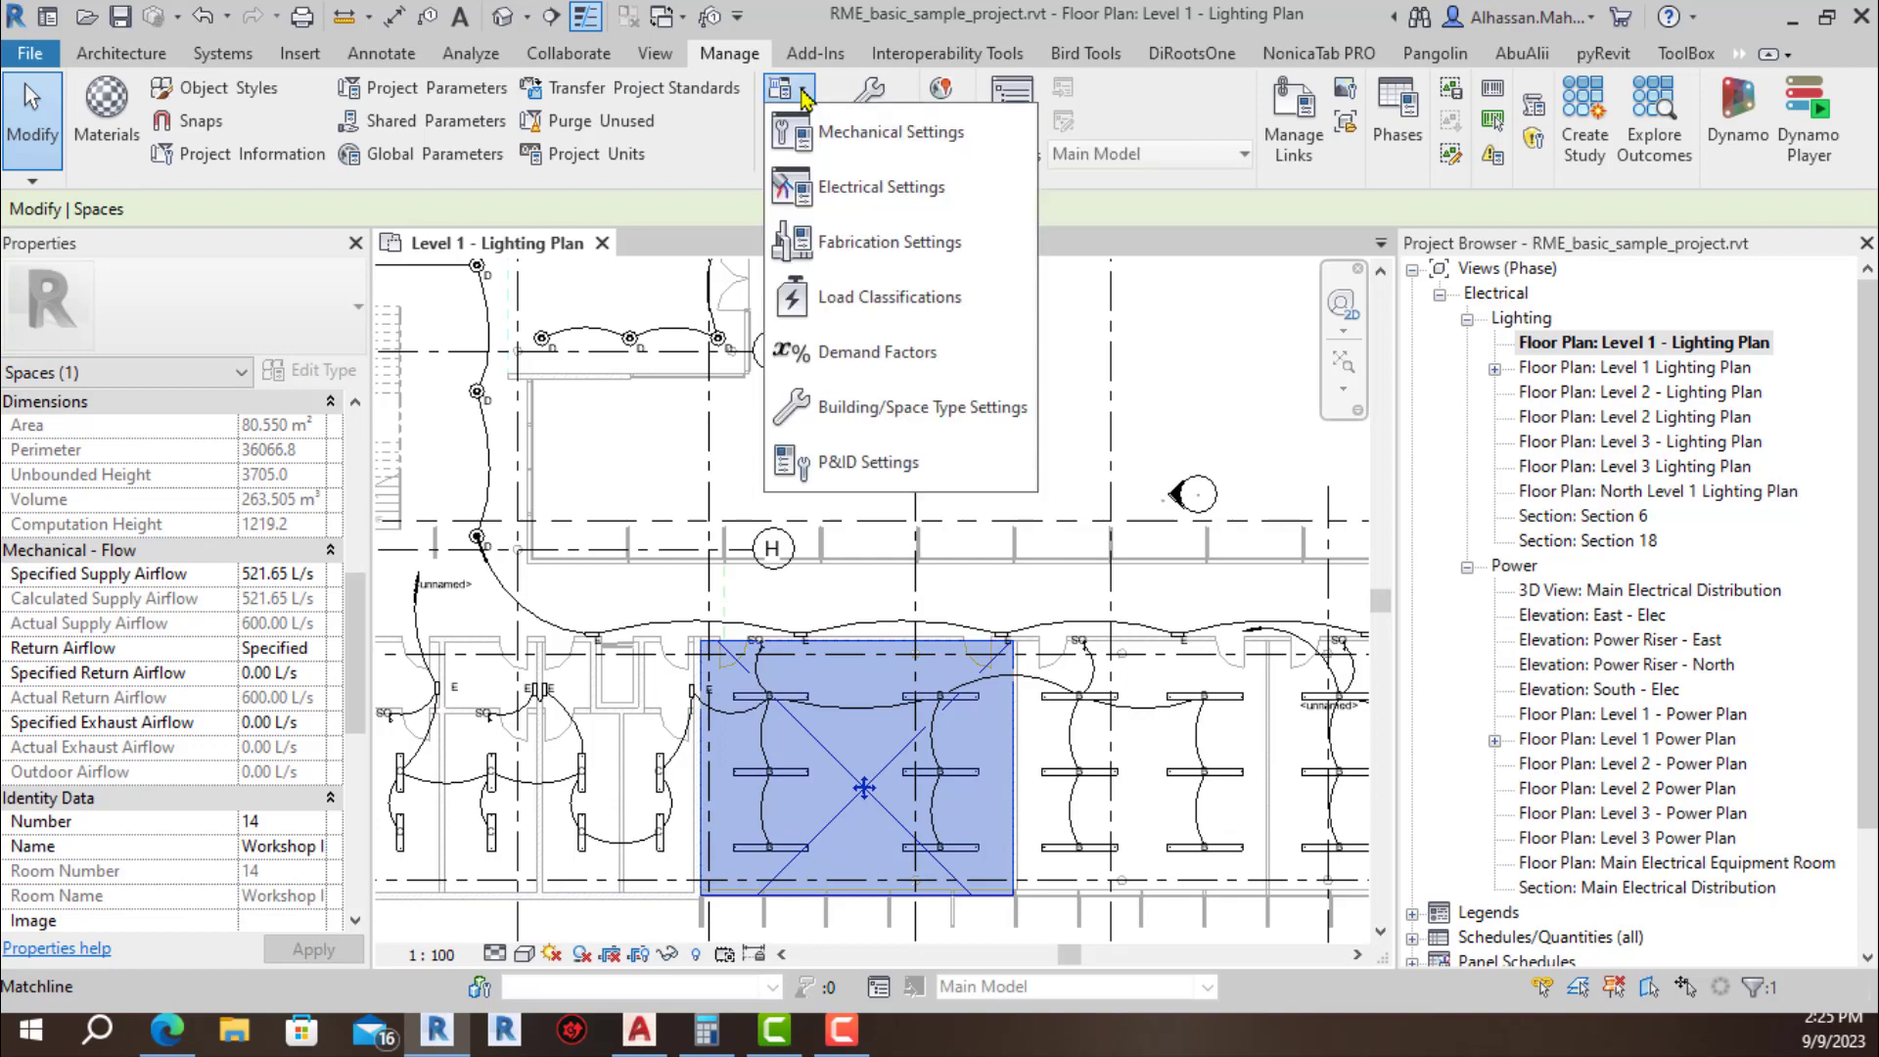
left_click(906, 407)
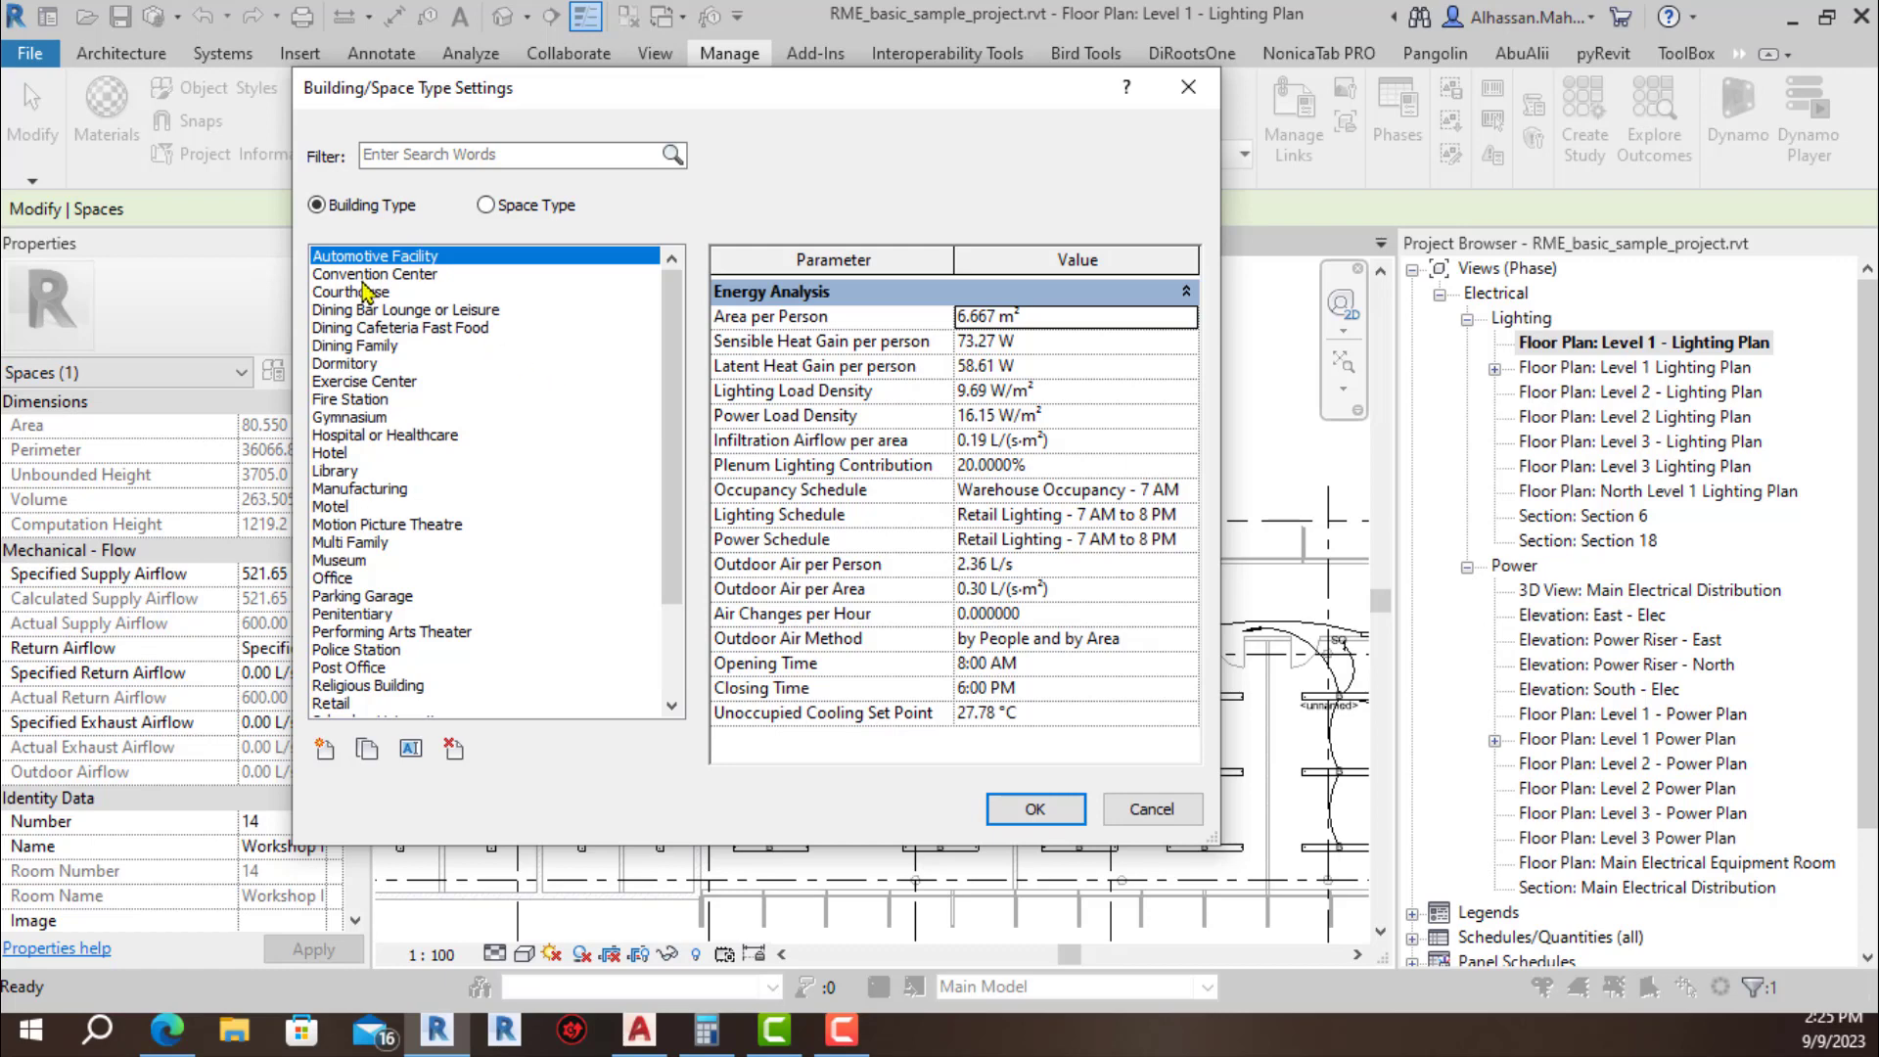
left_click(430, 329)
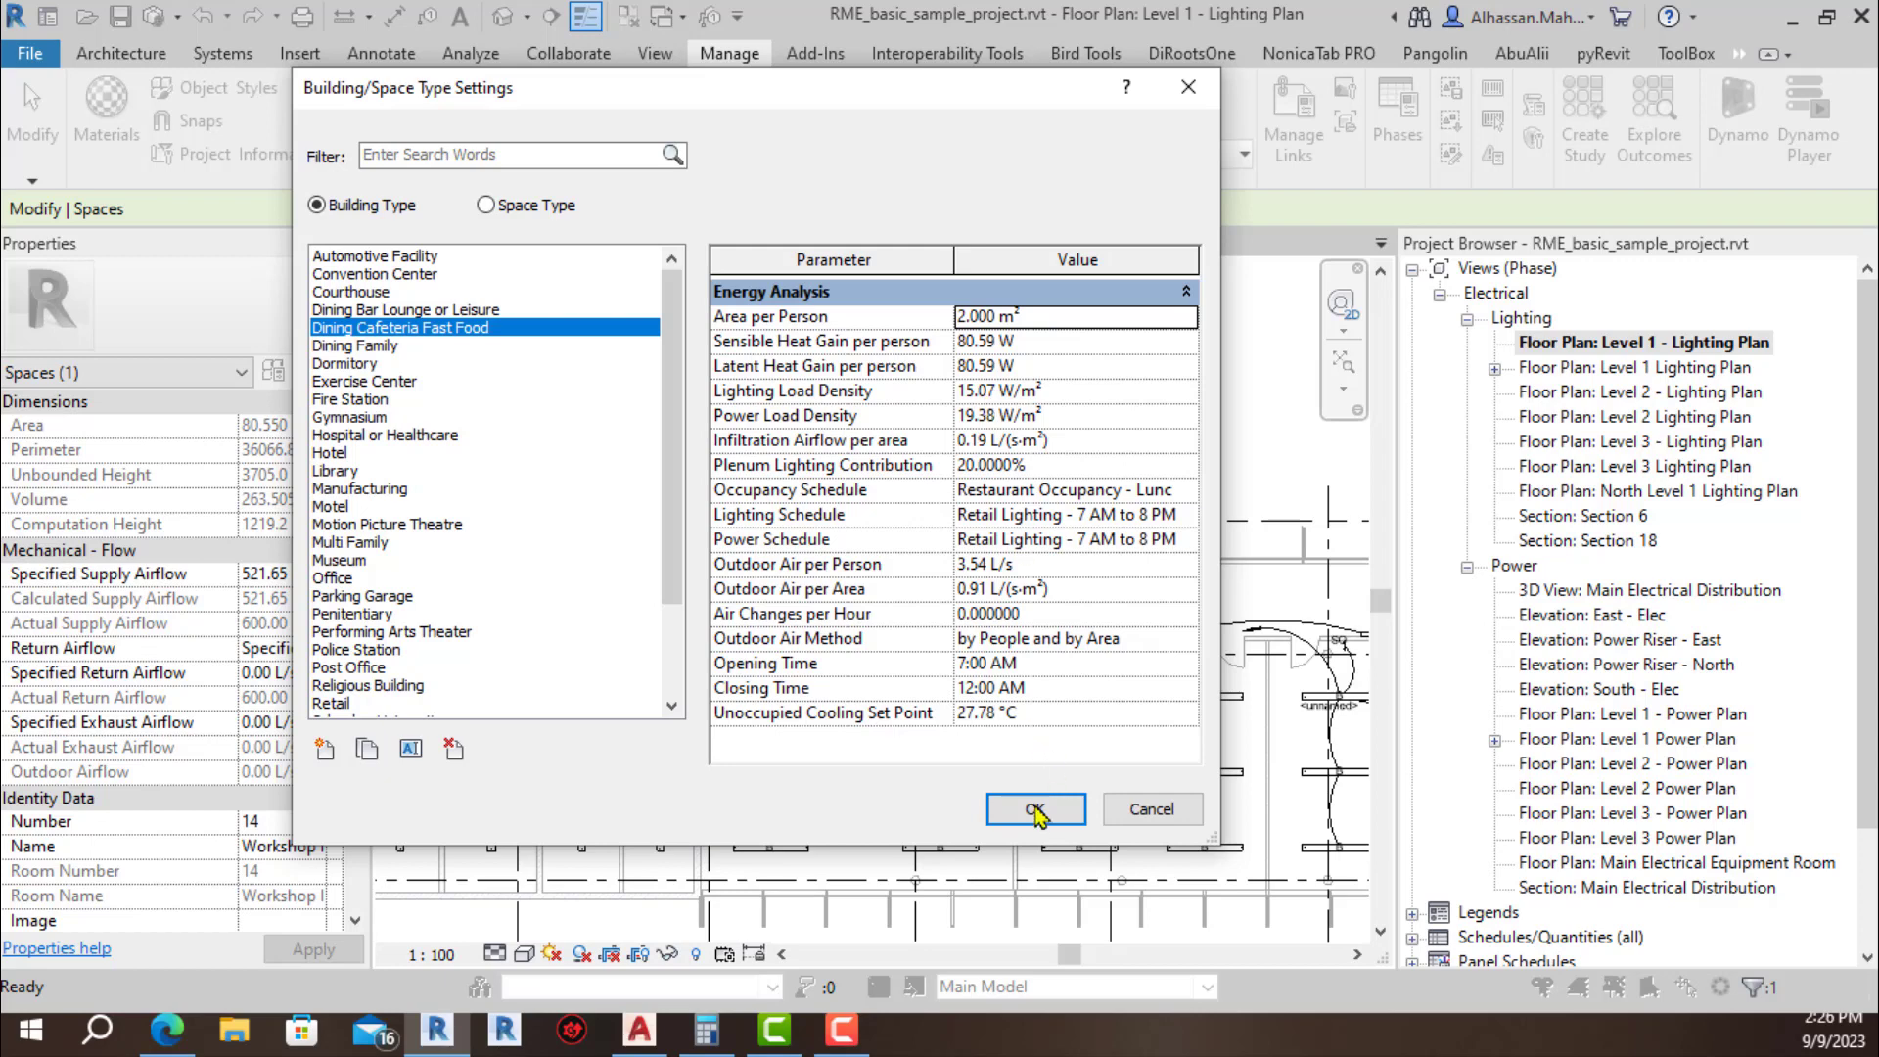
left_click(1047, 810)
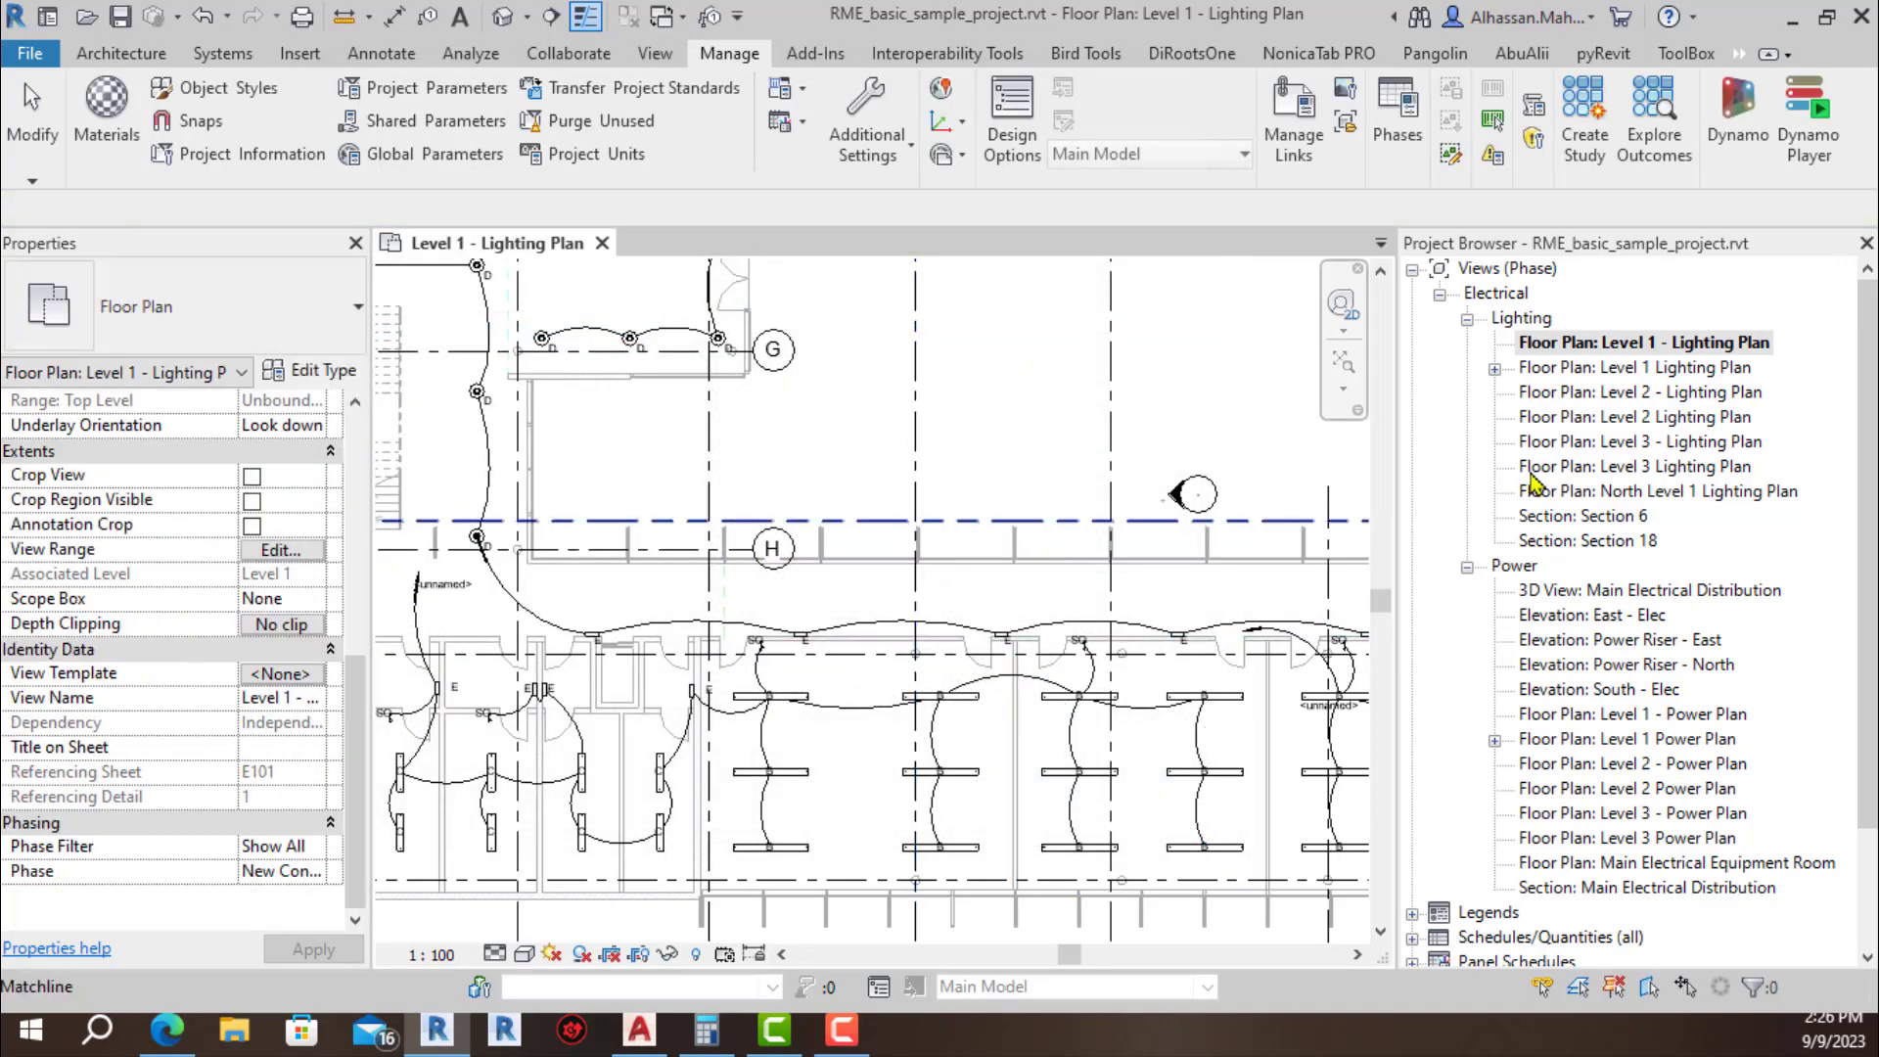
scroll(1527, 484, "down", 1)
scroll(1532, 587, "down", 1)
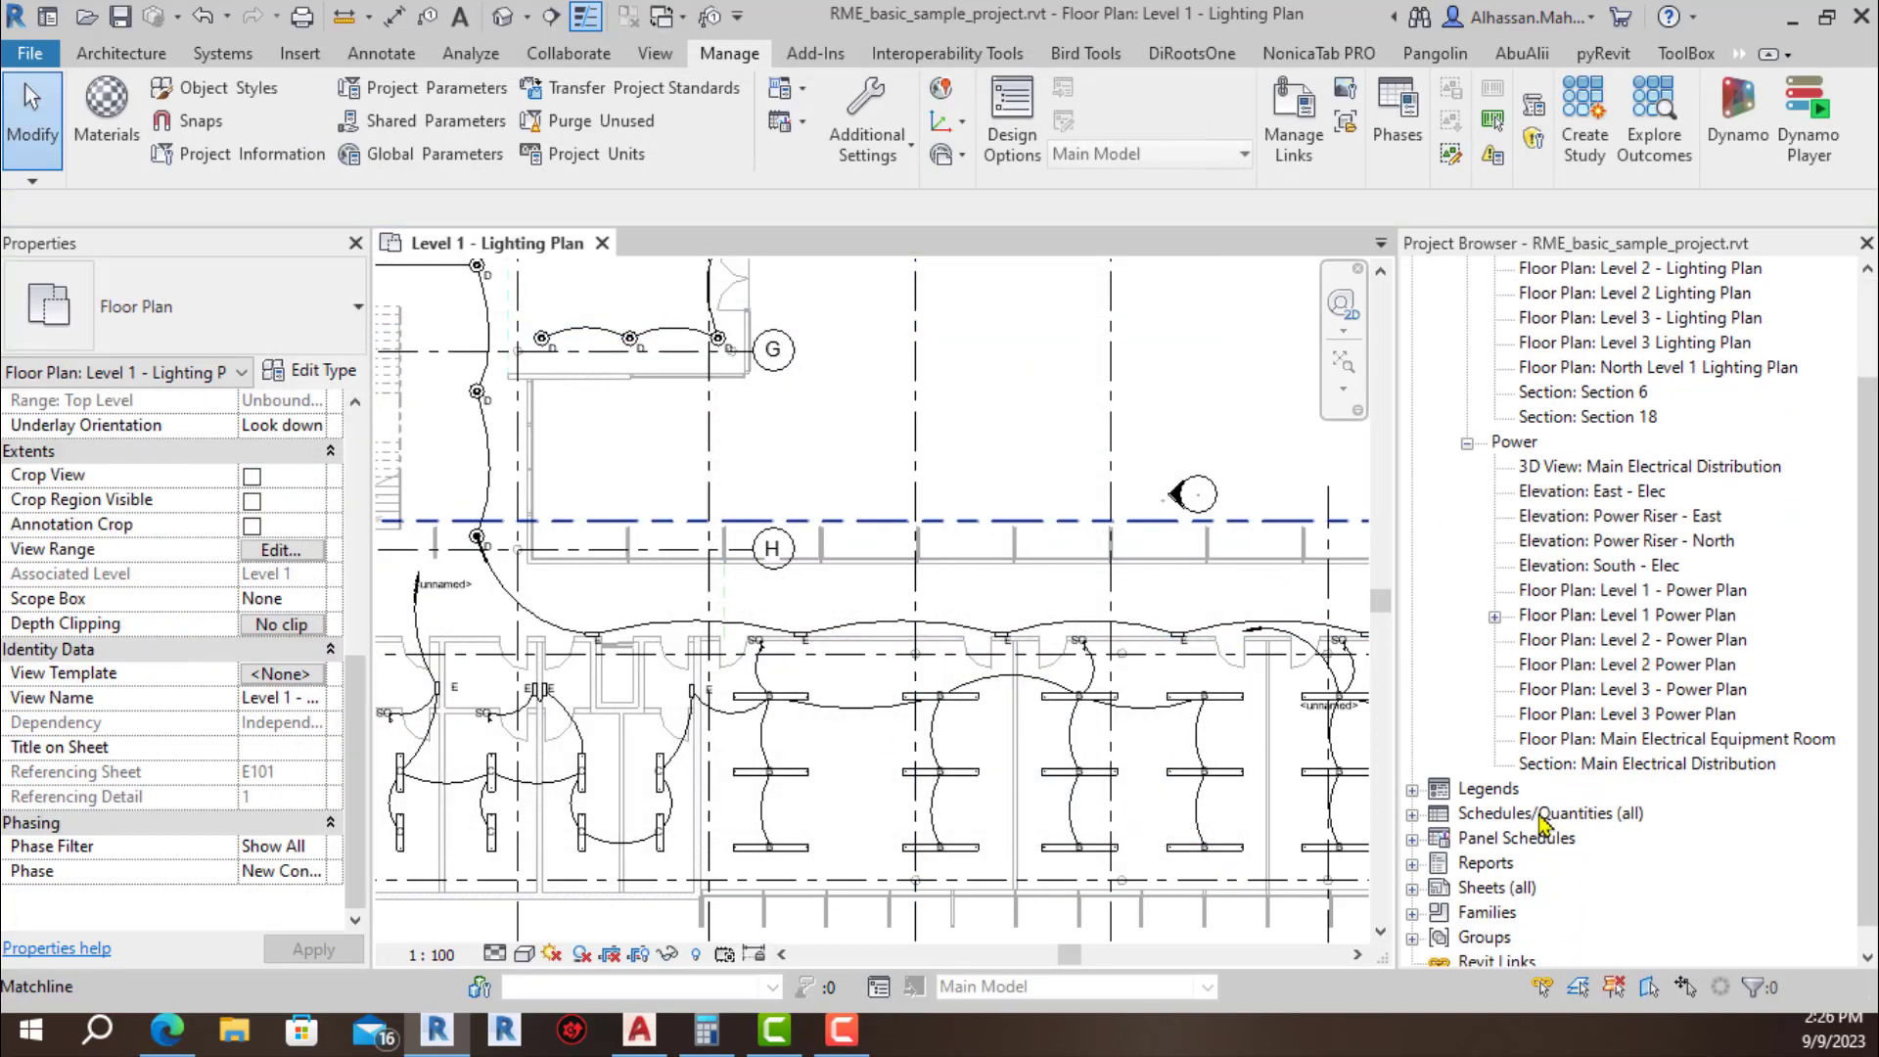
Step: Create a new Spaces-category schedule, replacing the default name with 'Lighting Energy'
right_click(1508, 813)
left_click(1601, 490)
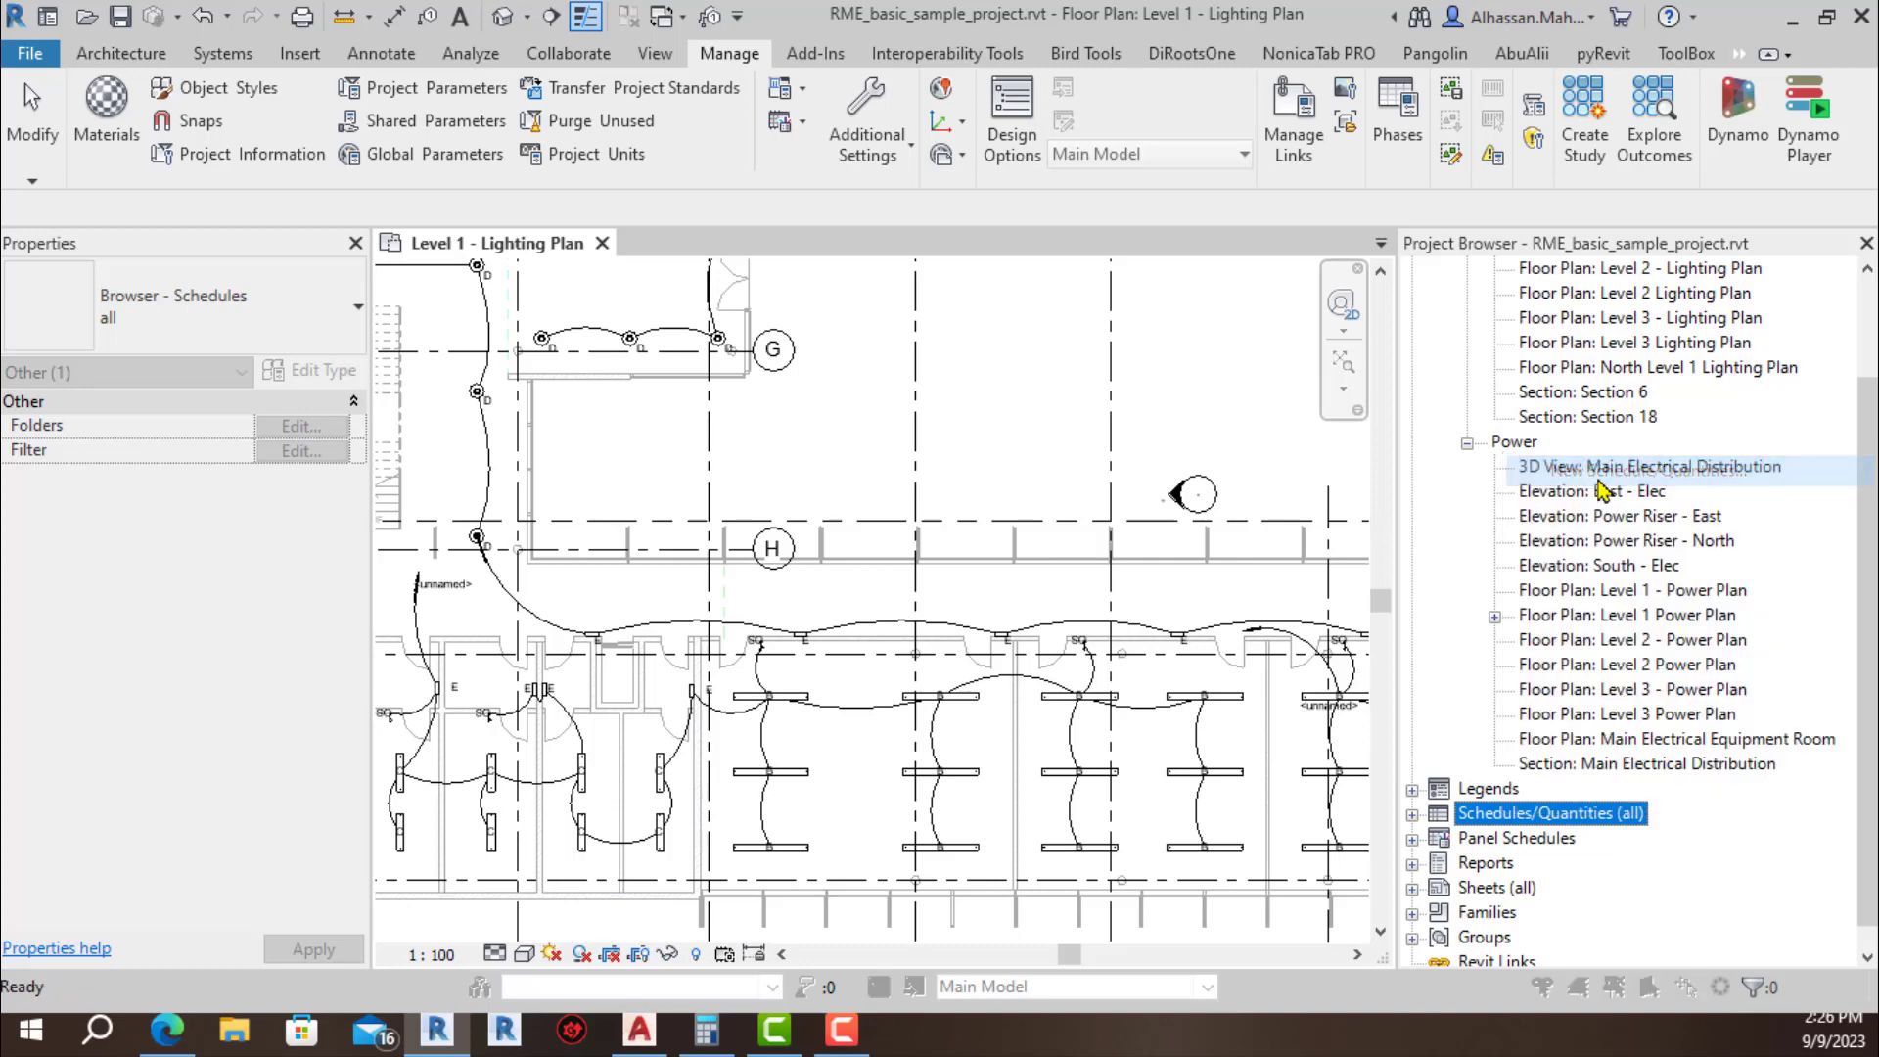
left_click(760, 426)
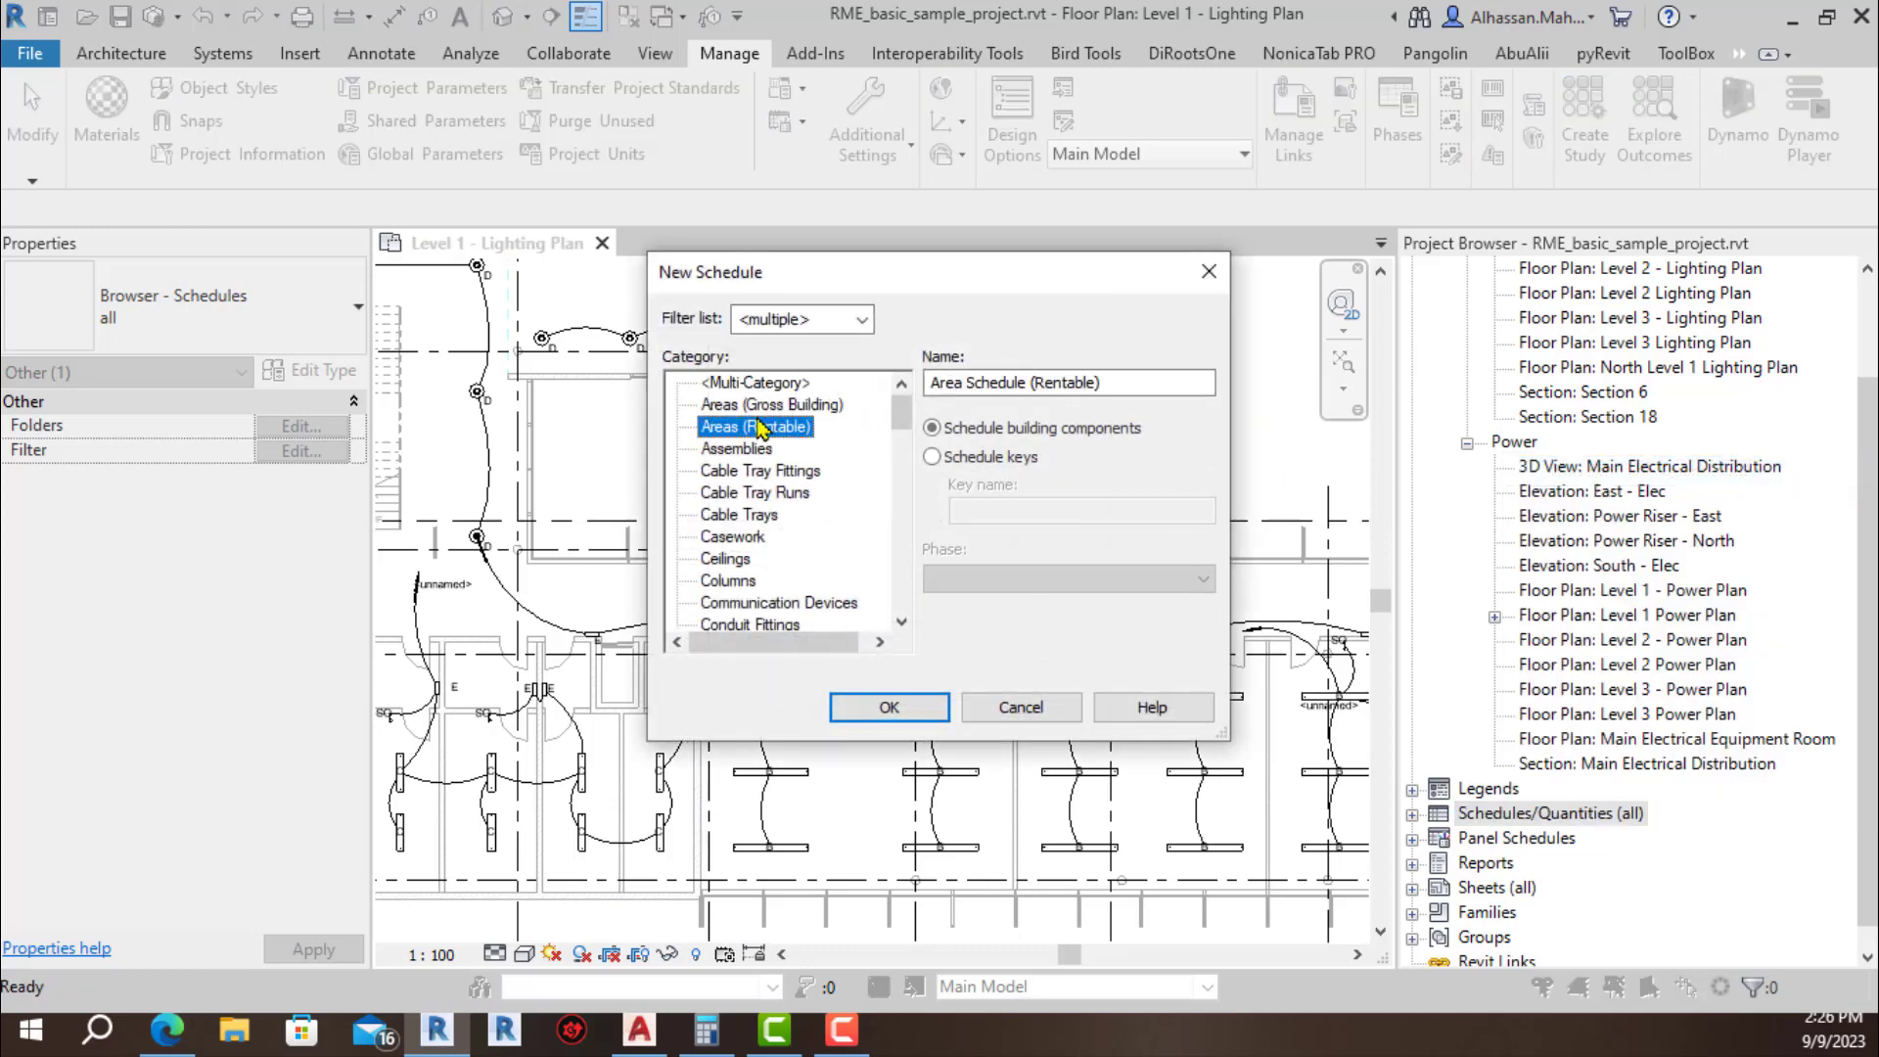
scroll(780, 490, "down", 10)
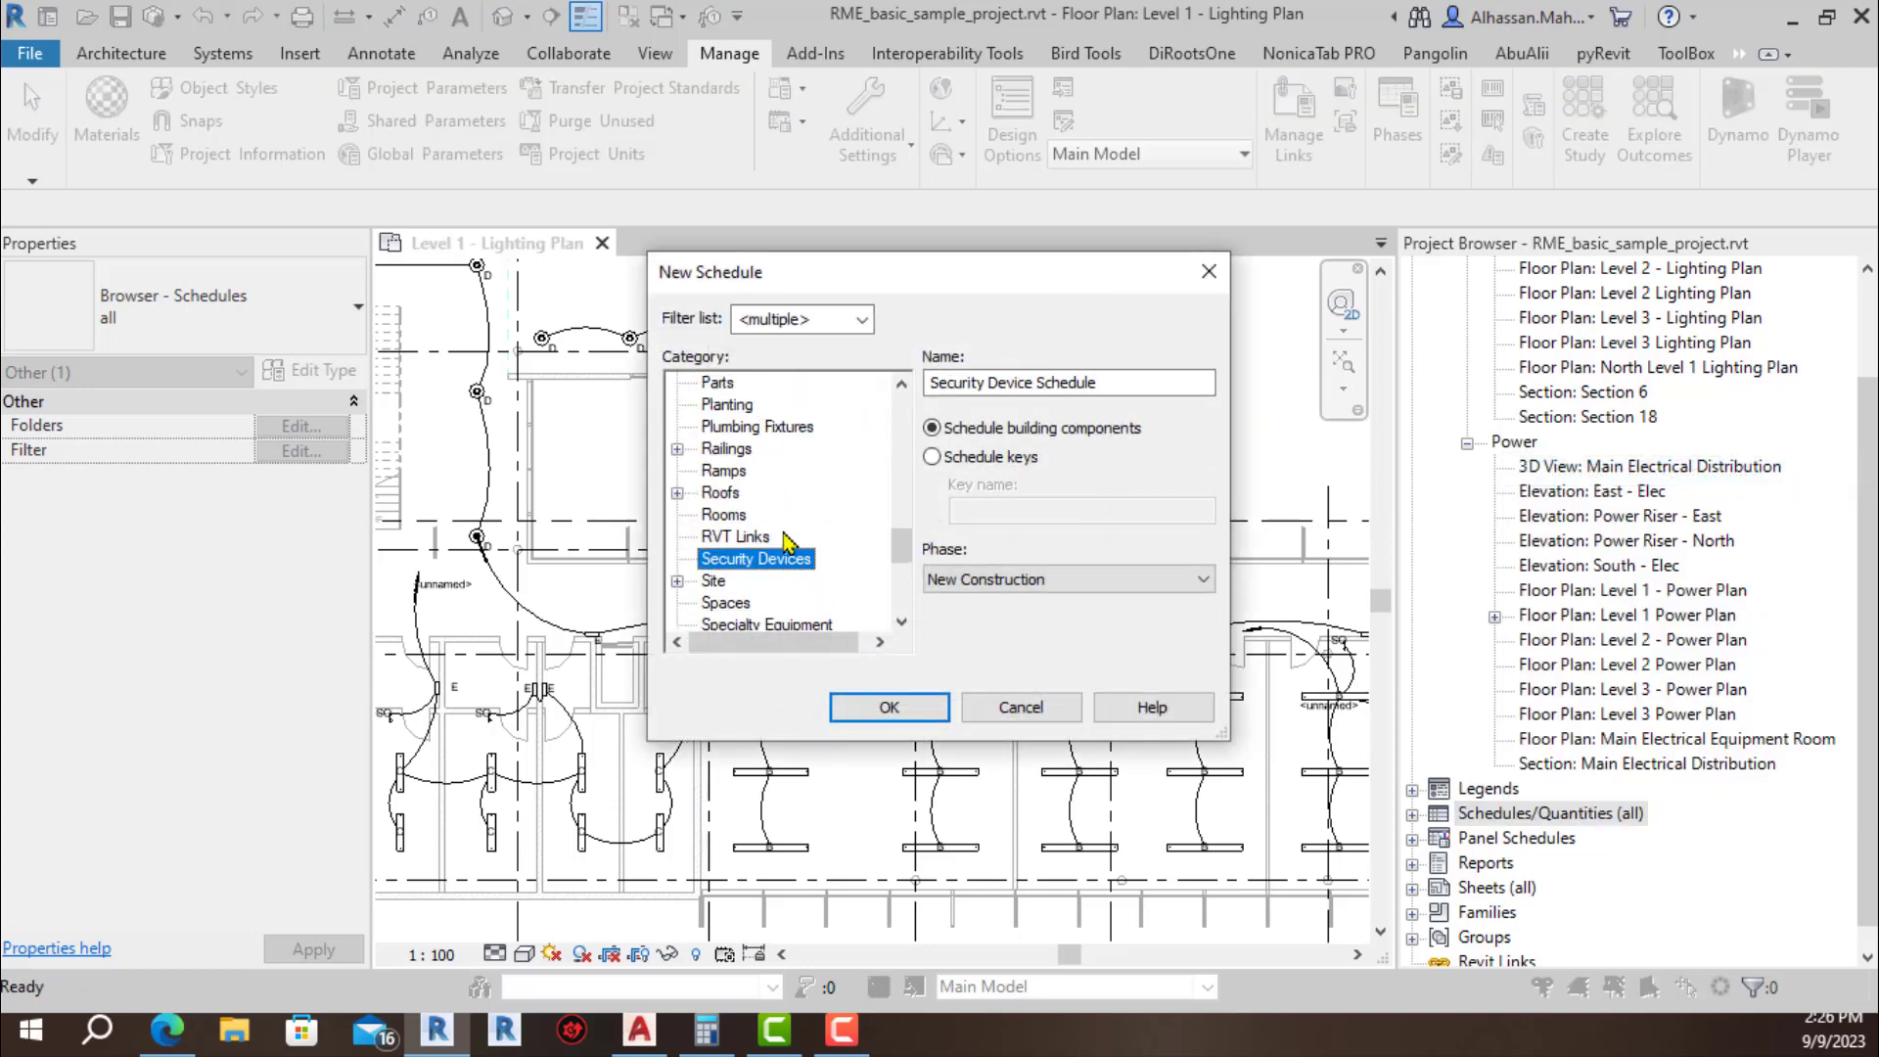
left_click(725, 580)
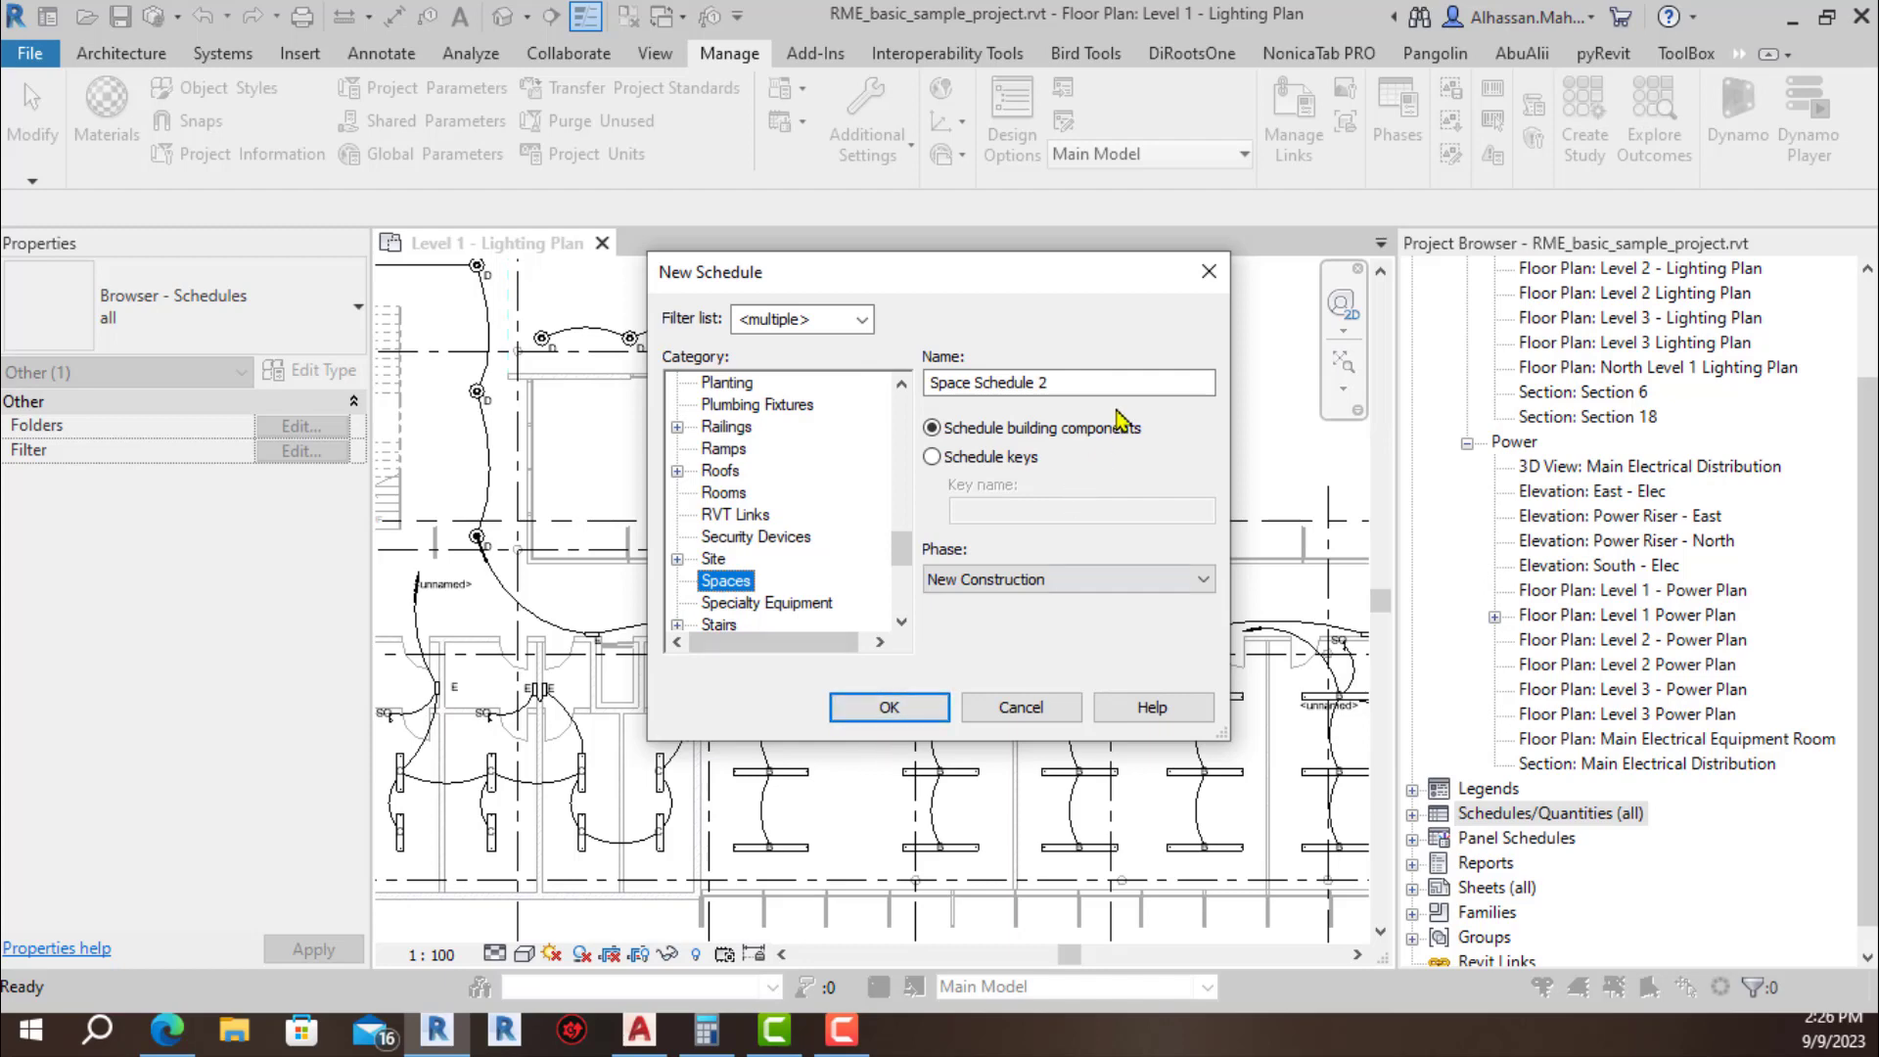
left_click(1112, 385)
left_click_drag(1112, 384, 930, 386)
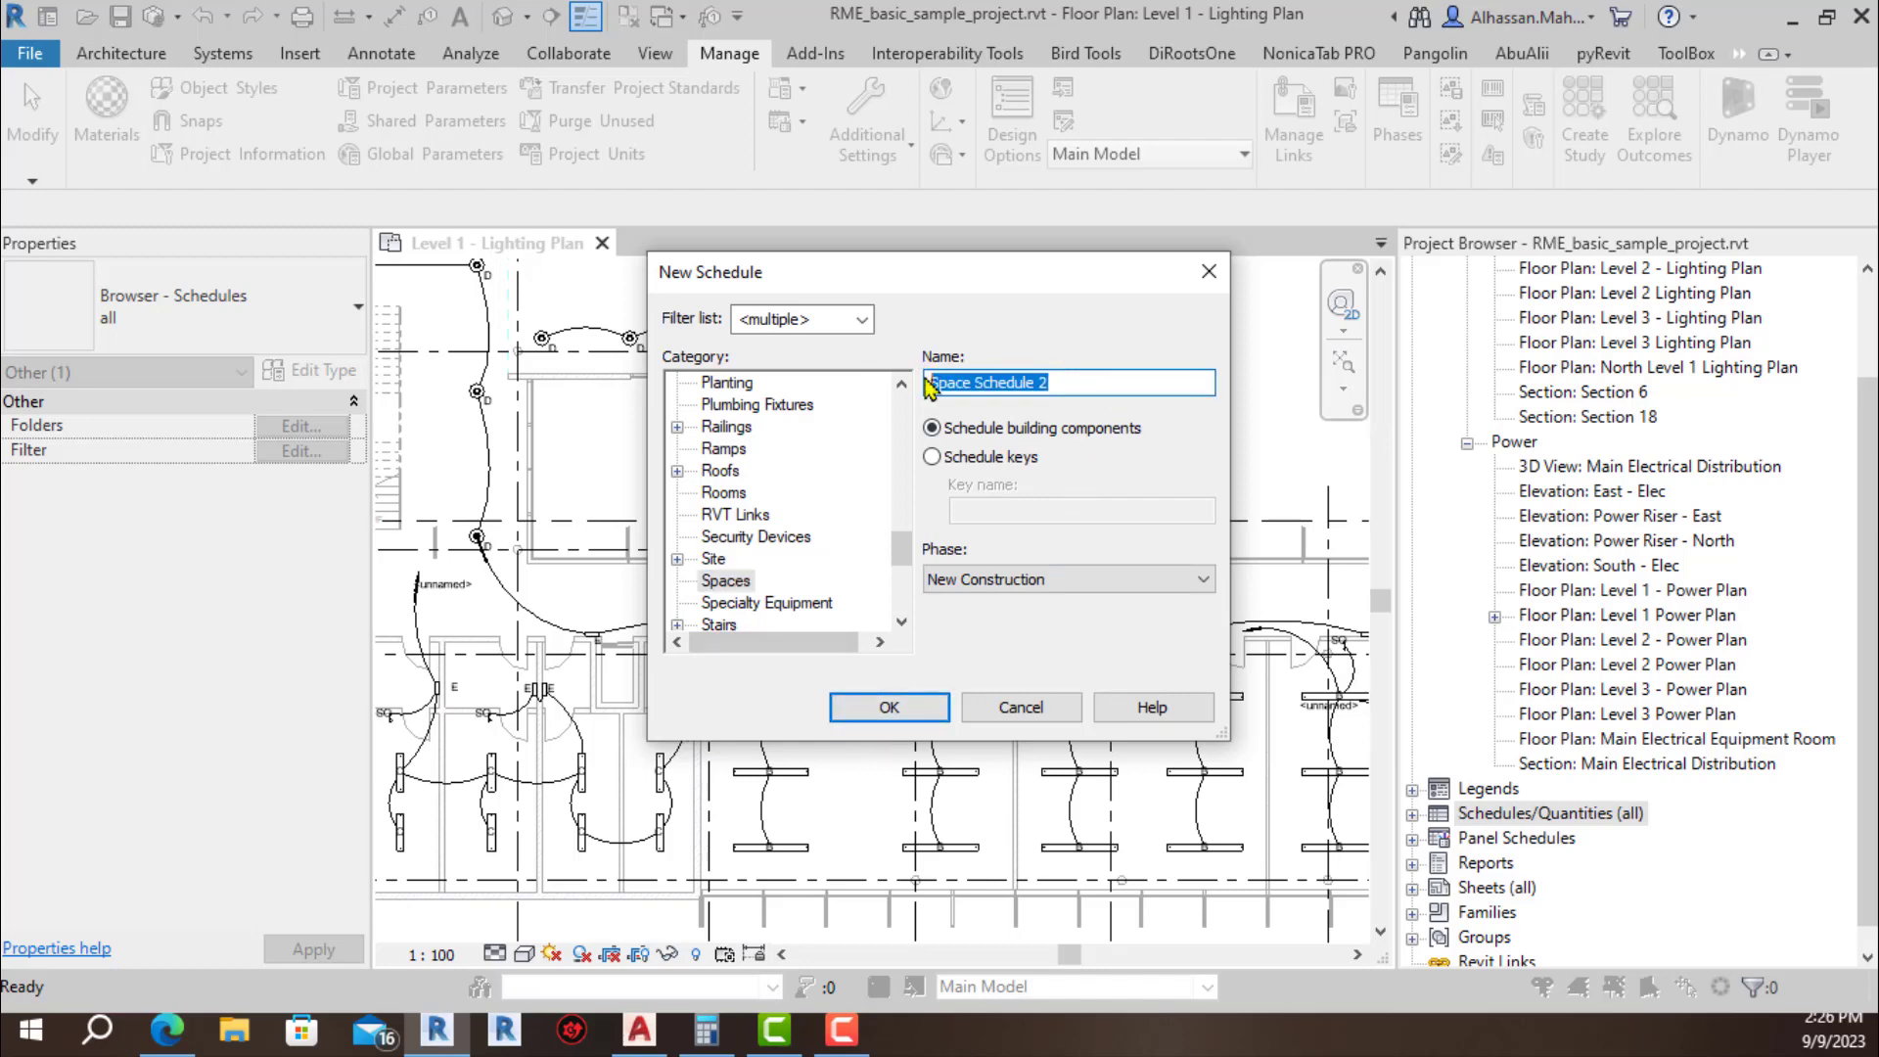
key("BackSpace")
type("Lighting Energy")
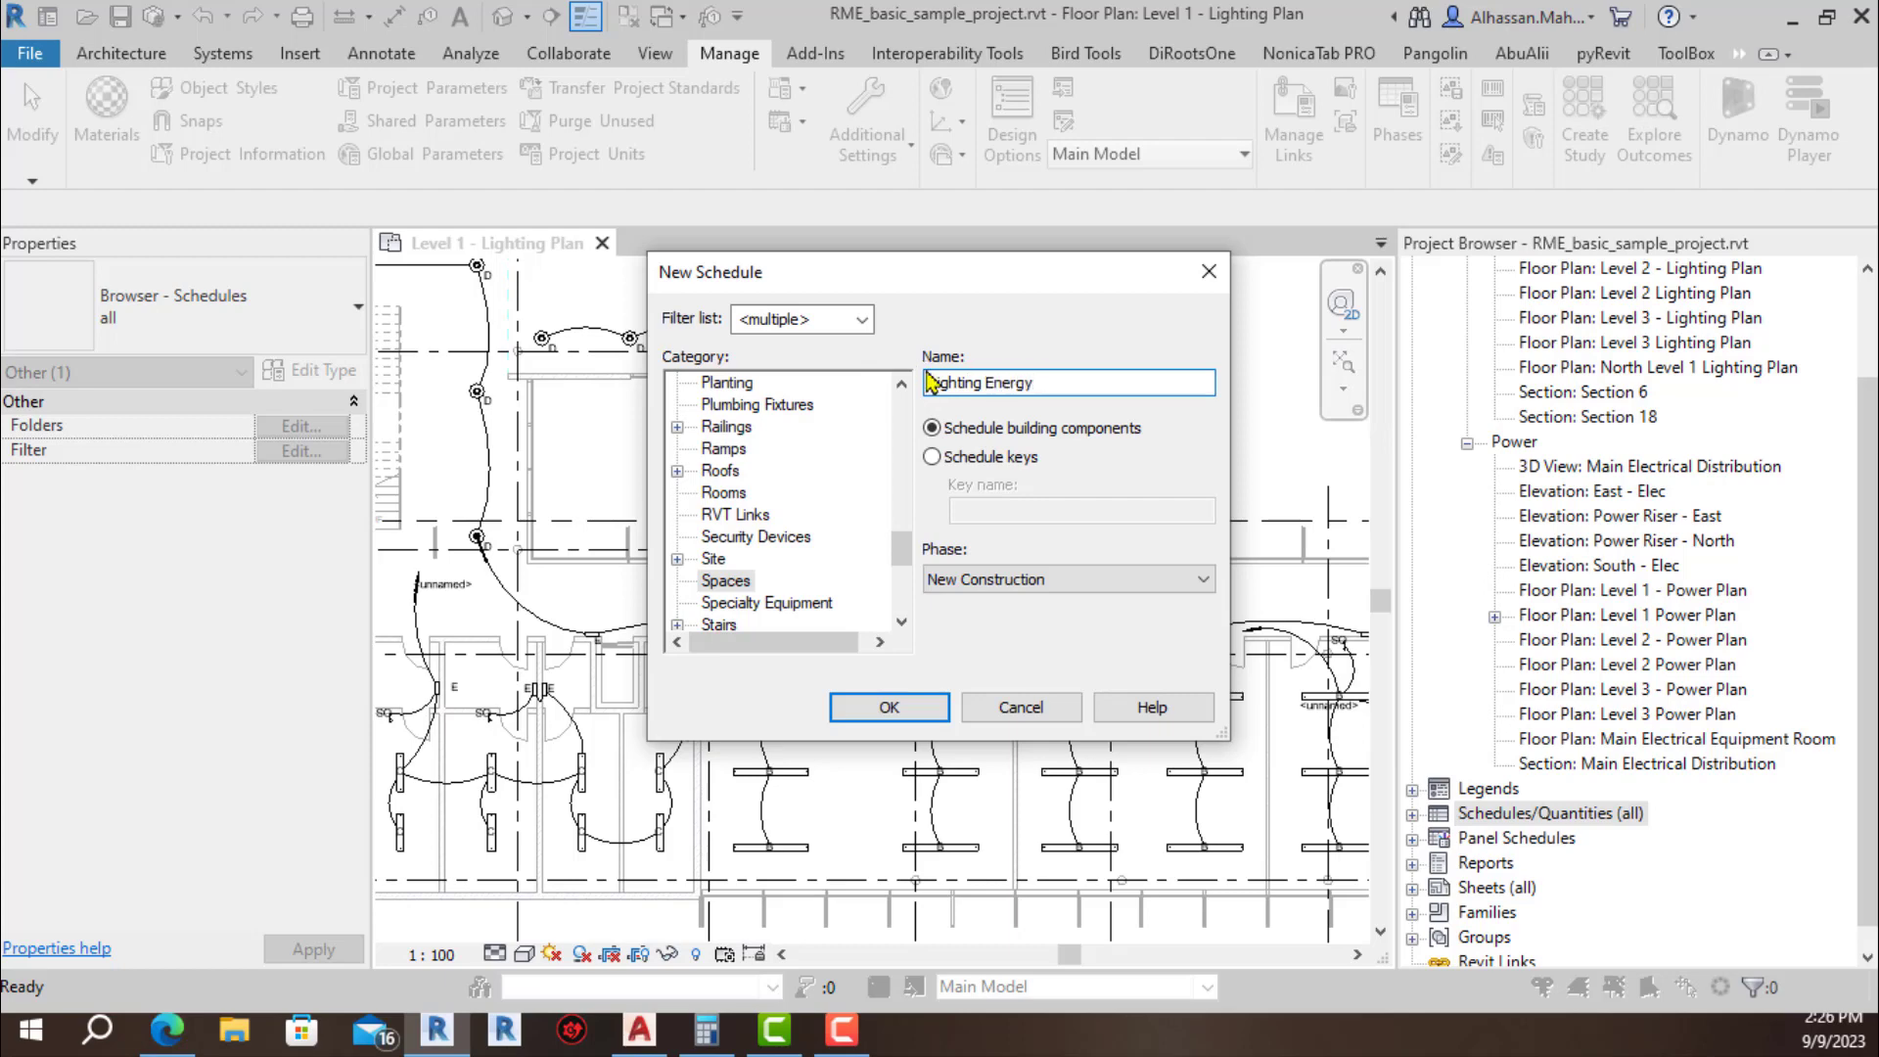
left_click(901, 715)
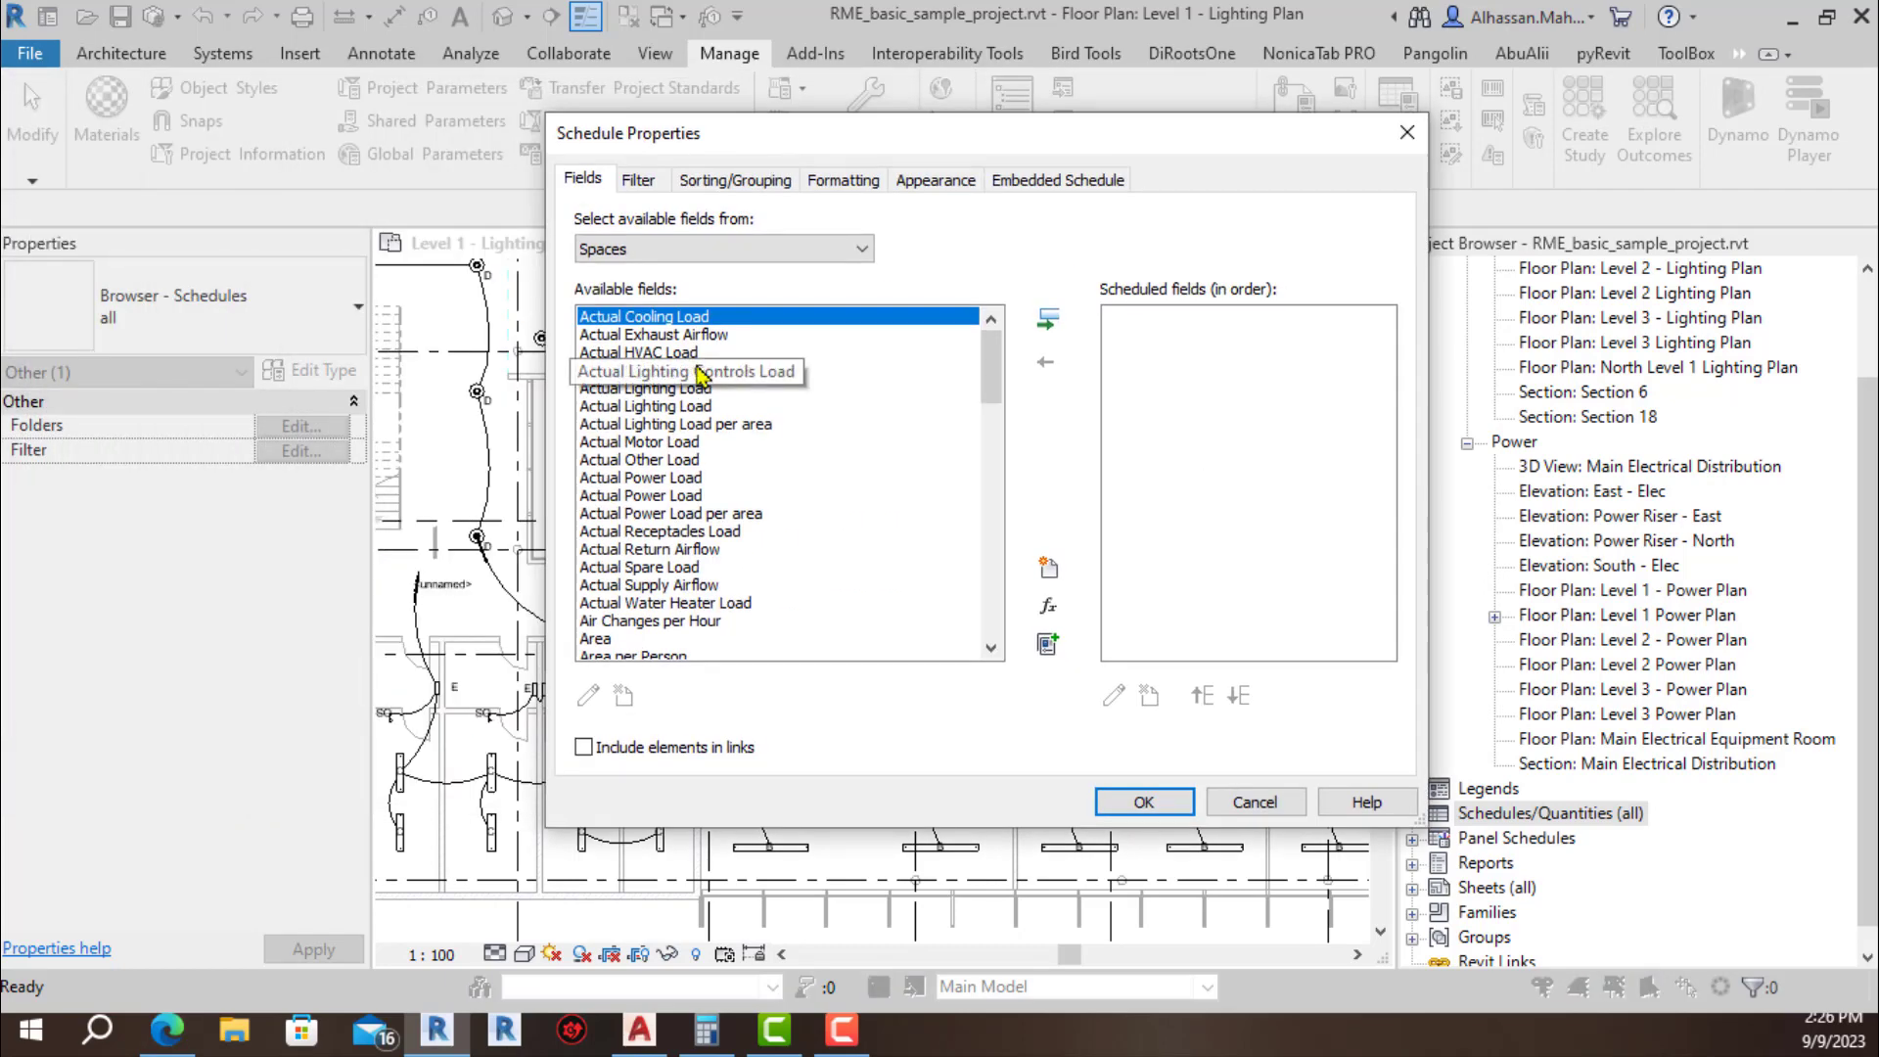
Step: Add Actual Lighting Load, Specified Lighting Load and Specified Lighting Load per area fields
double_click(707, 389)
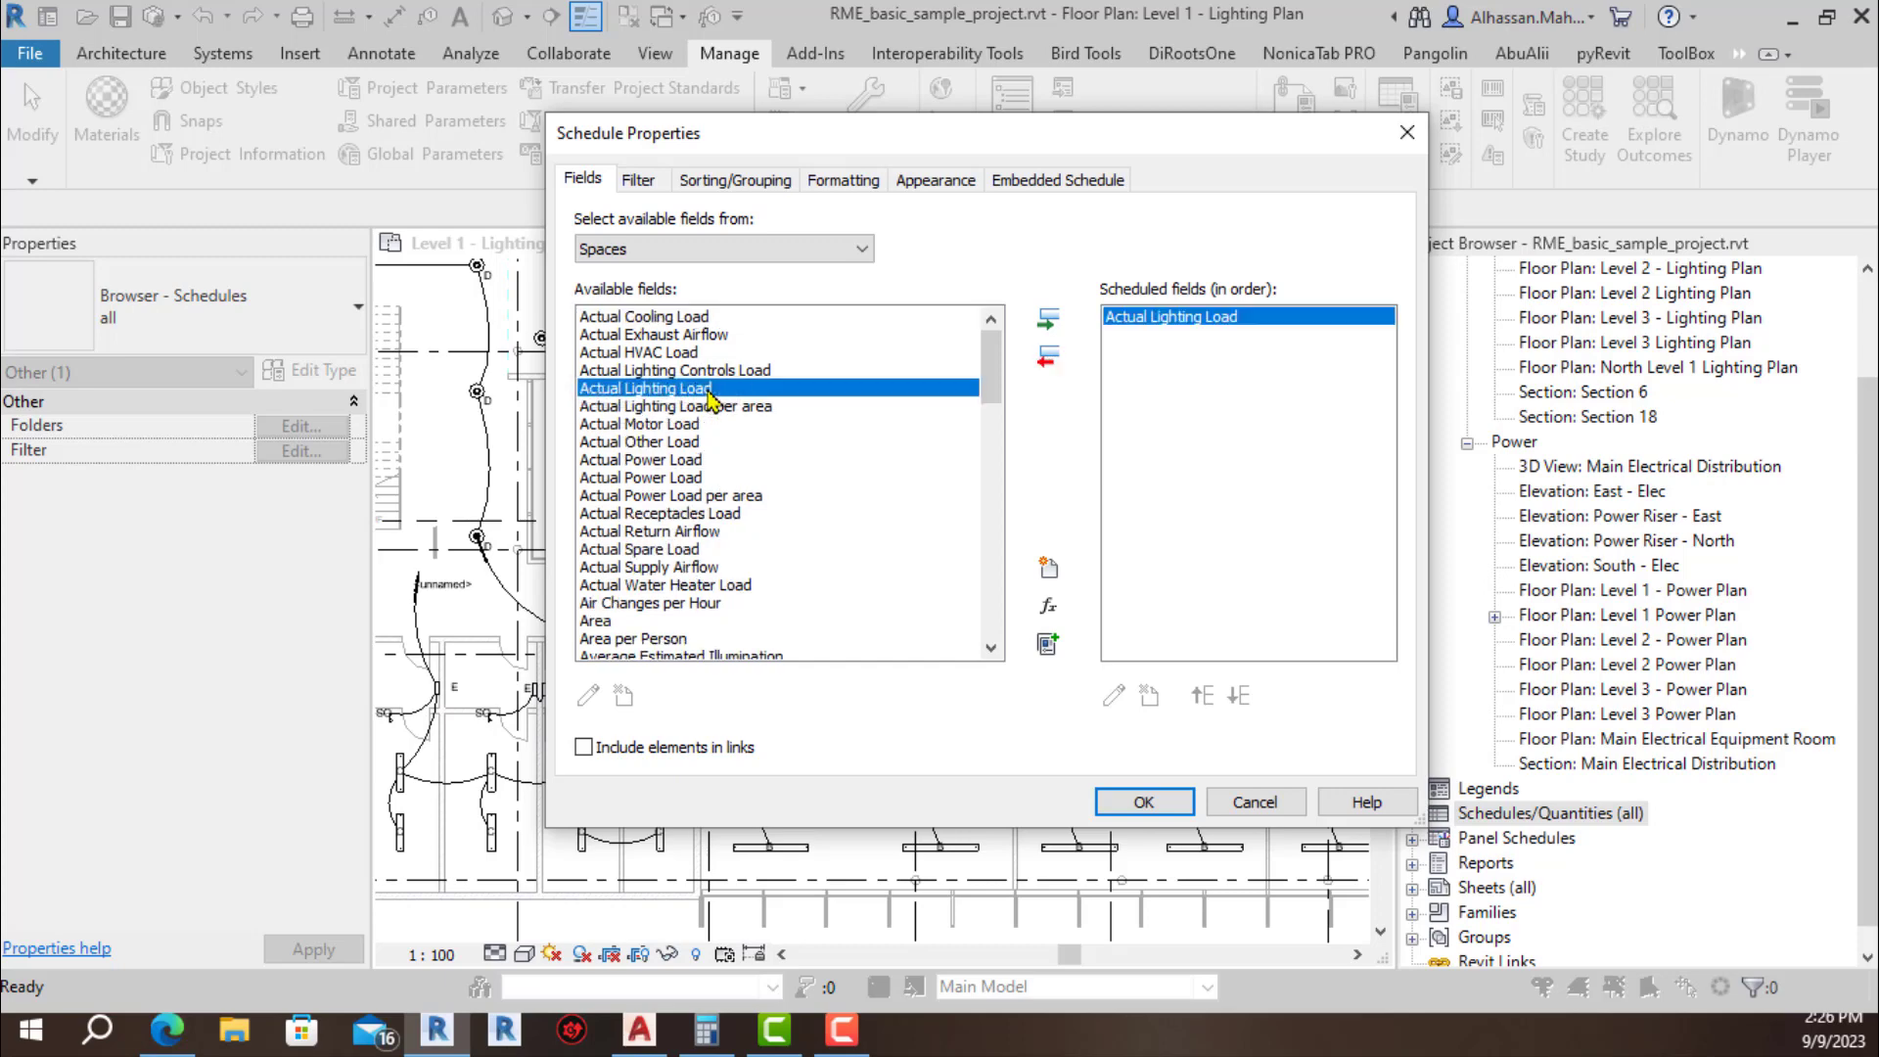
scroll(705, 445, "down", 2)
scroll(705, 445, "down", 3)
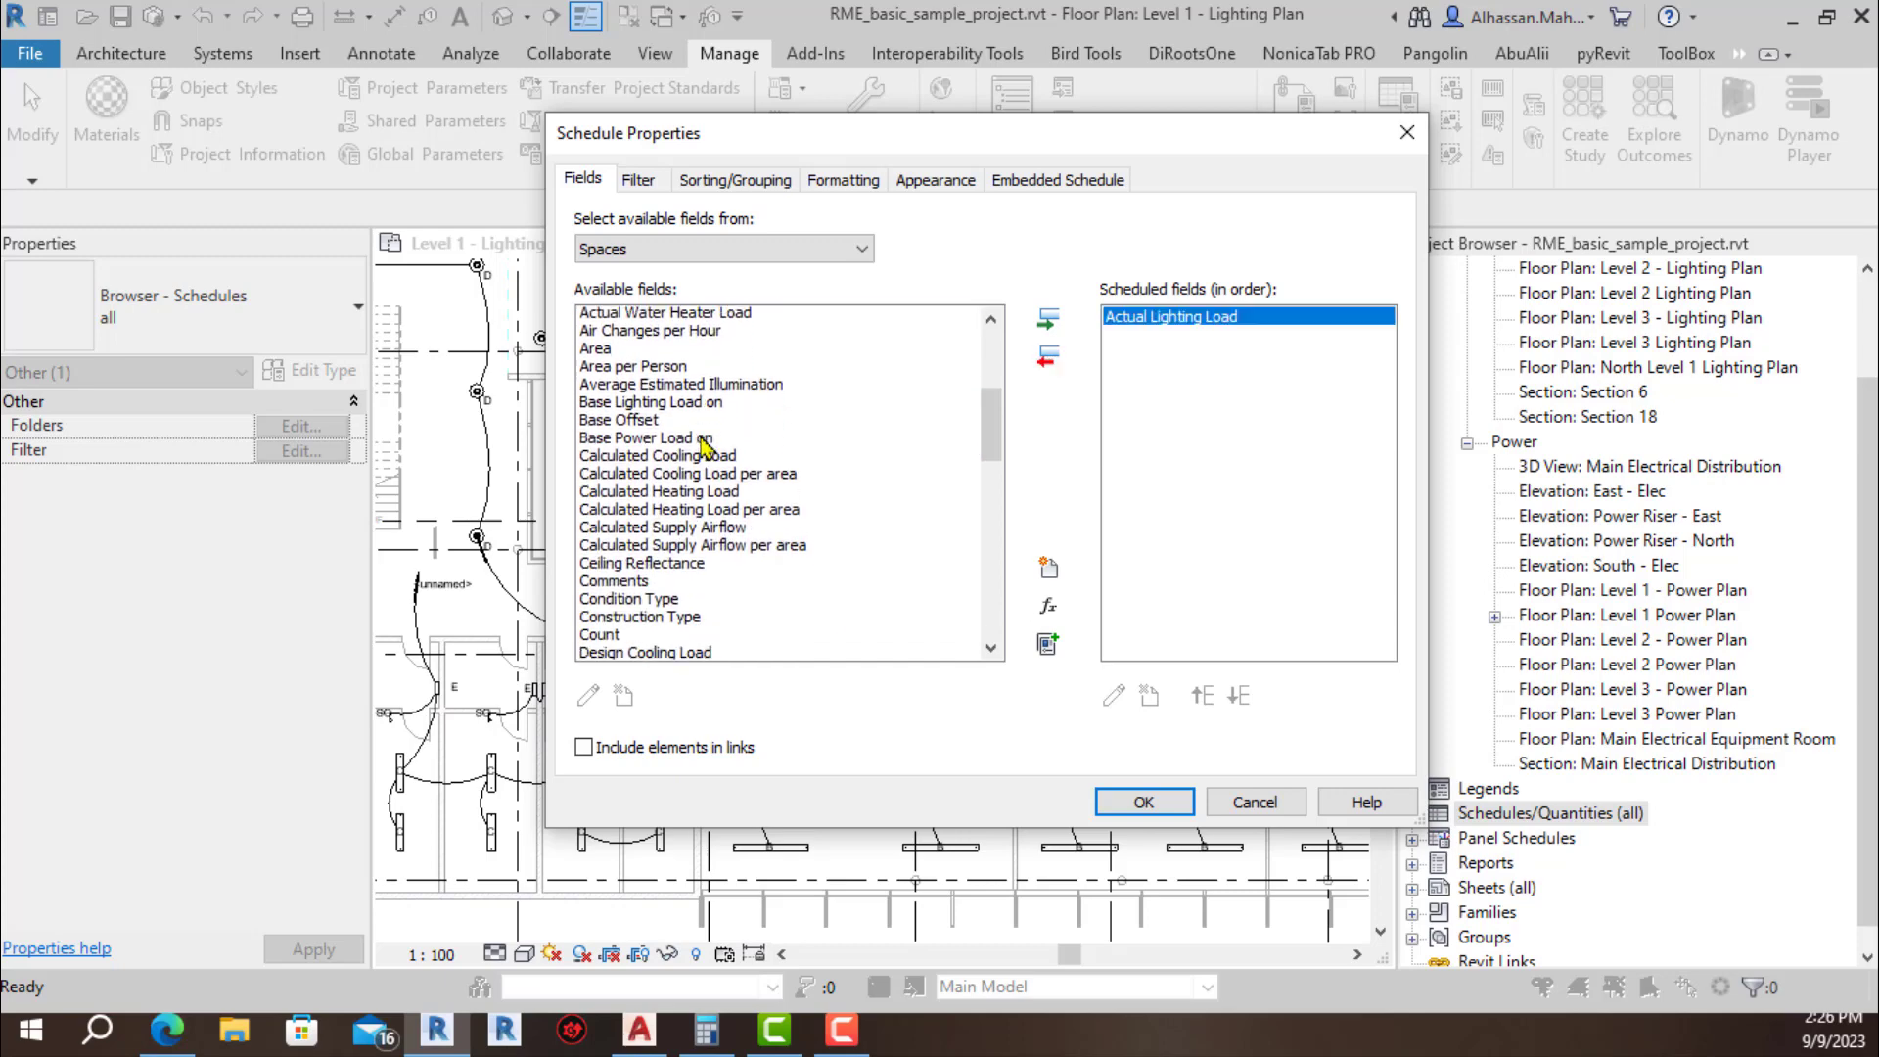
scroll(705, 446, "down", 5)
scroll(705, 446, "down", 1)
scroll(705, 445, "down", 1)
scroll(704, 446, "down", 1)
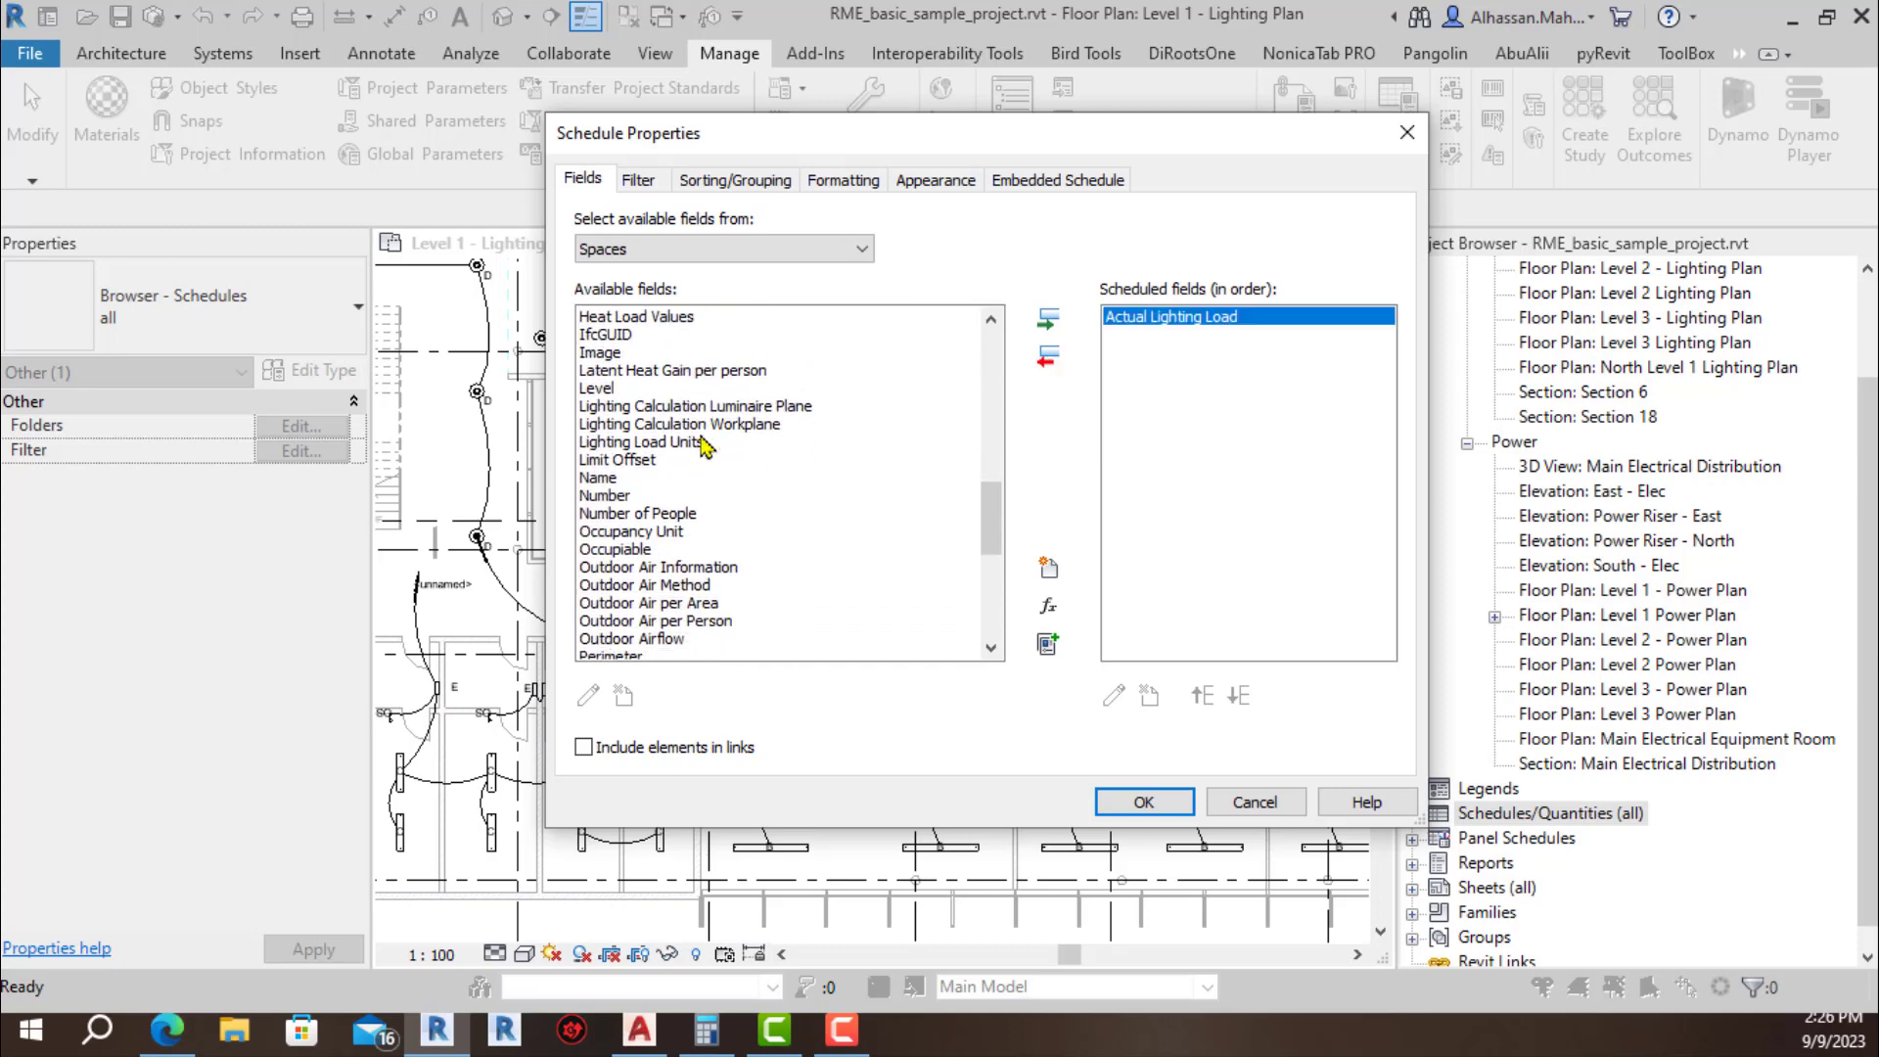
scroll(704, 445, "down", 1)
scroll(704, 446, "down", 2)
scroll(705, 445, "down", 1)
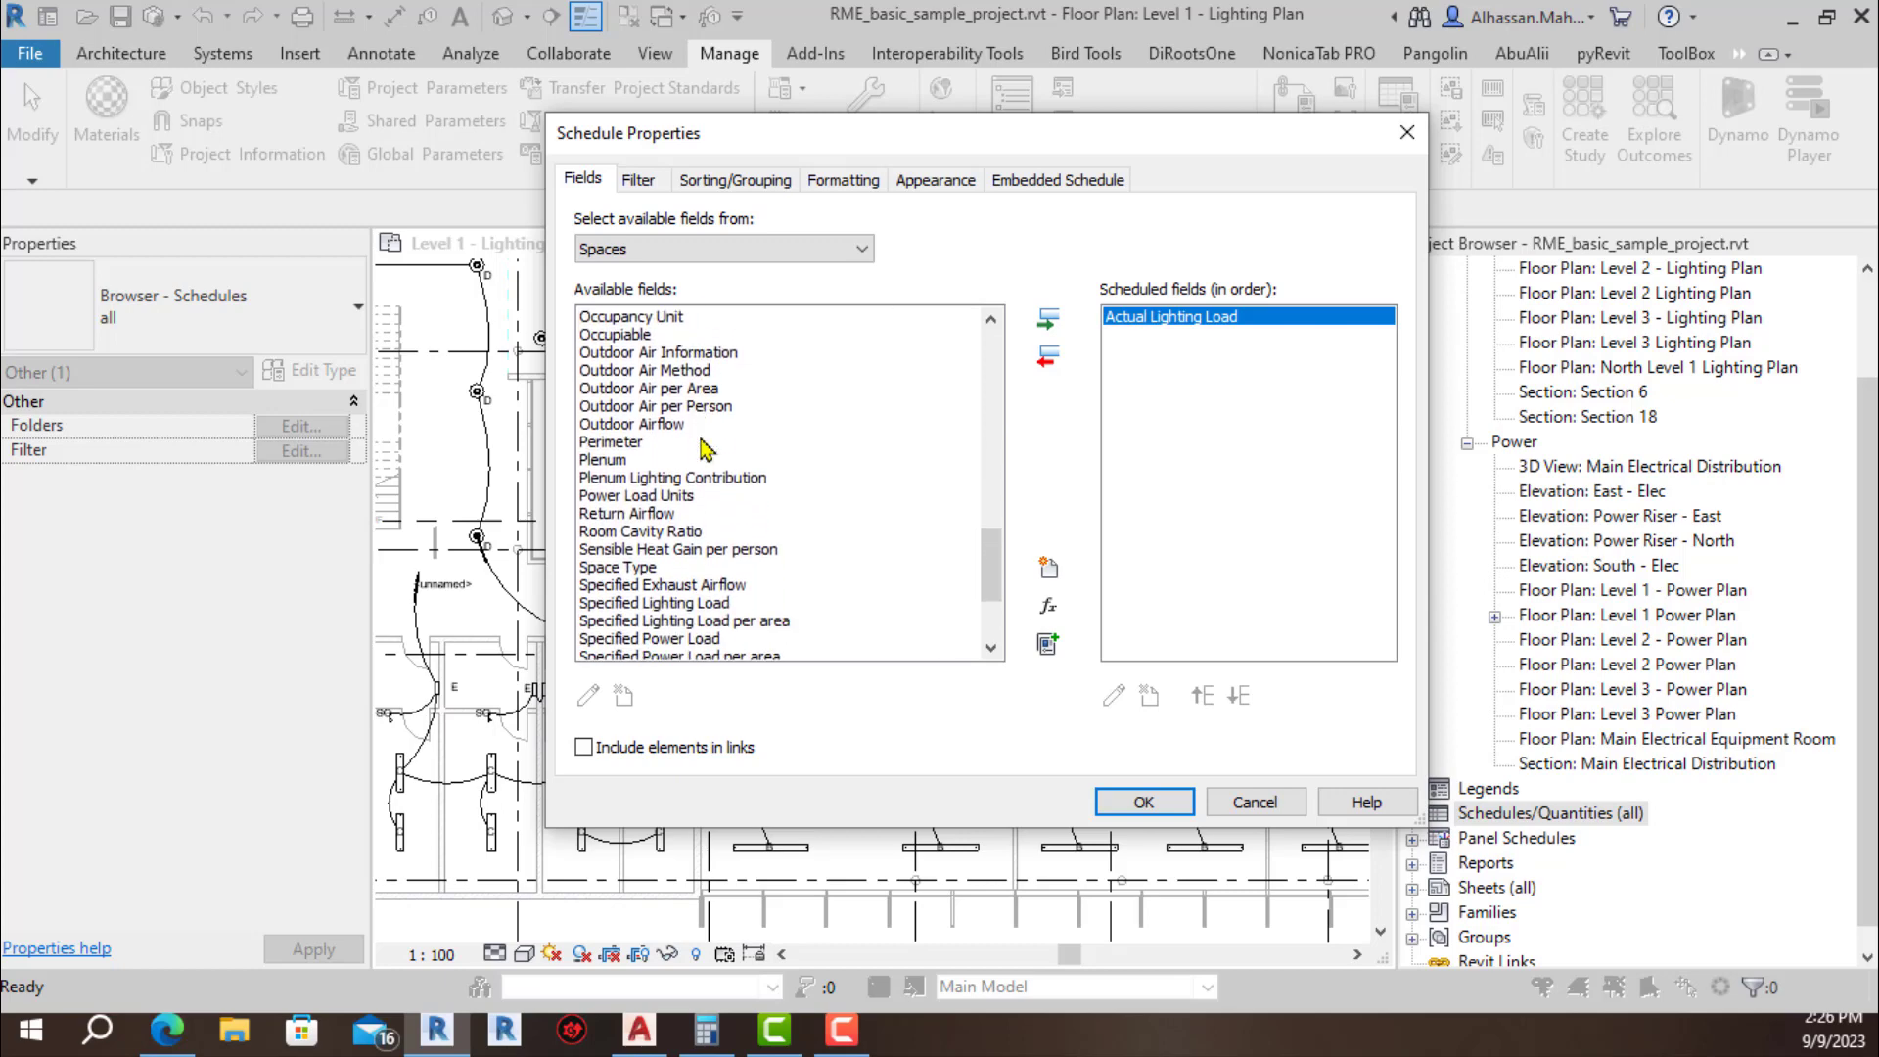
scroll(705, 480, "down", 1)
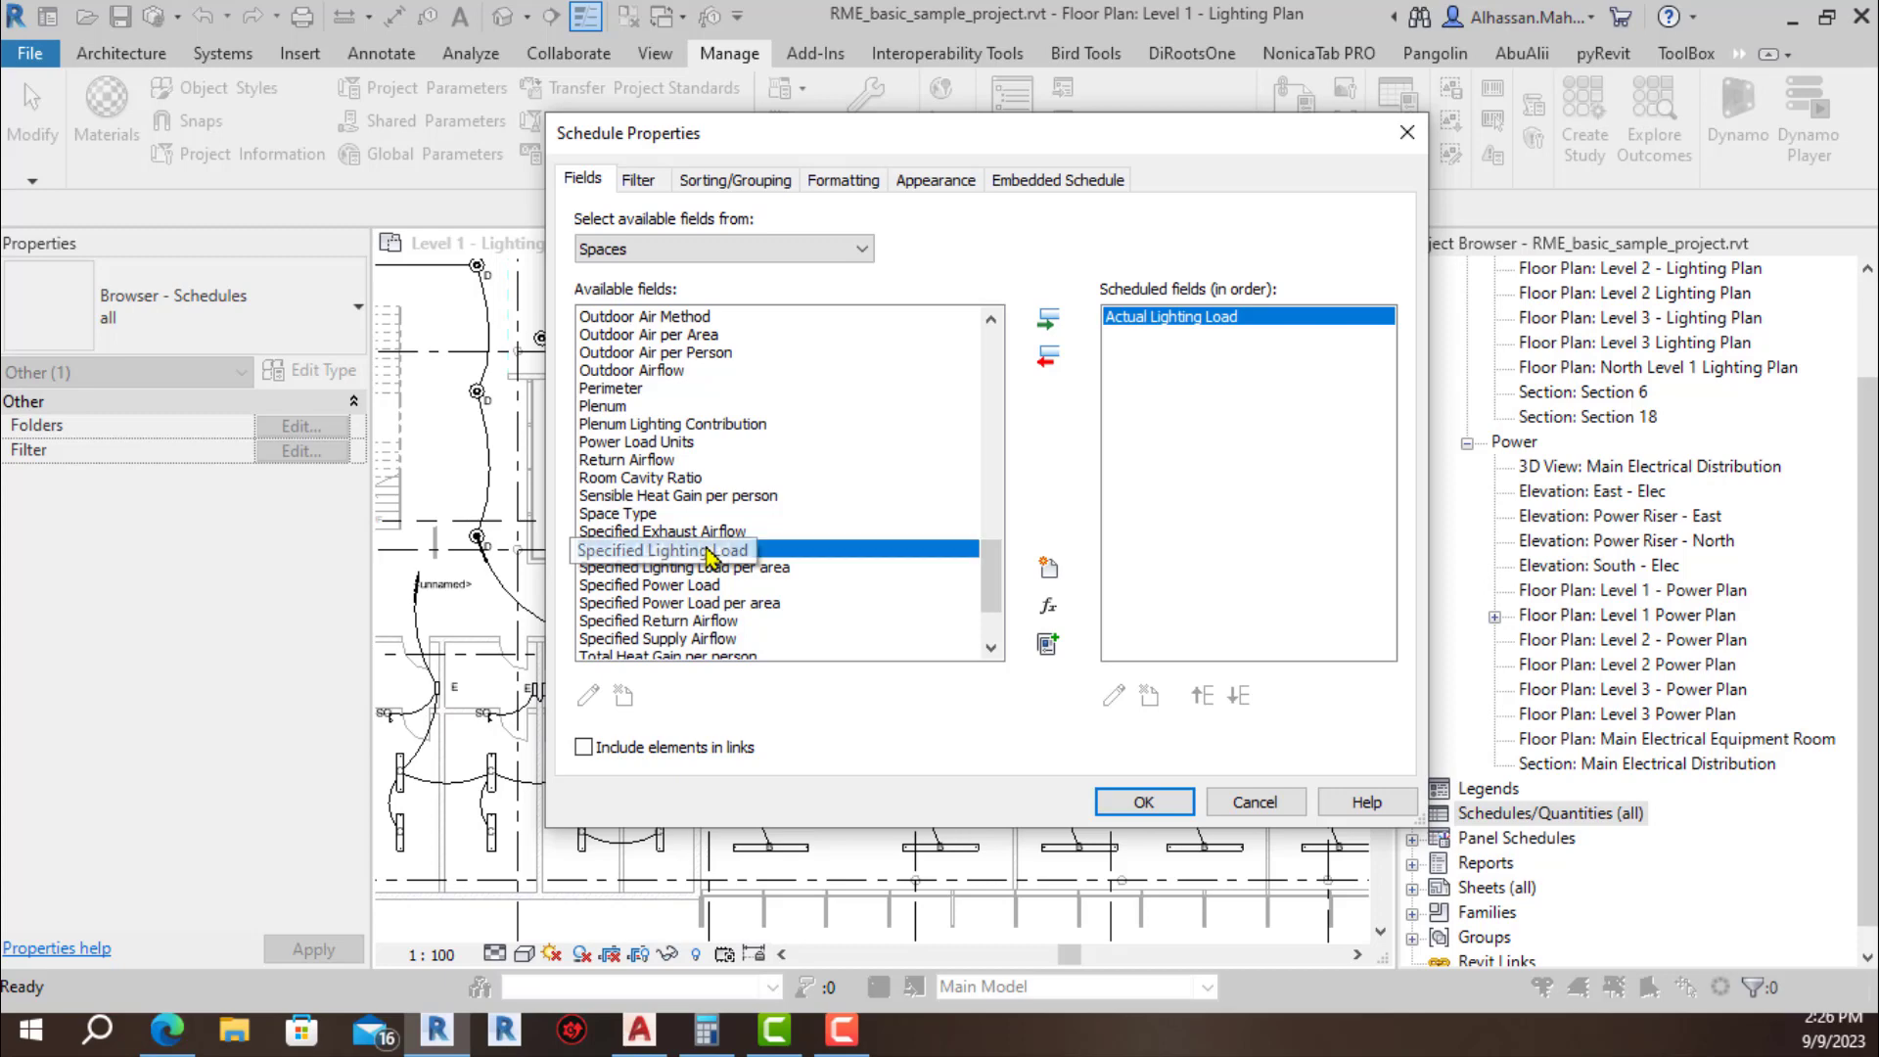
double_click(709, 553)
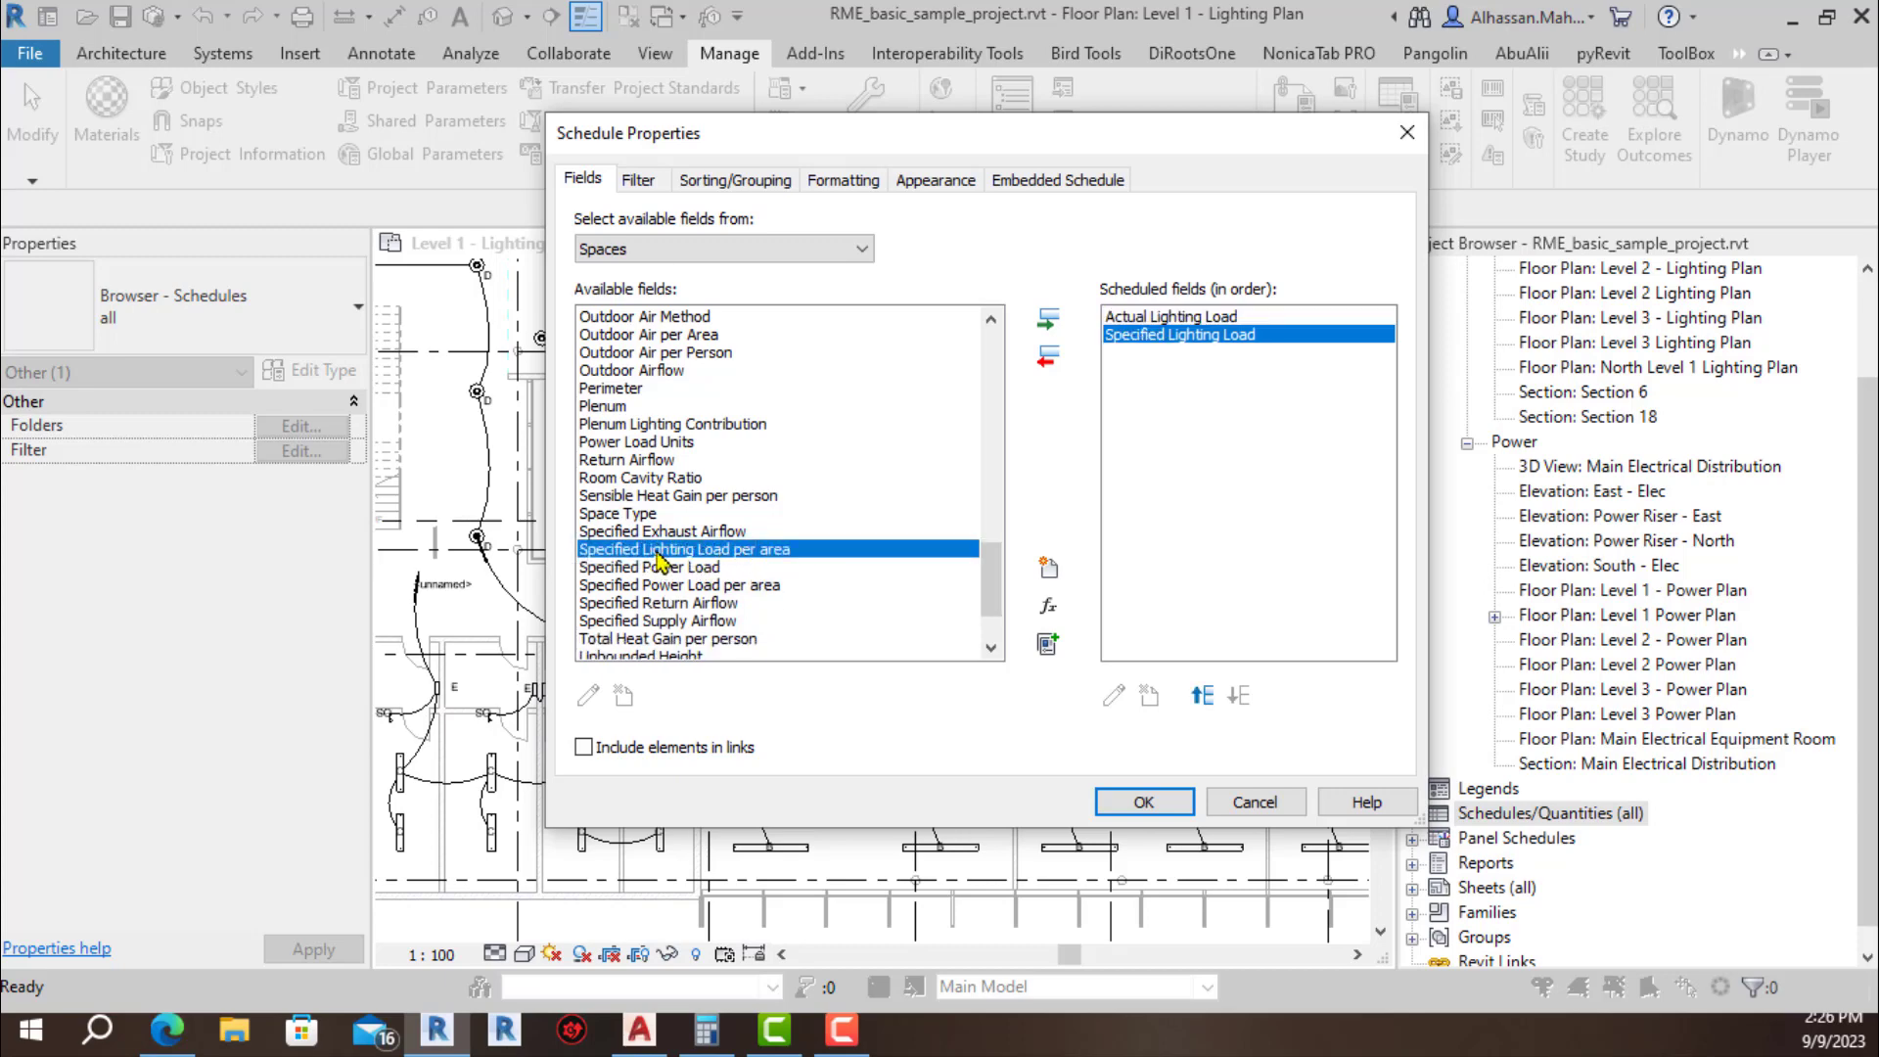
double_click(806, 558)
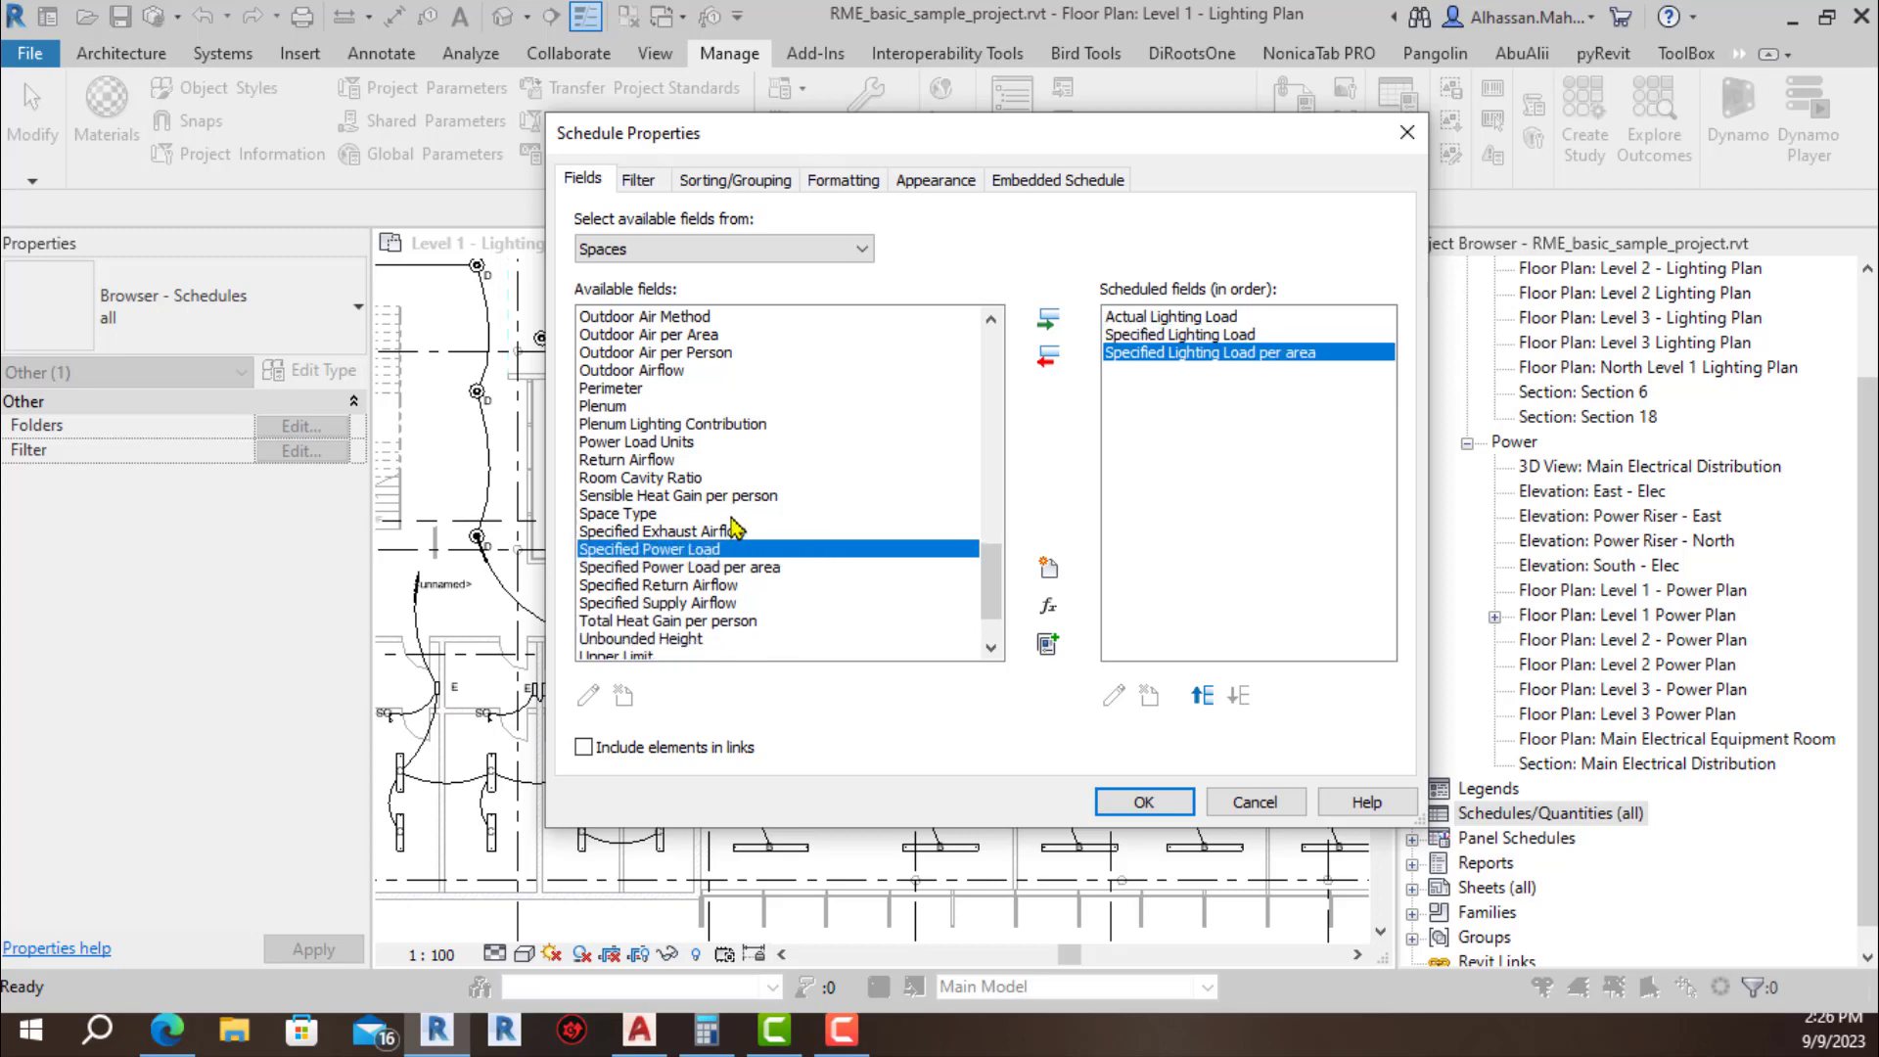
scroll(752, 499, "down", 2)
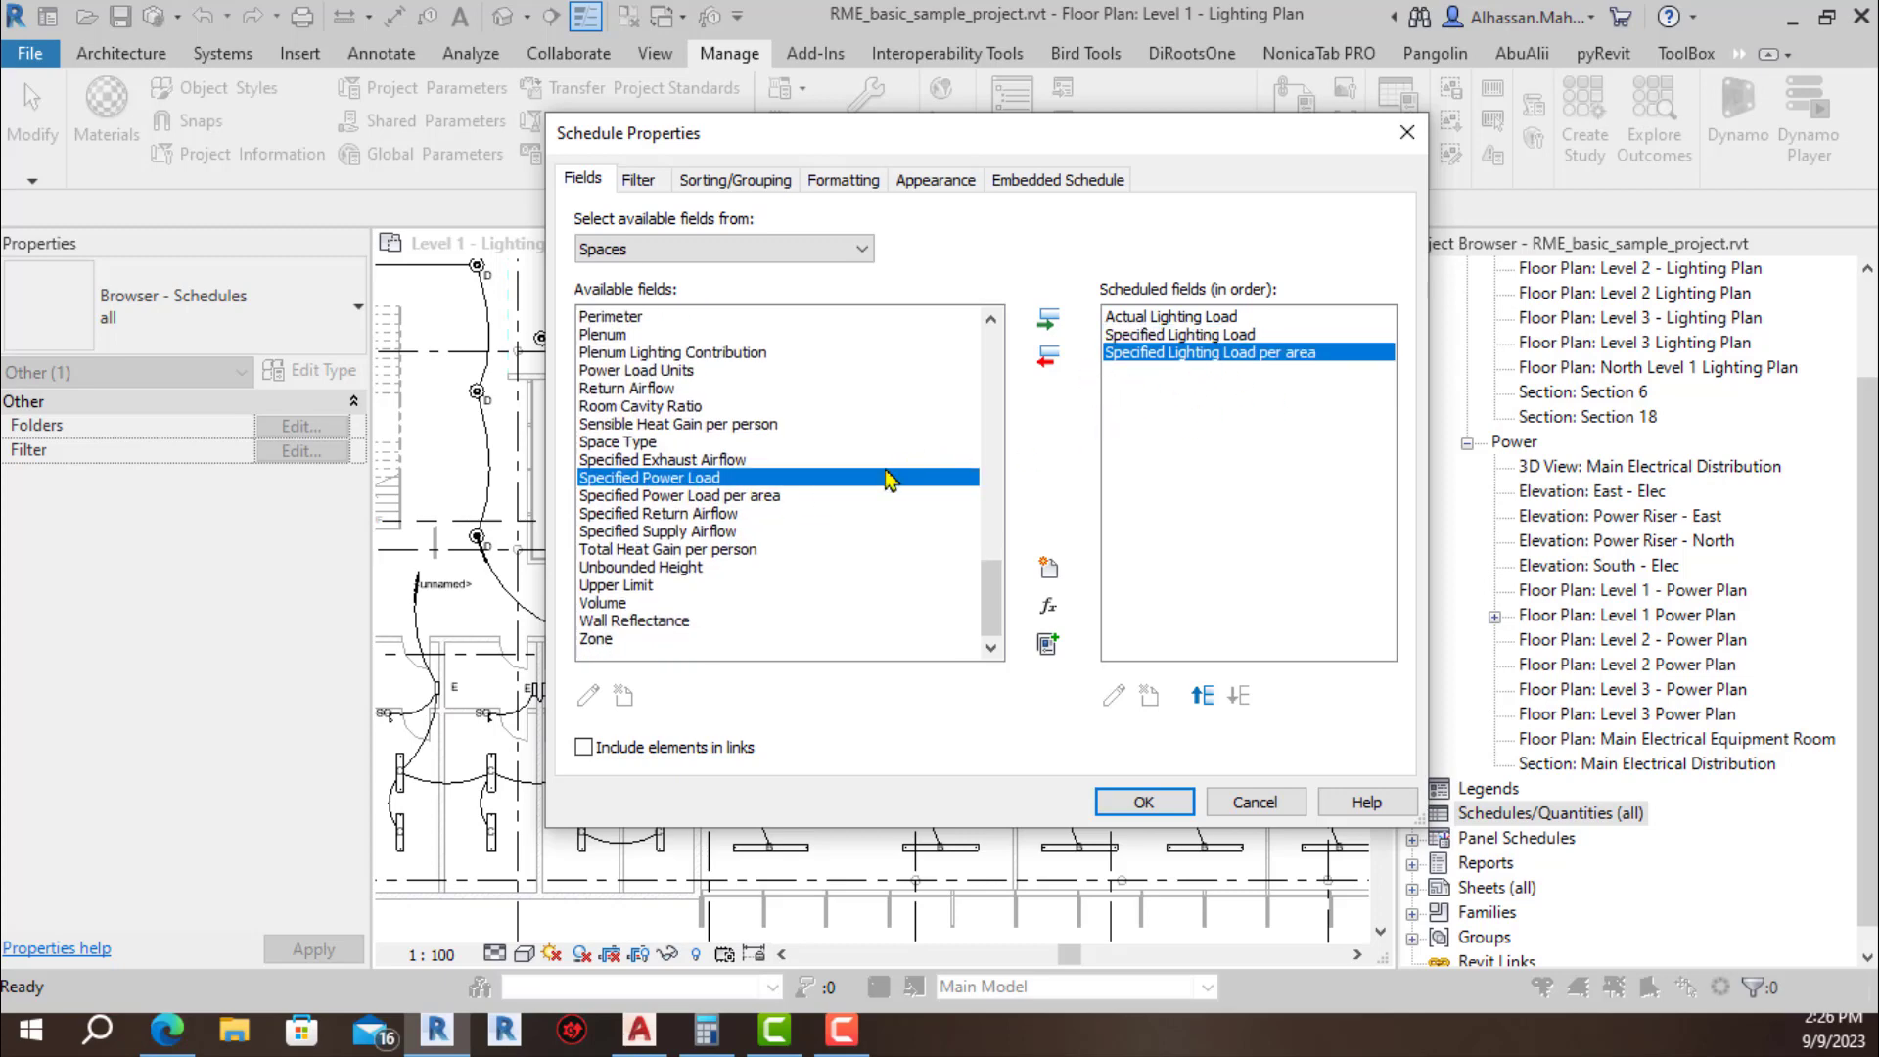
scroll(862, 489, "up", 1)
scroll(854, 489, "up", 1)
scroll(844, 489, "up", 1)
scroll(744, 441, "up", 1)
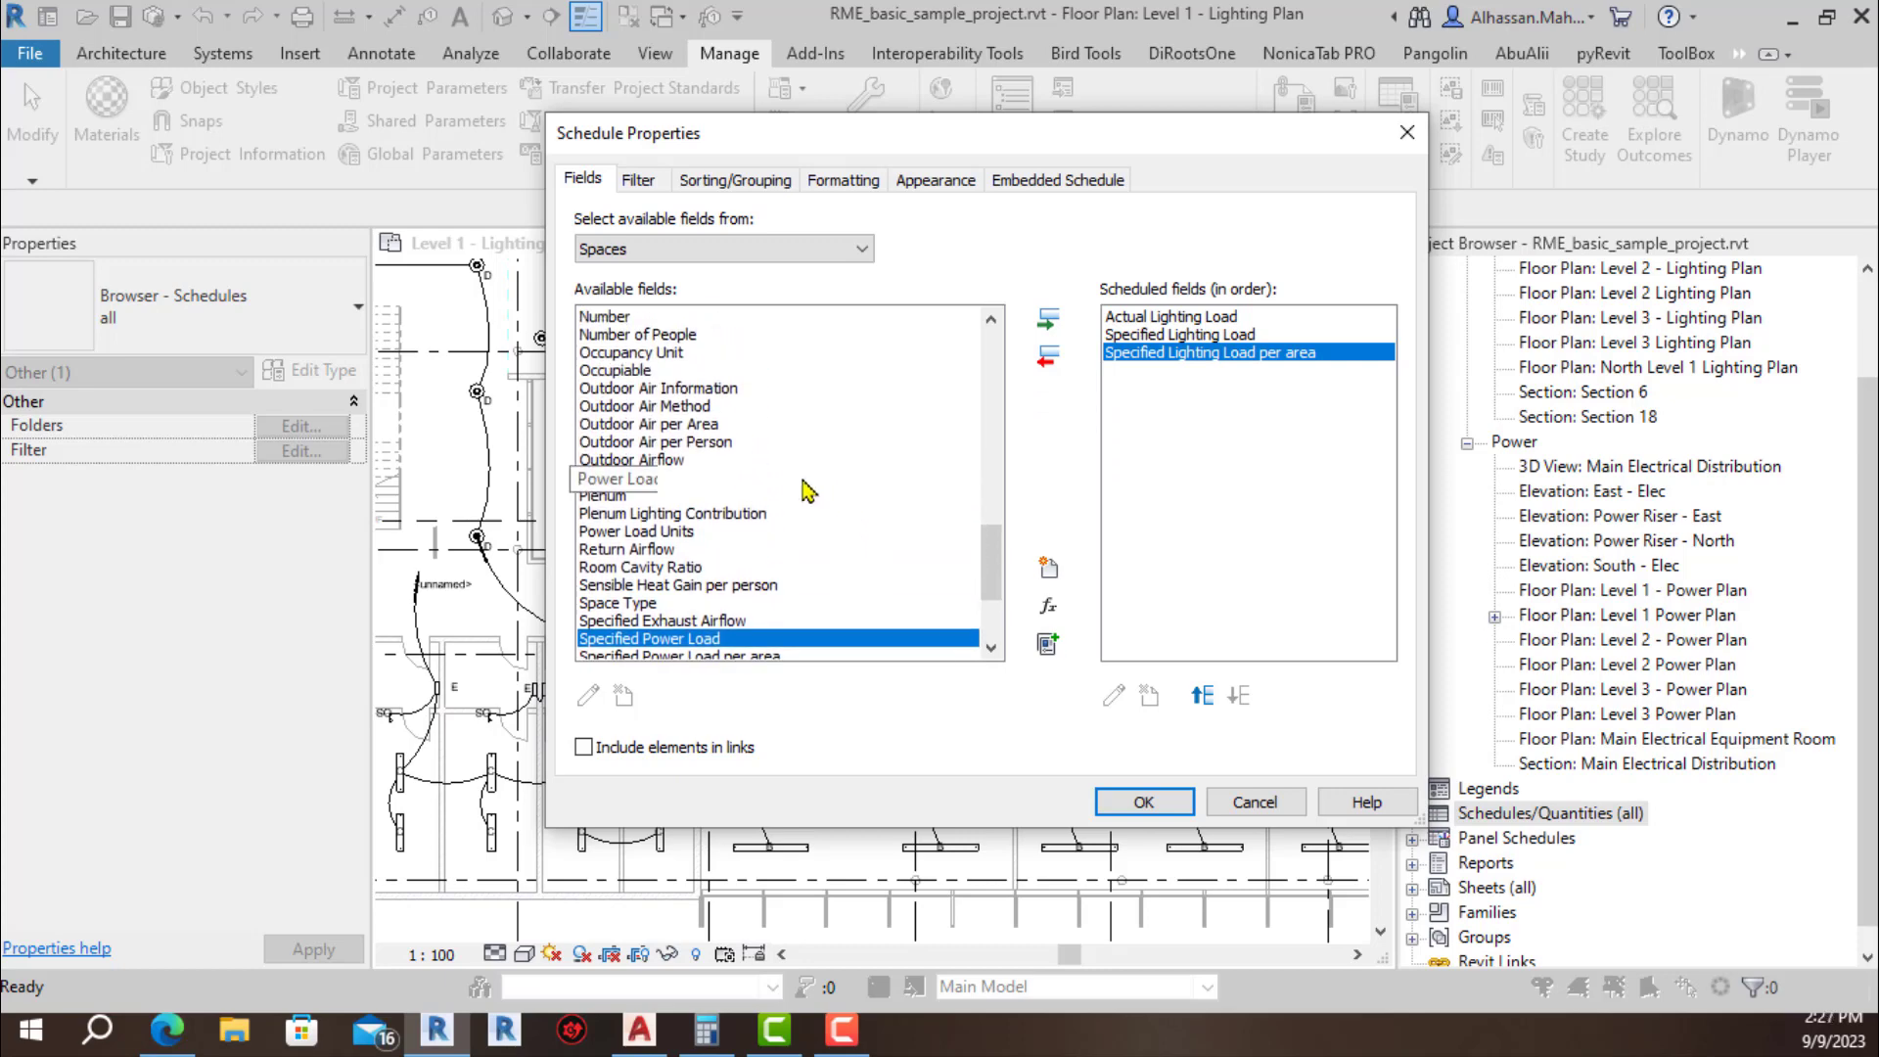
scroll(661, 392, "up", 1)
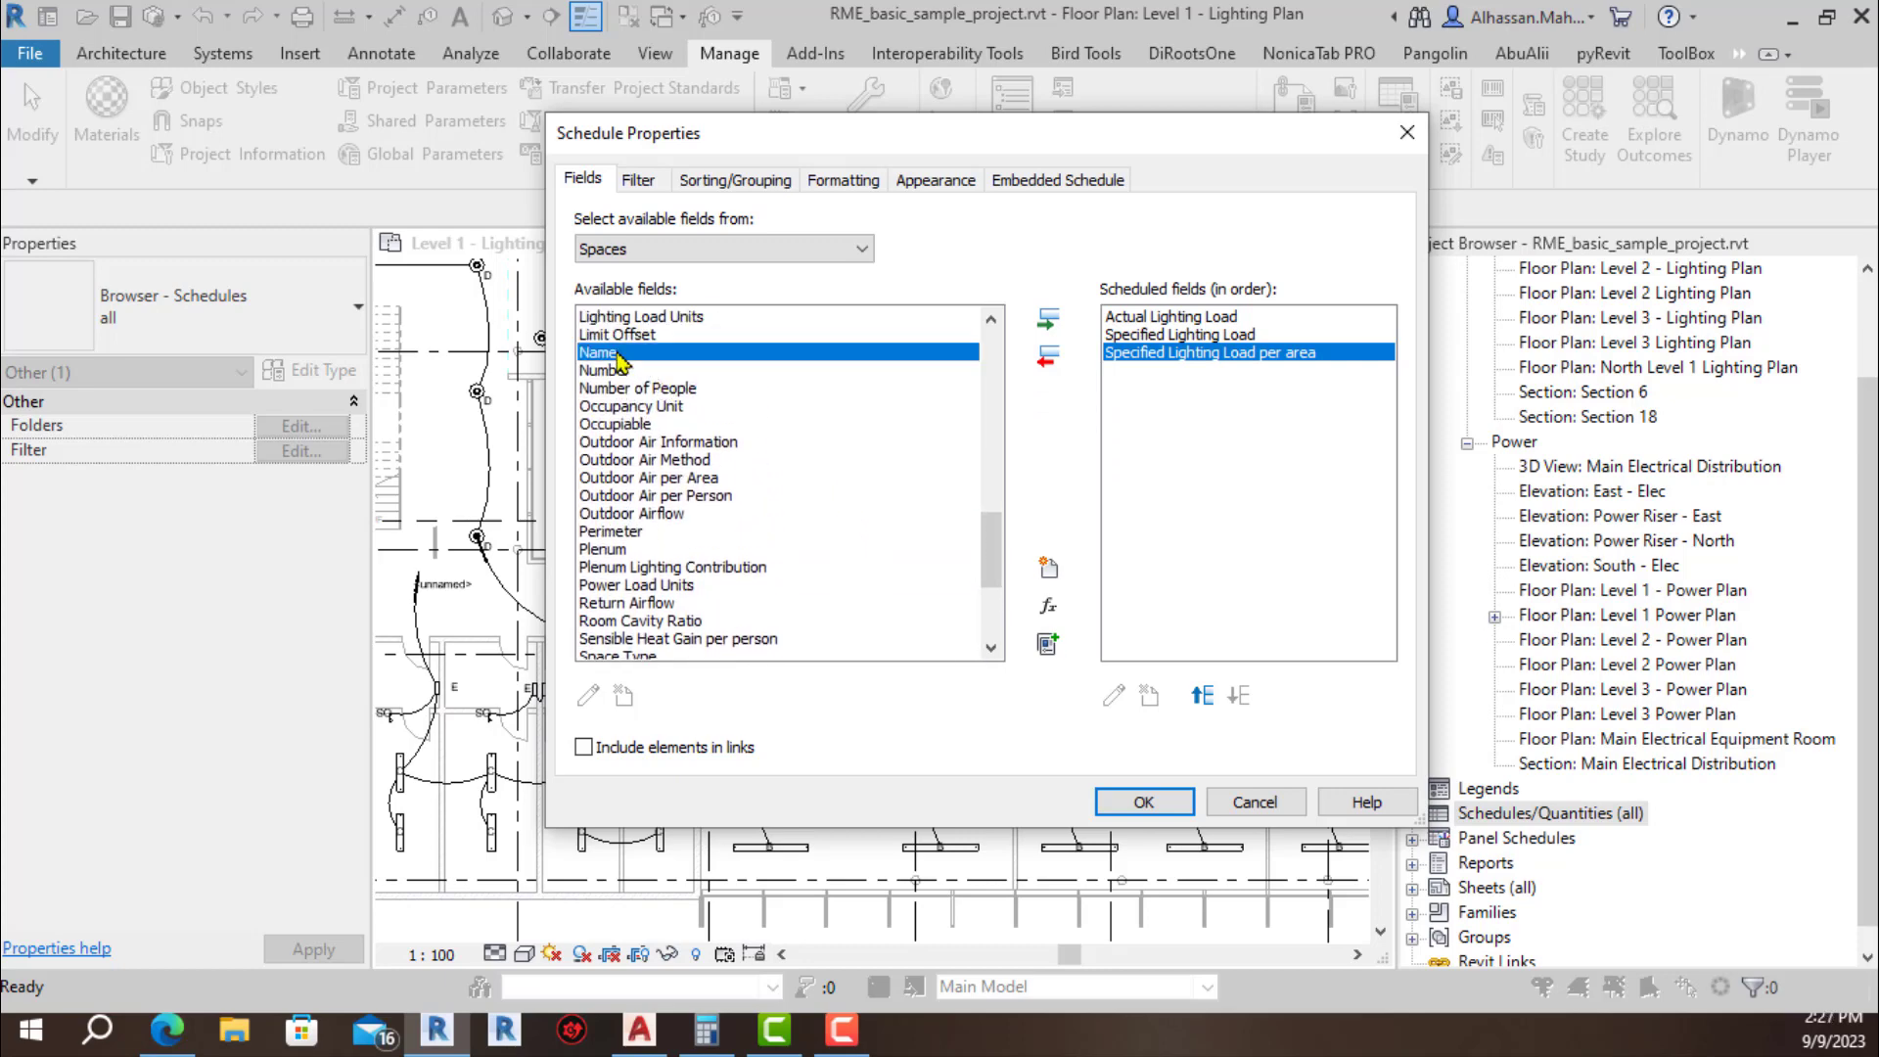
Step: Add the Name and Area fields to the schedule
double_click(618, 354)
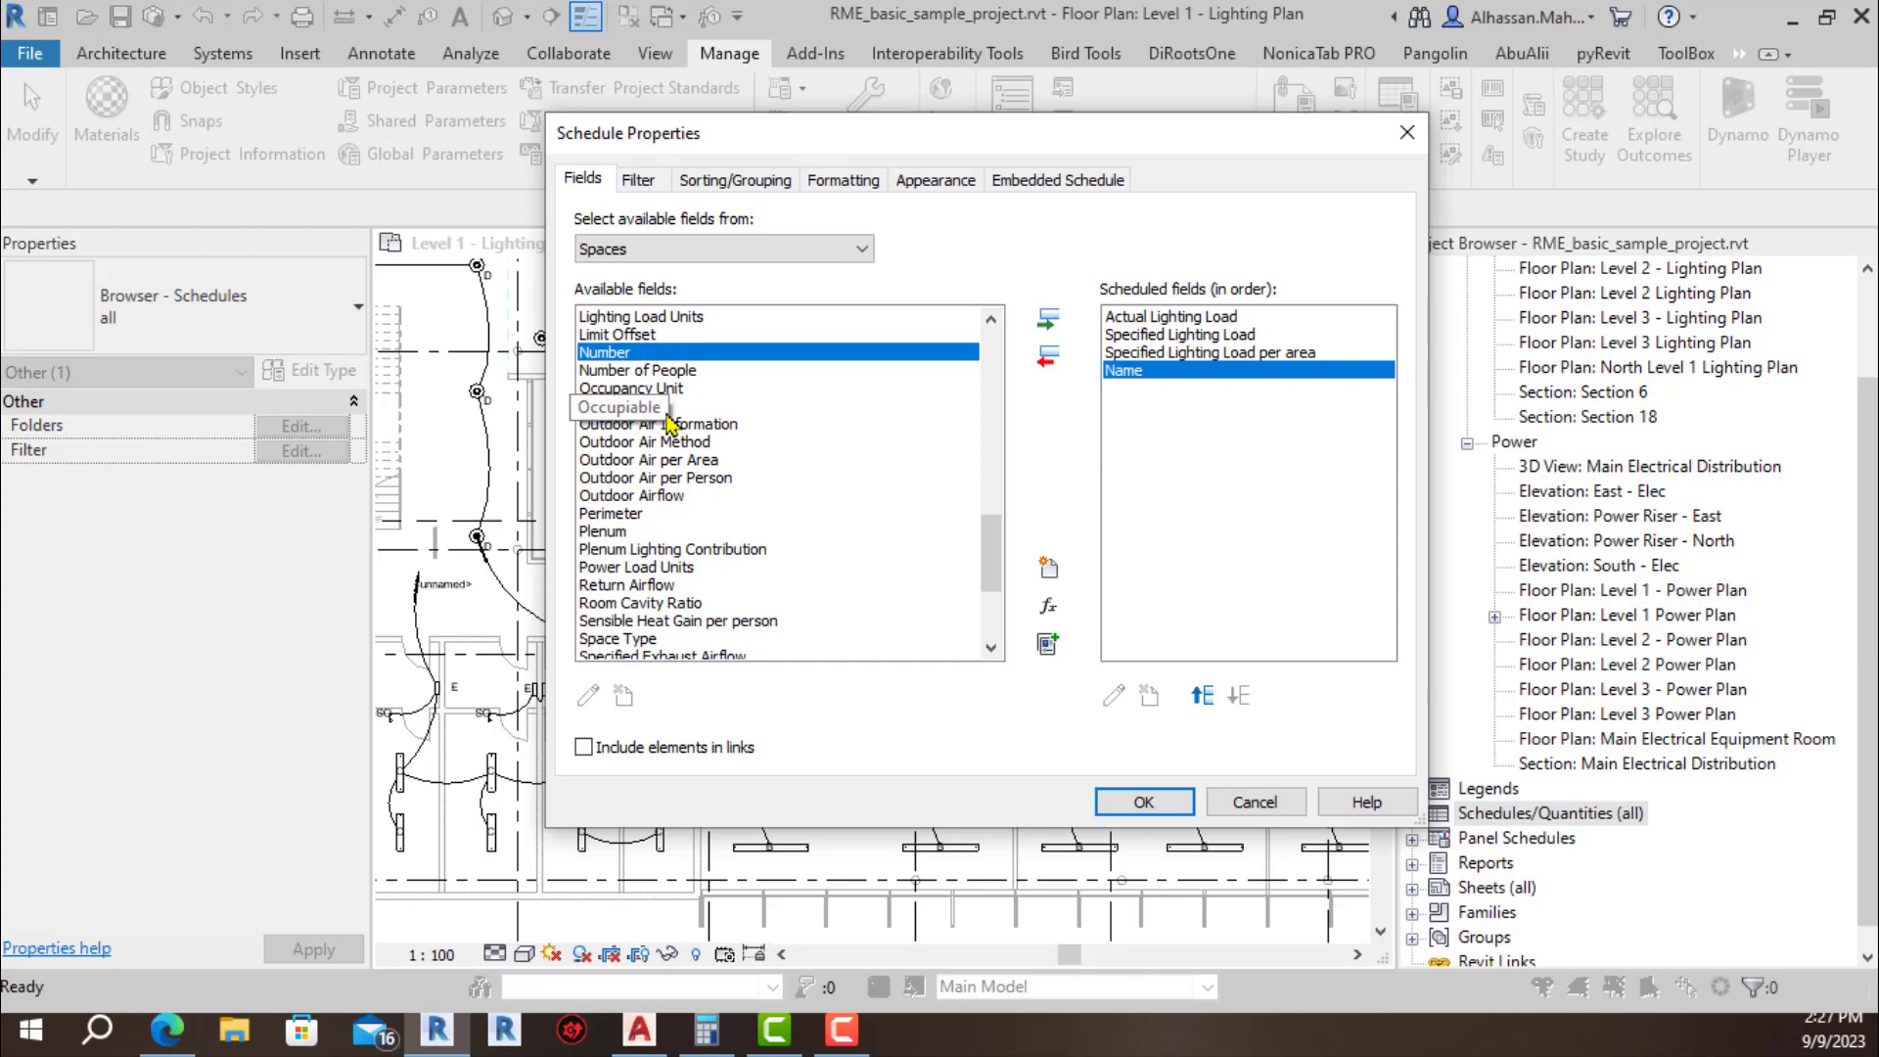
scroll(668, 417, "up", 2)
left_click(668, 410)
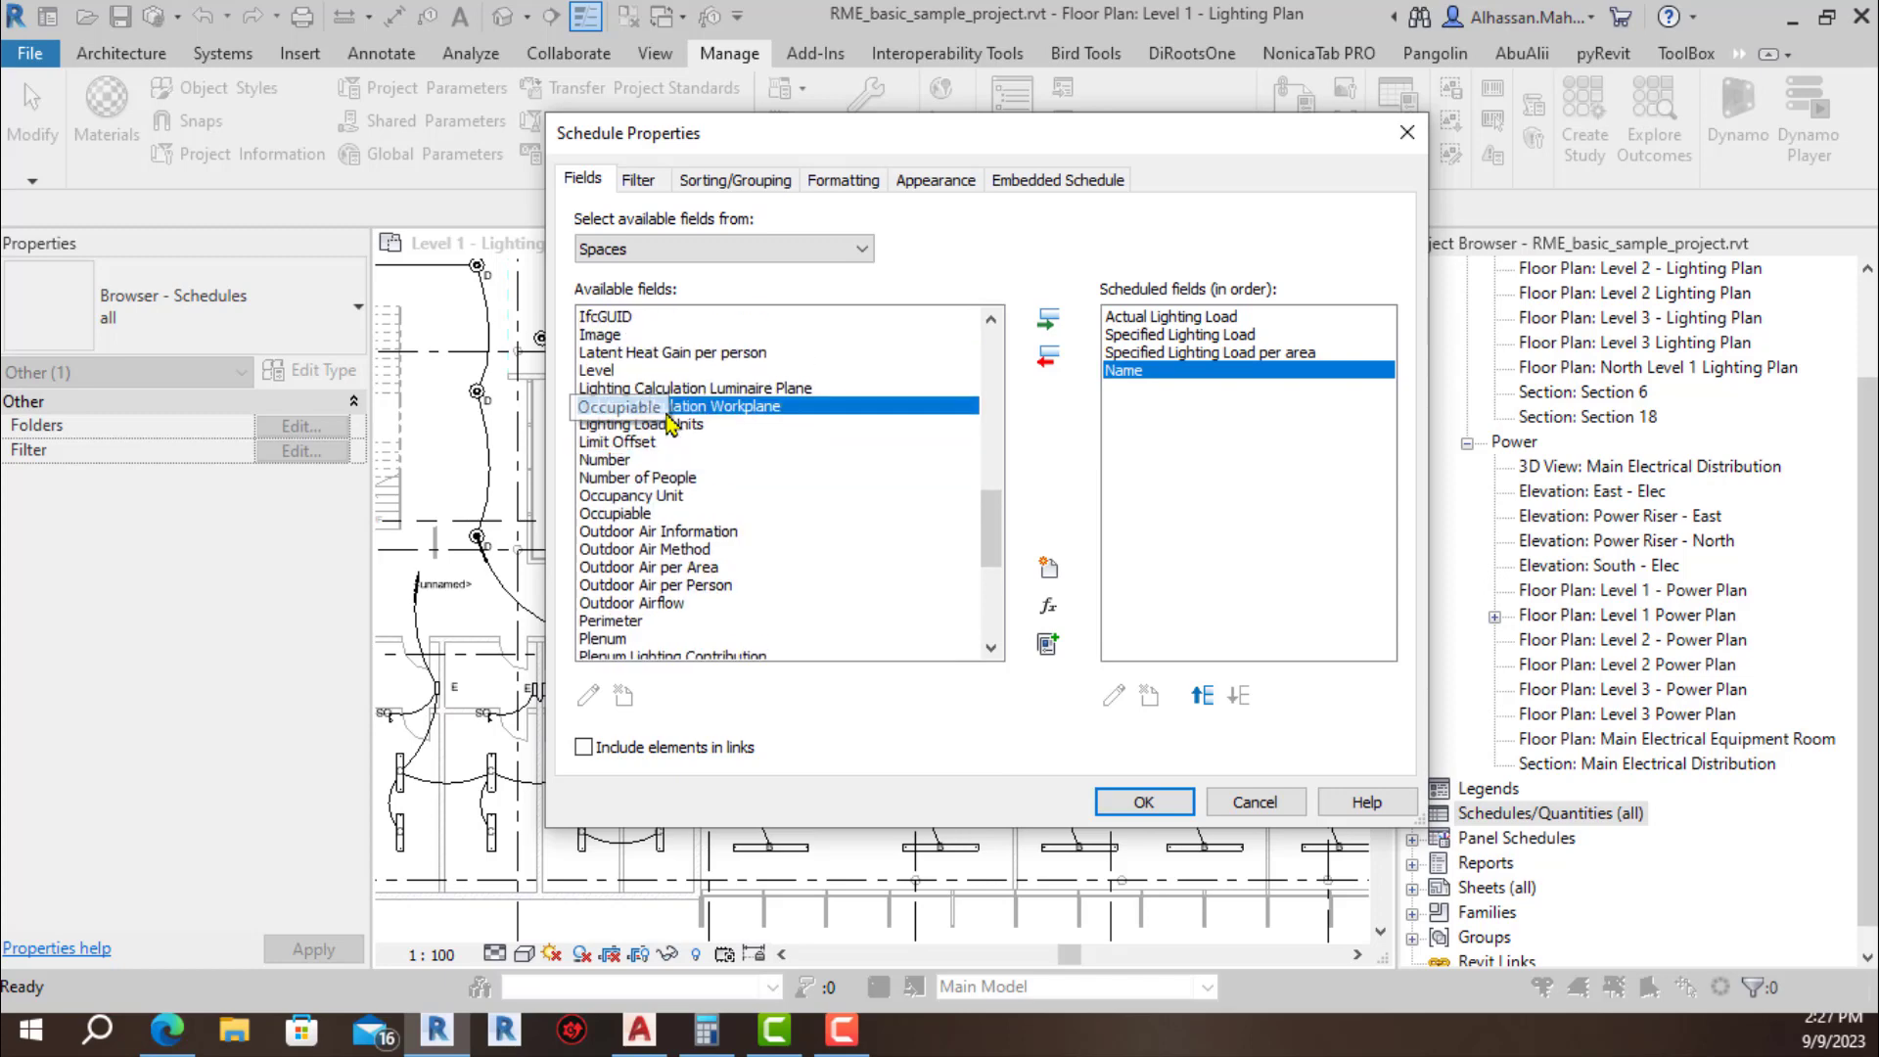
scroll(669, 417, "up", 12)
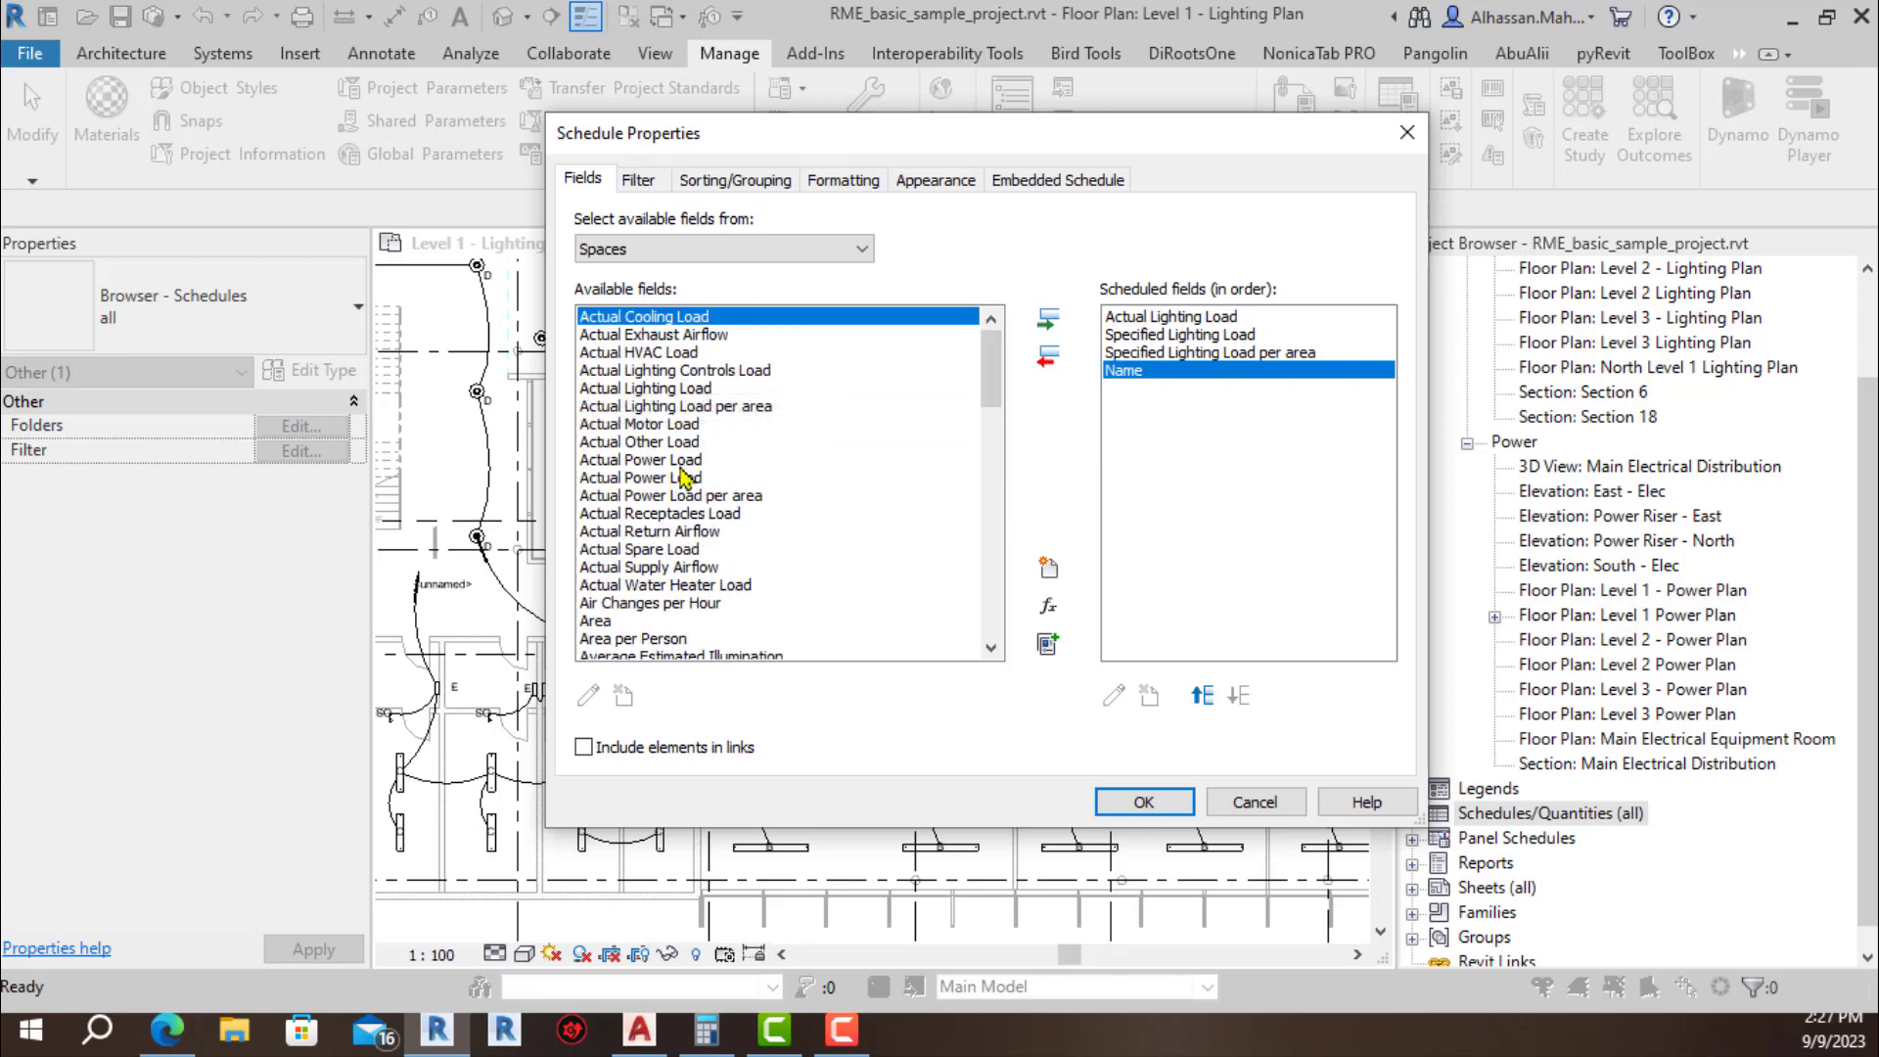
double_click(637, 621)
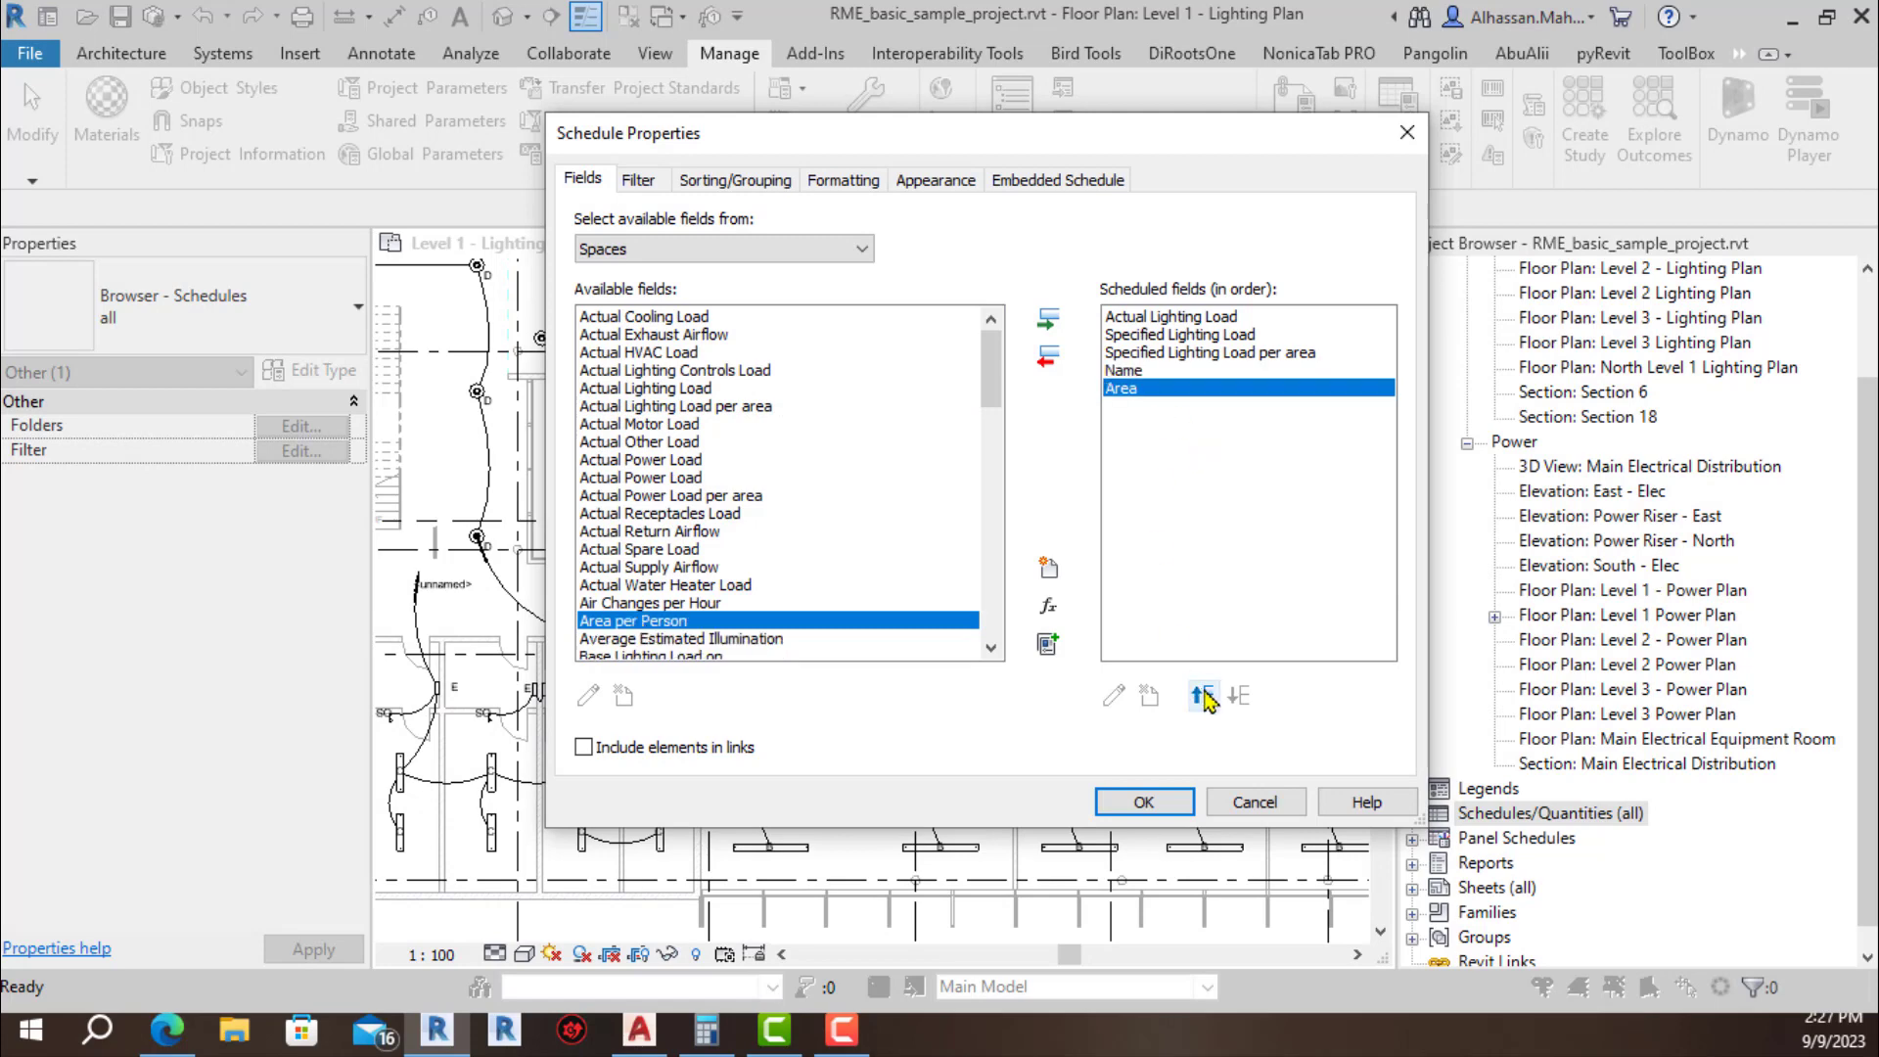
Step: Reorder the fields so Name is first and Area second, and apply
left_click(1206, 695)
left_click(1206, 695)
left_click(1212, 696)
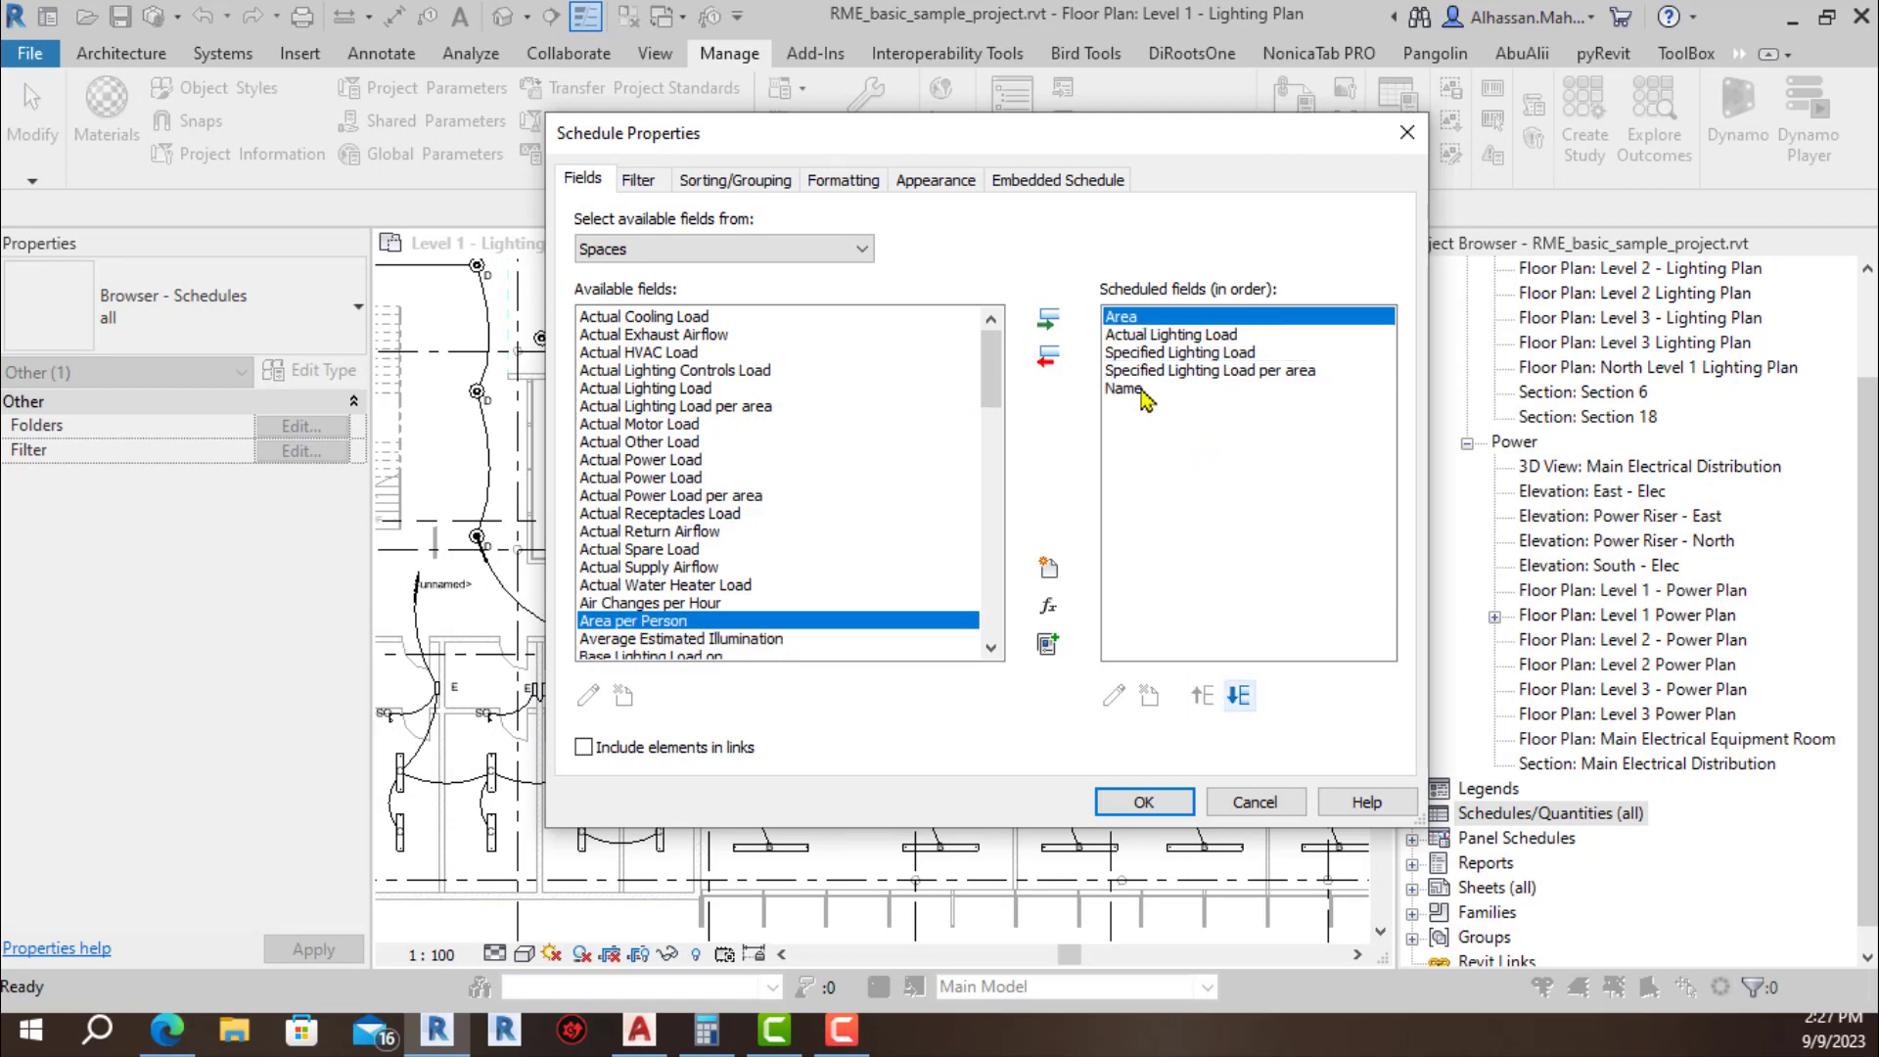
left_click(1145, 388)
left_click(1213, 697)
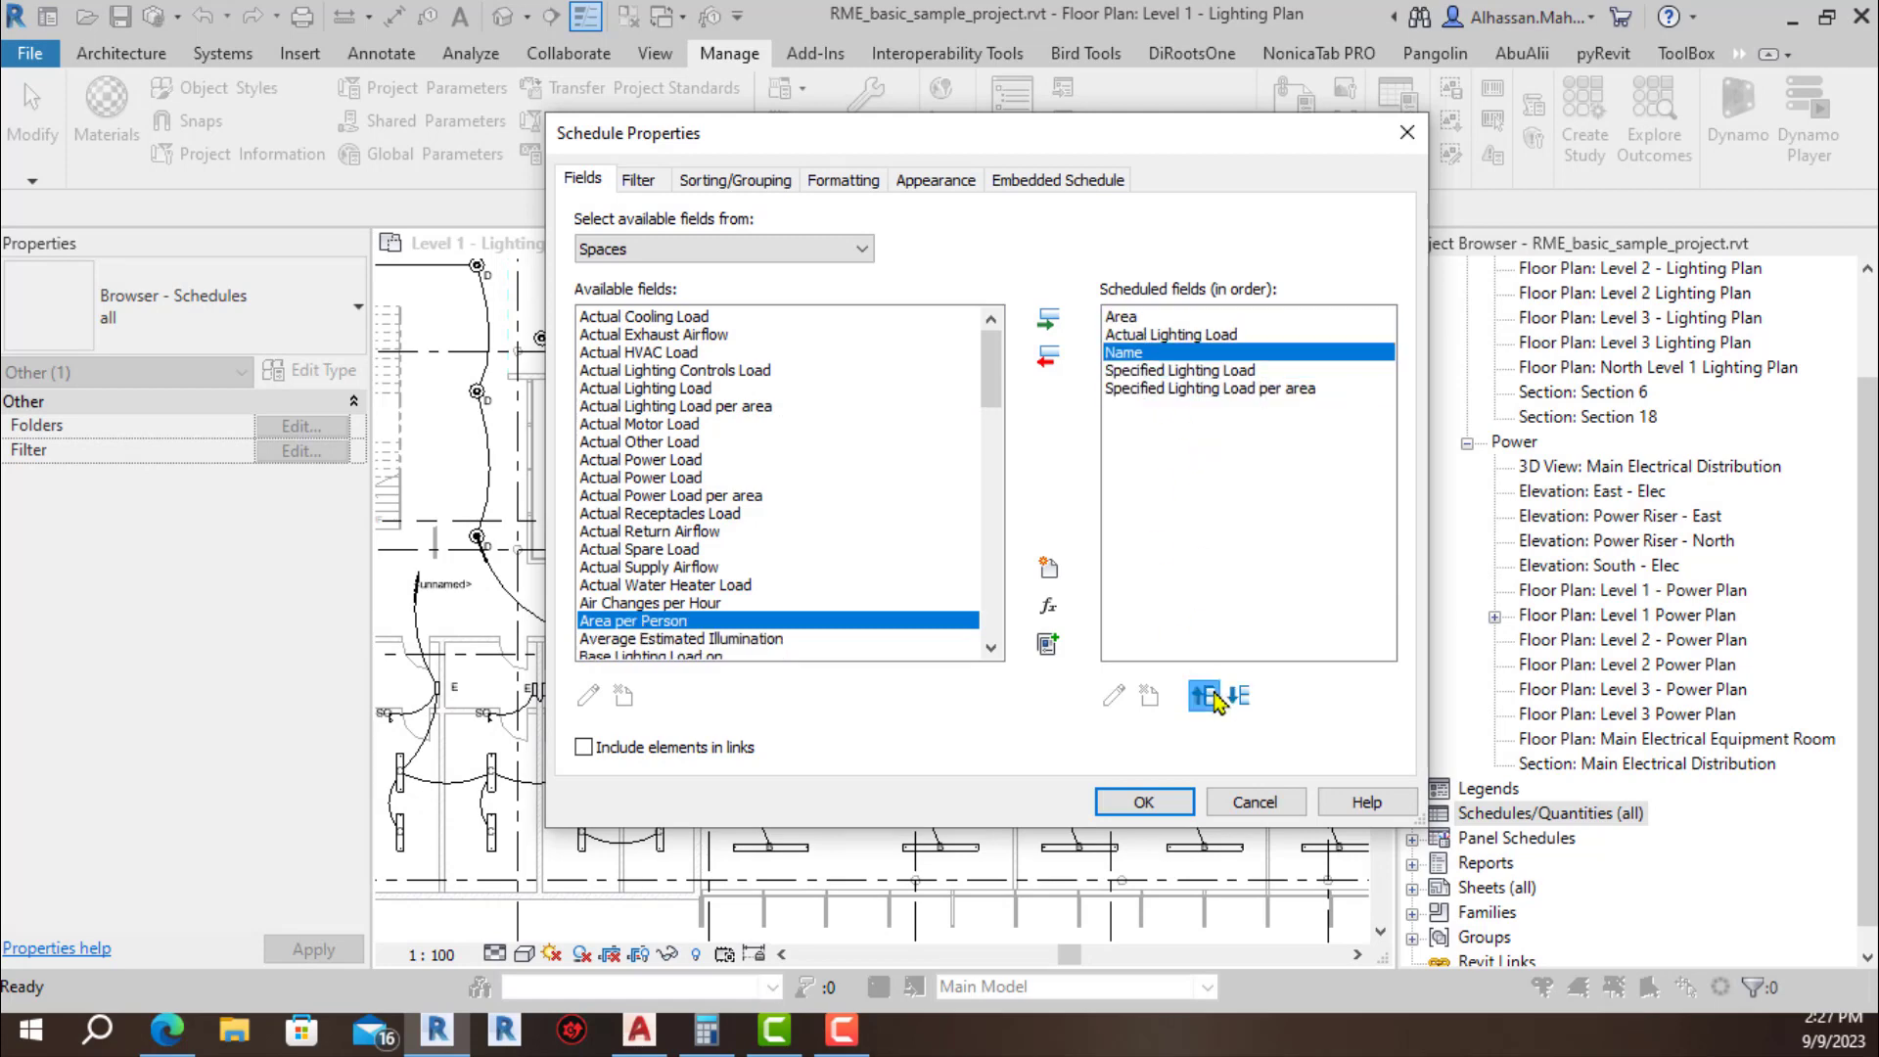
left_click(1212, 696)
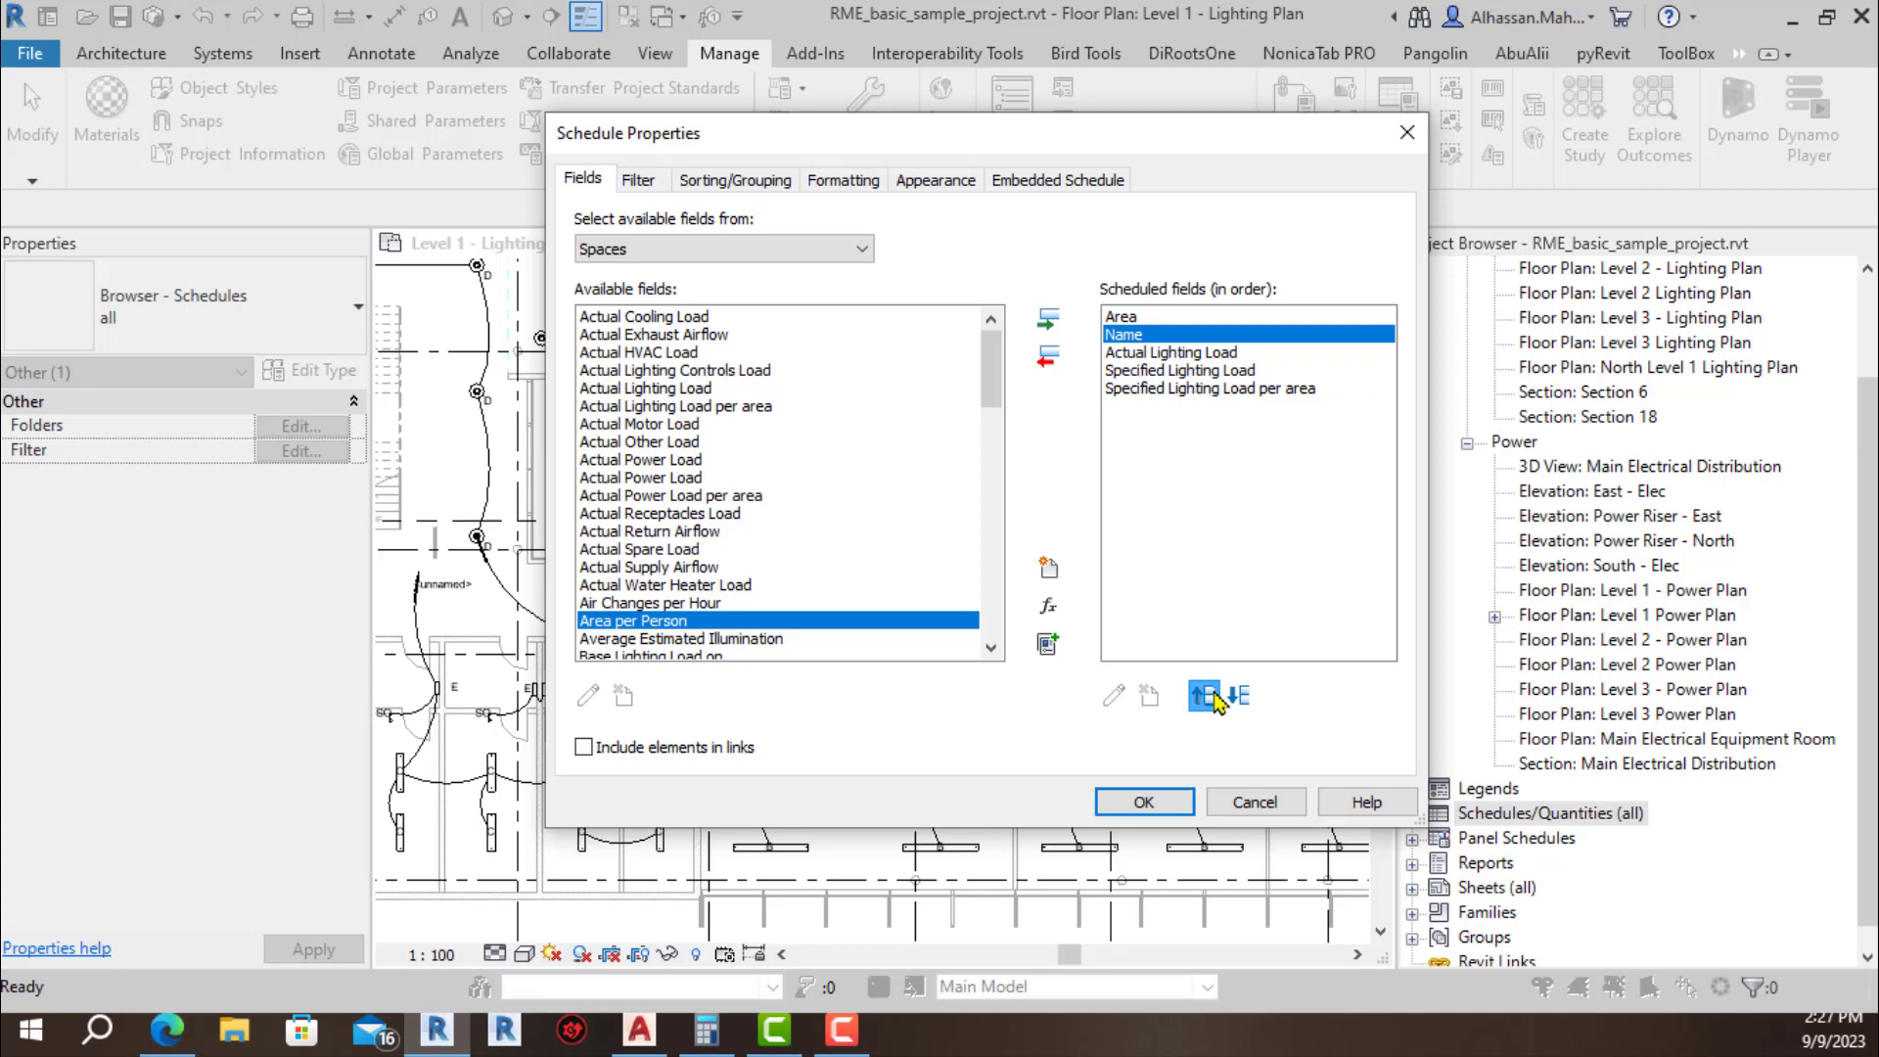
left_click(1153, 803)
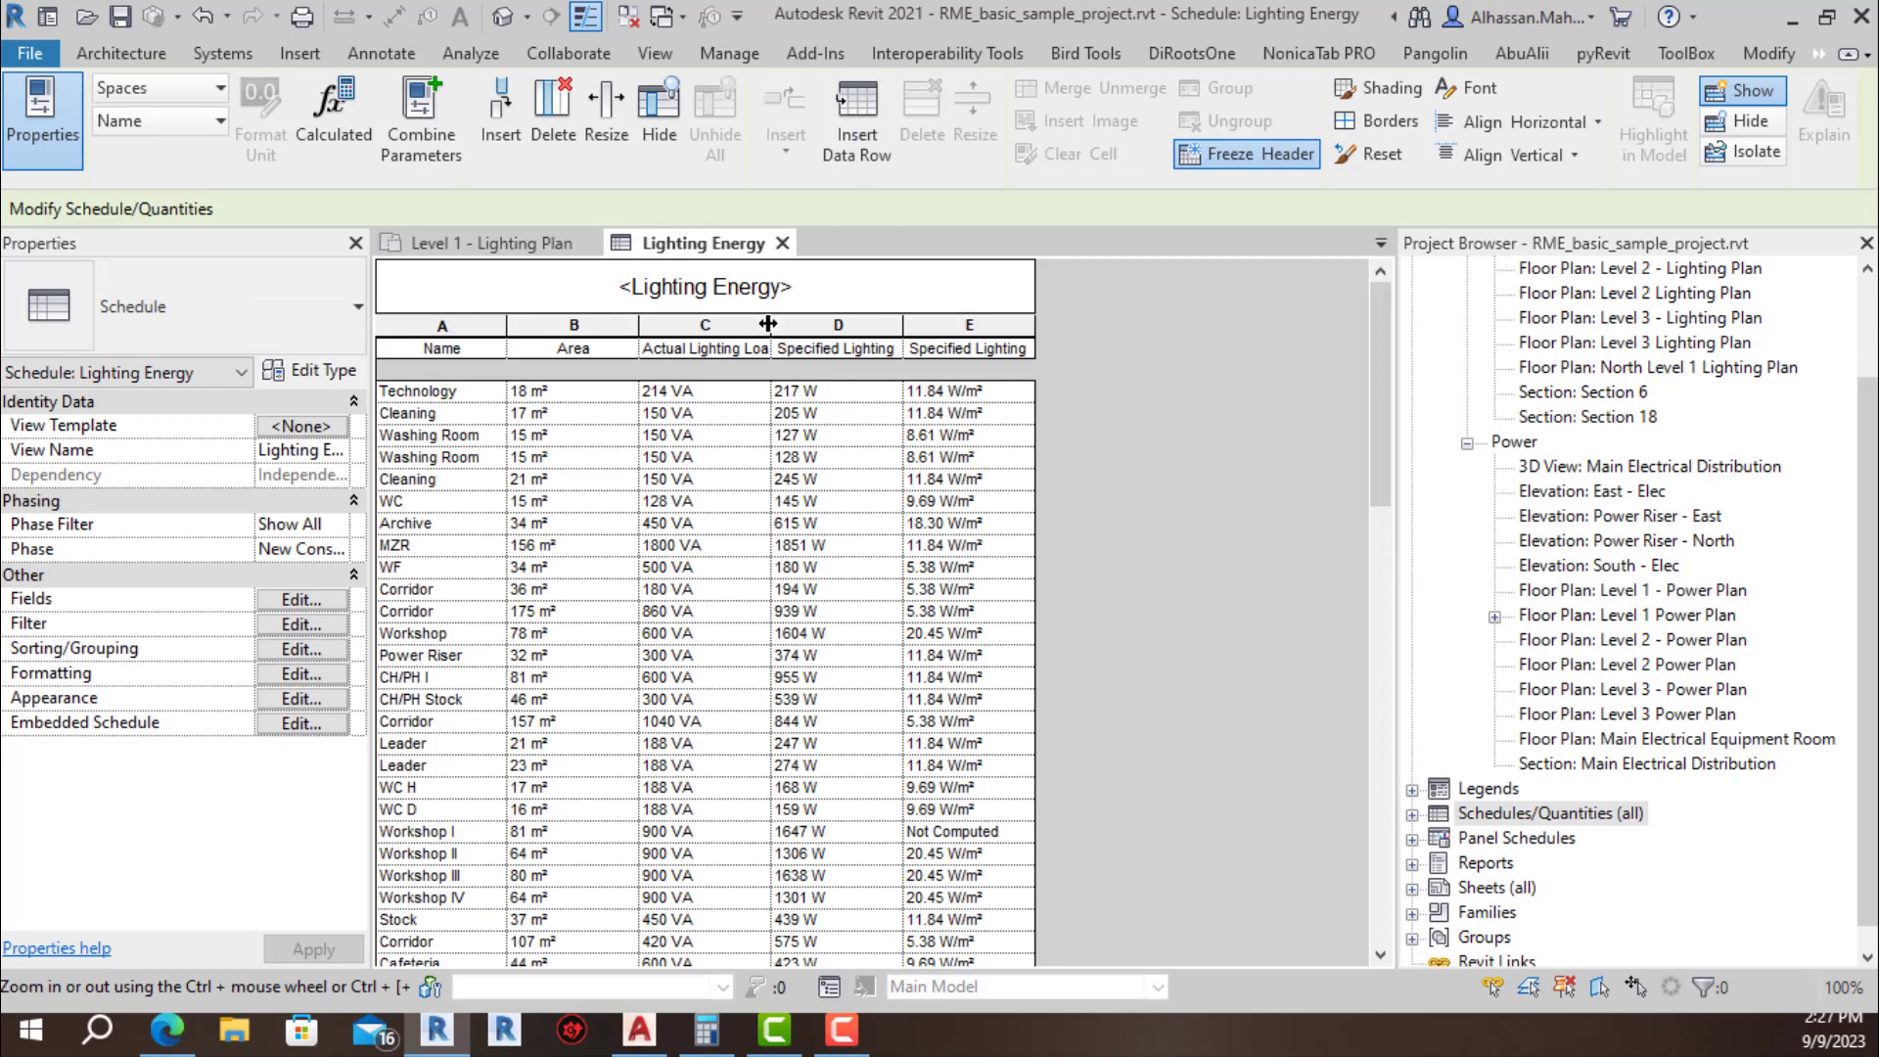
Step: Widen schedule columns C, D and E so their full headings show
left_click_drag(770, 325, 839, 326)
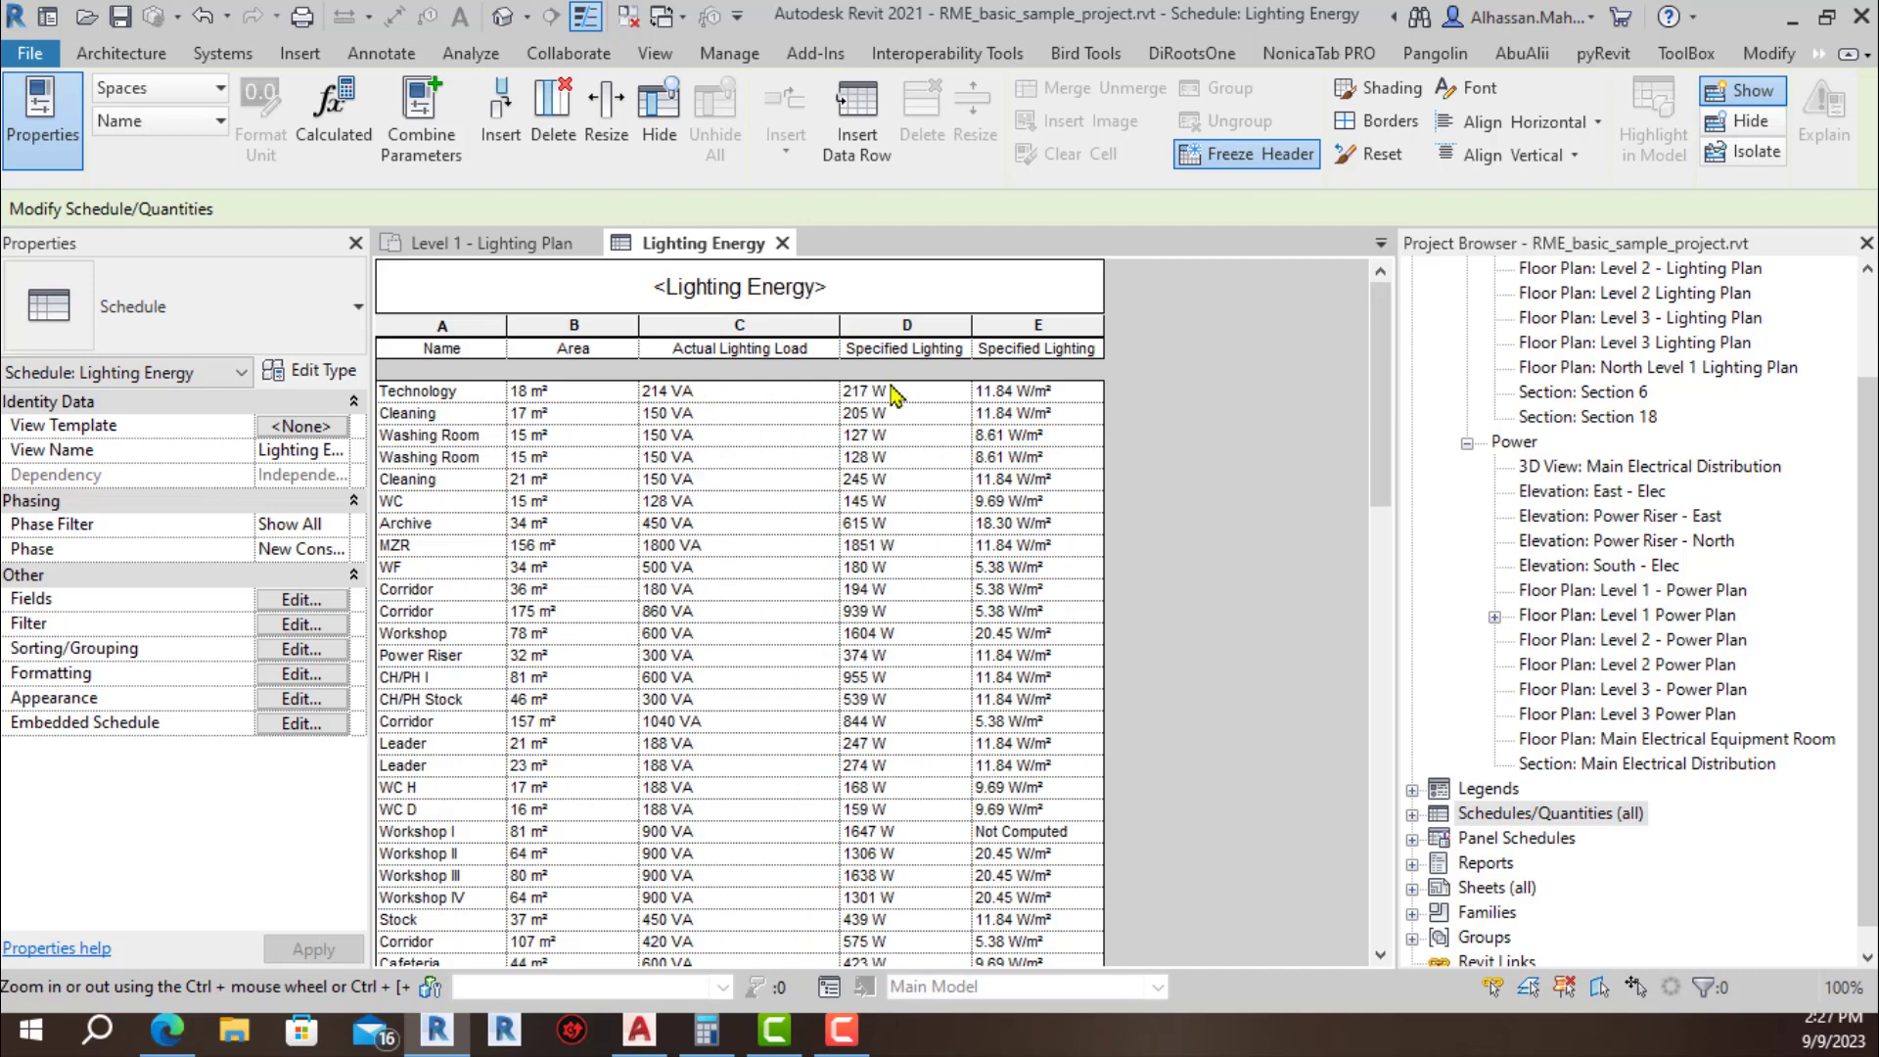
left_click_drag(973, 324, 1010, 324)
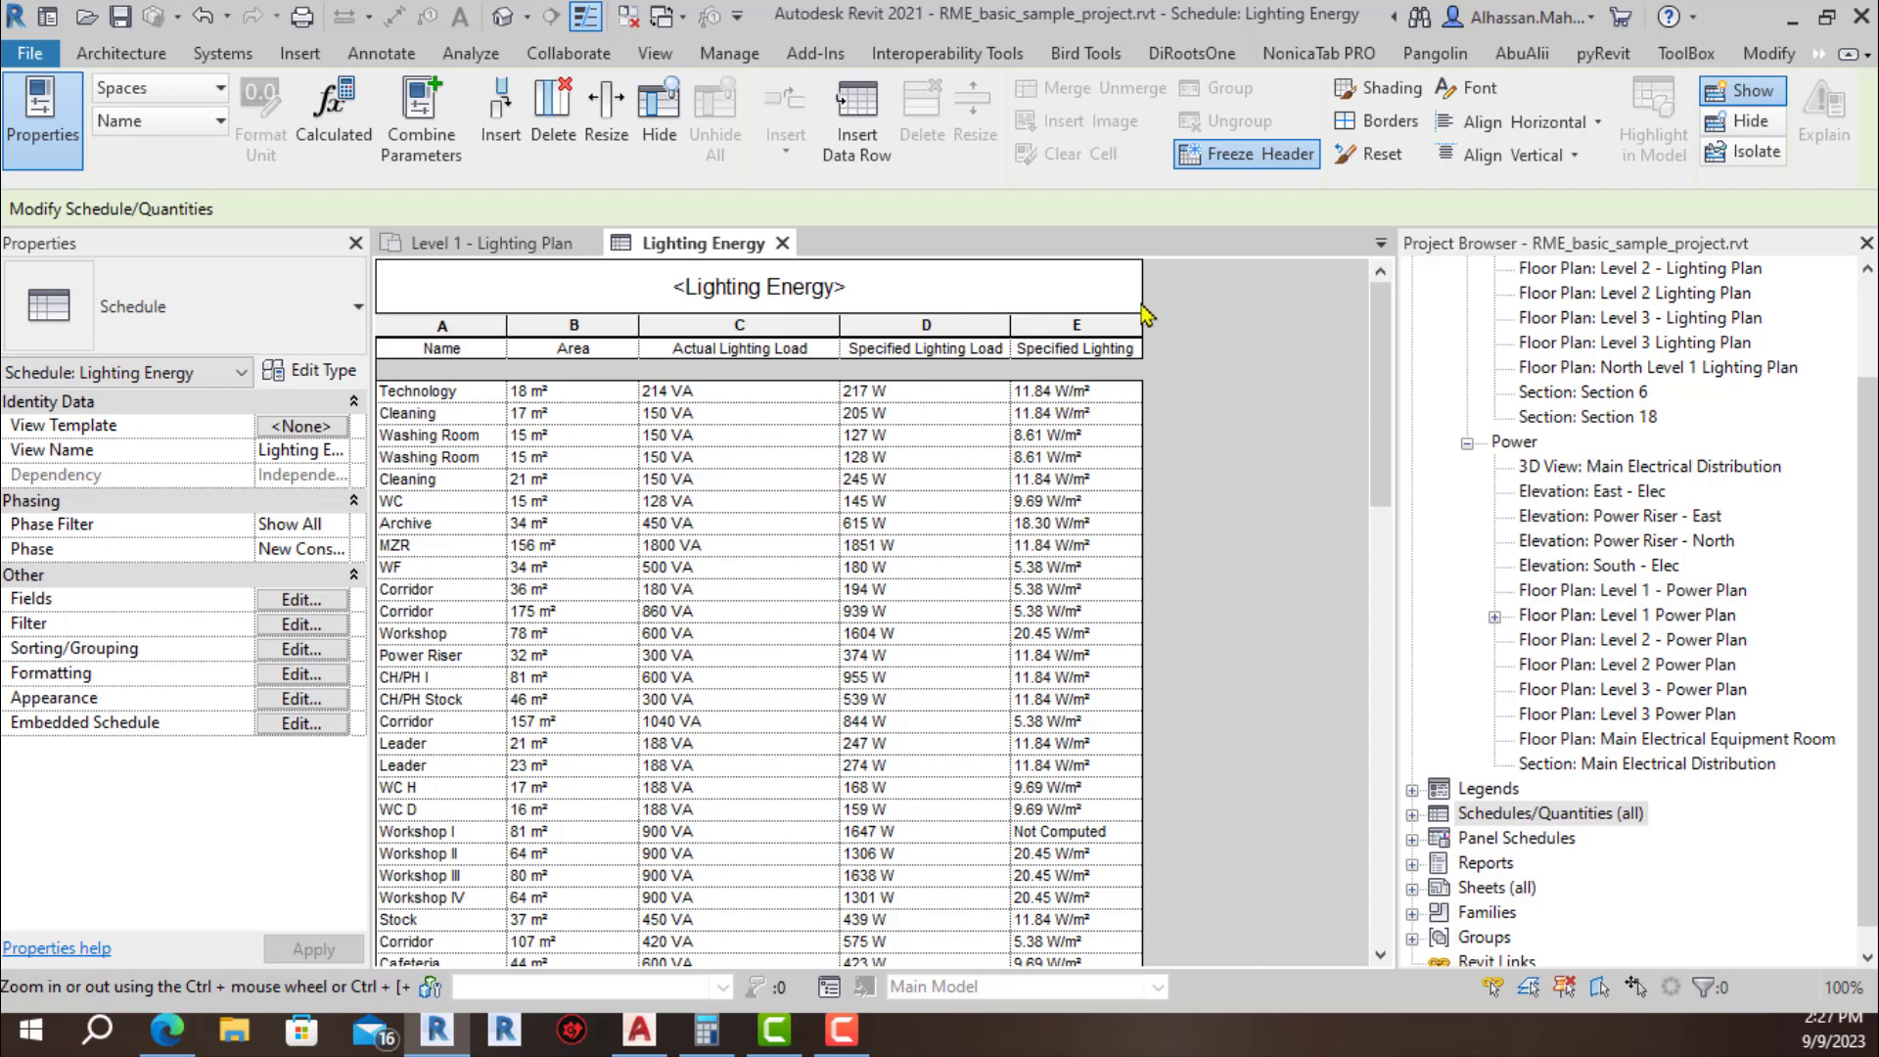
left_click_drag(1142, 324, 1256, 327)
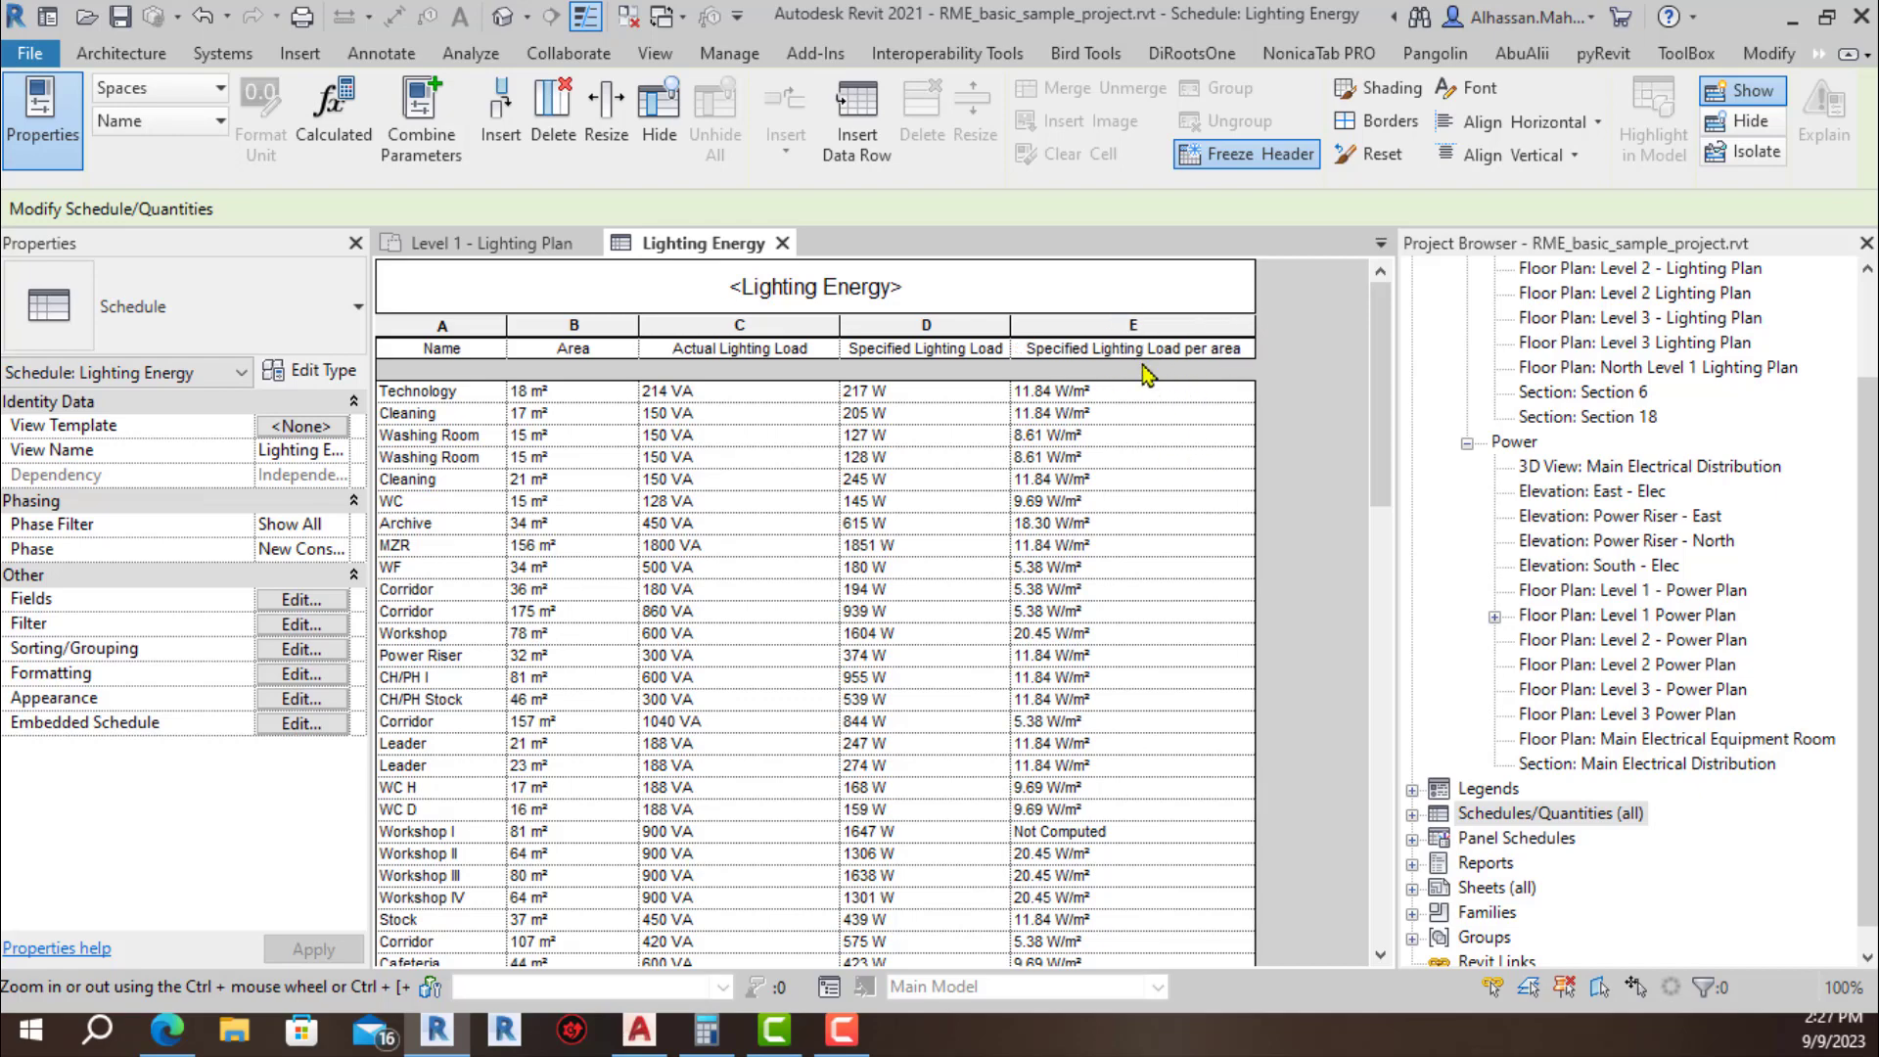
left_click(312, 626)
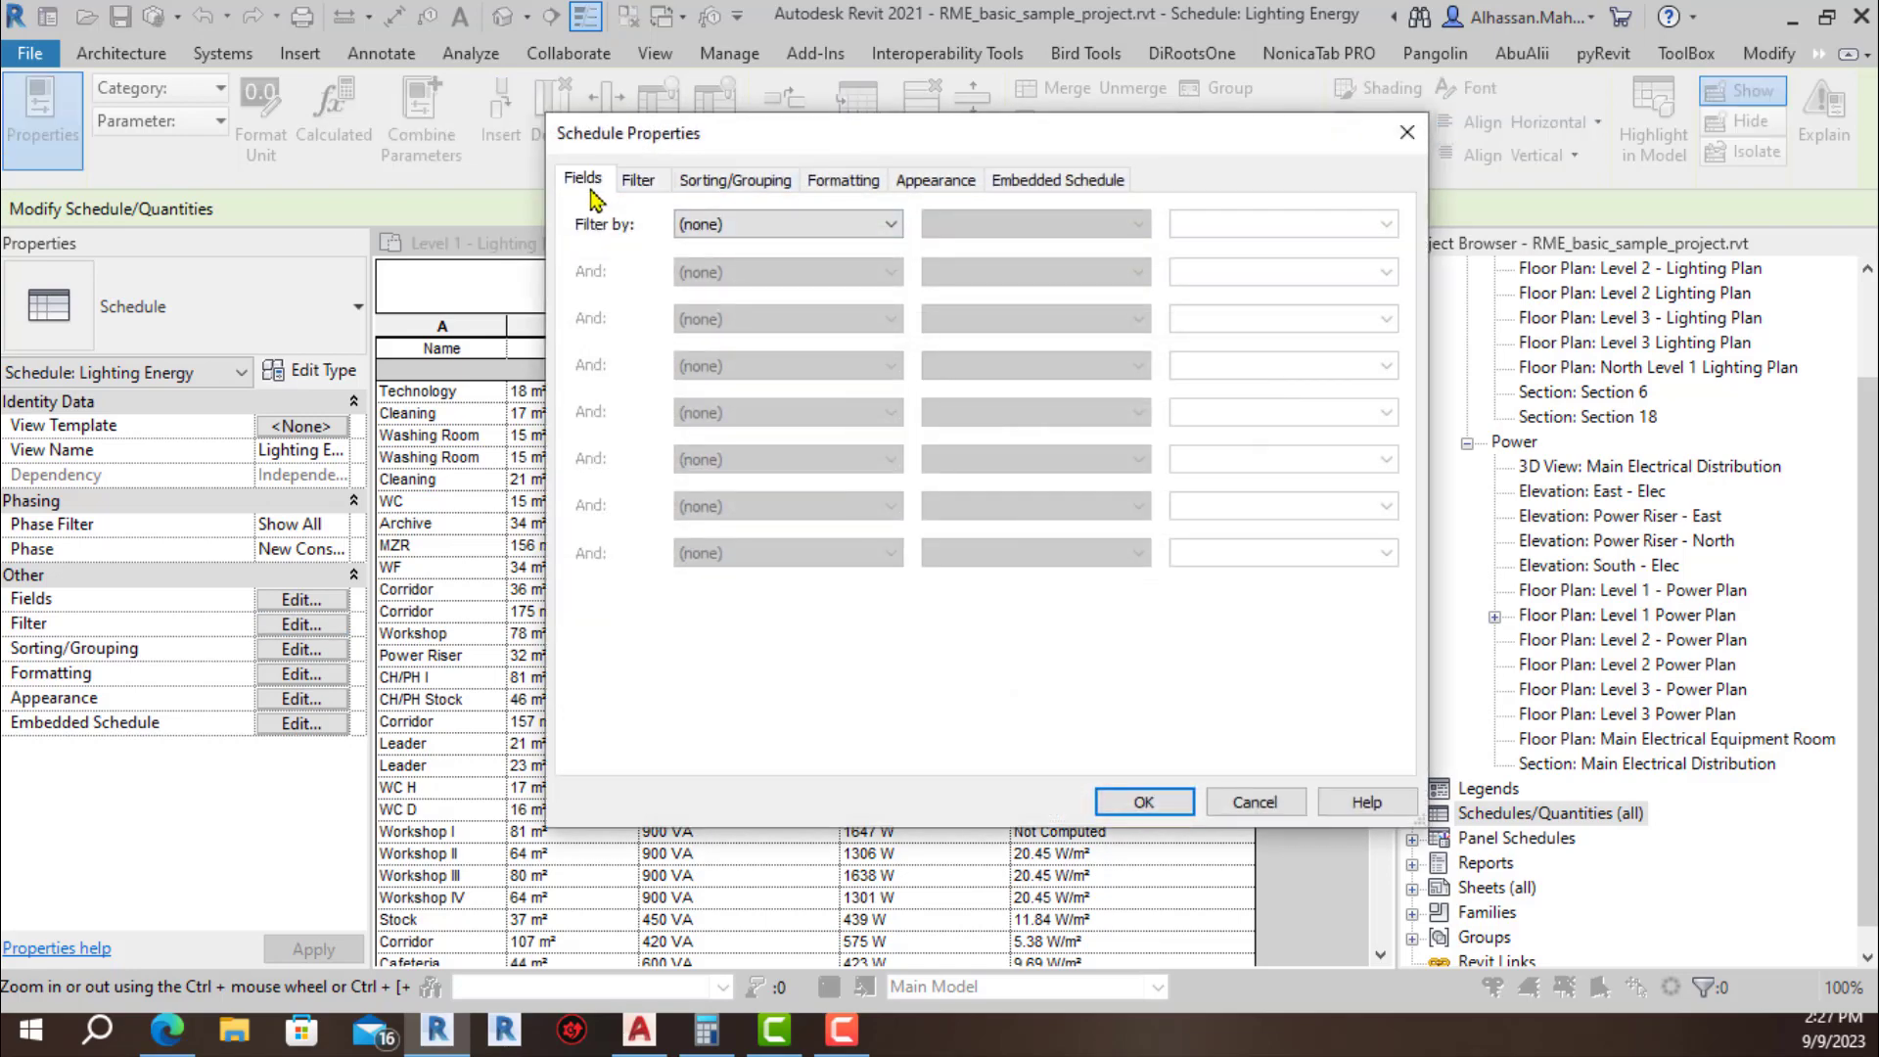
Step: Remove Specified Lighting Load from the schedule's scheduled fields
left_click(583, 179)
double_click(1159, 372)
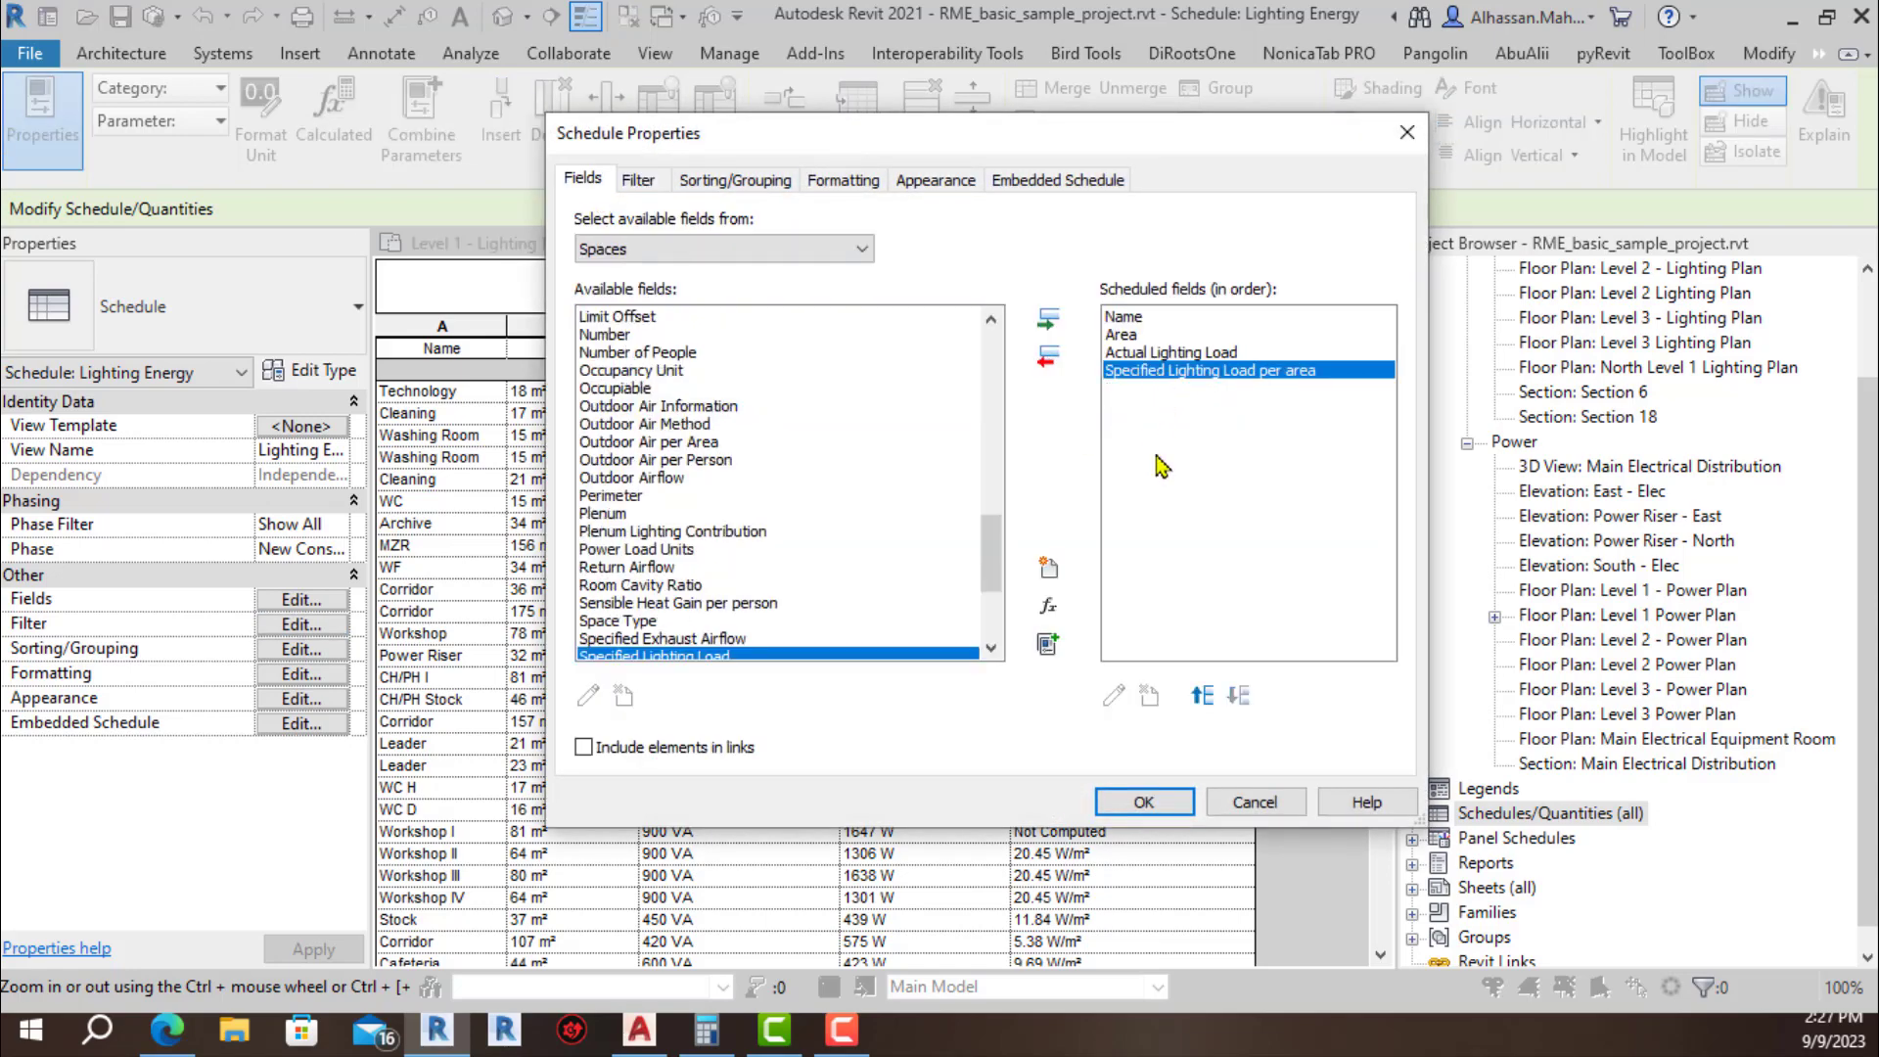
left_click(1131, 354)
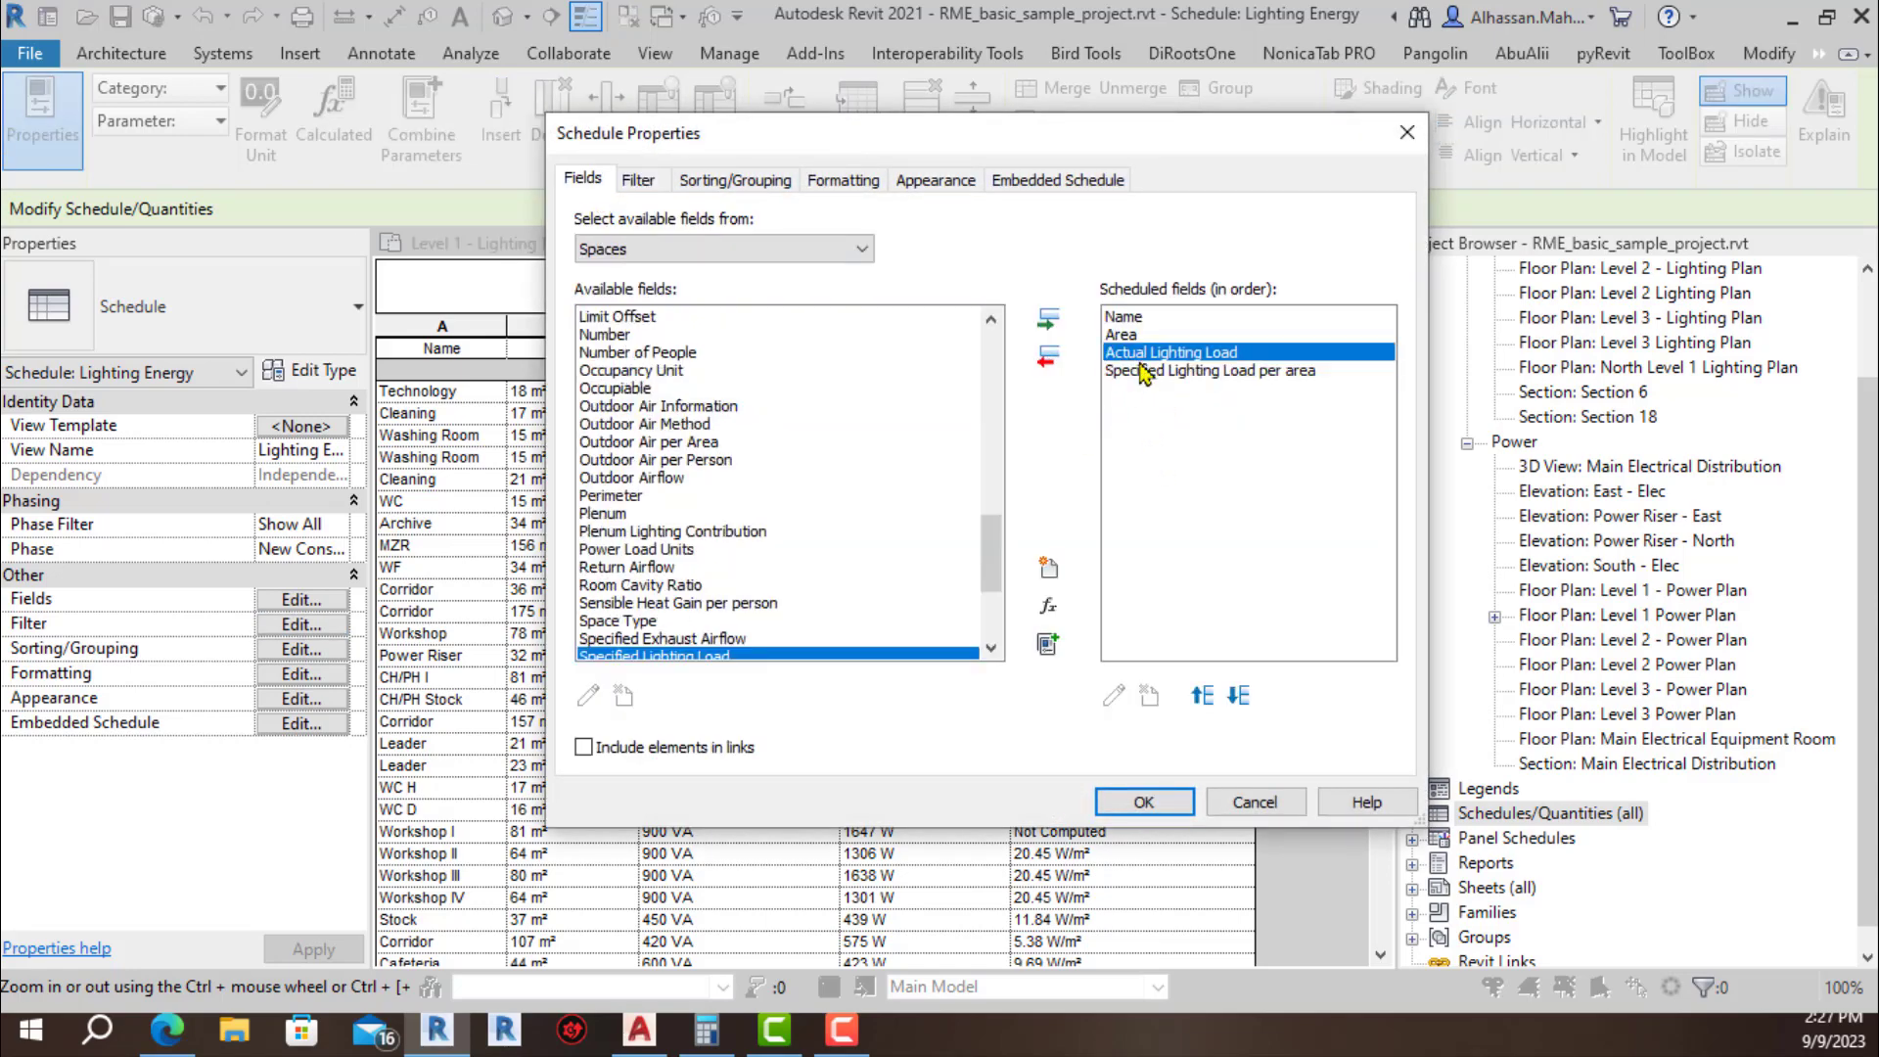
left_click(1049, 607)
type("A")
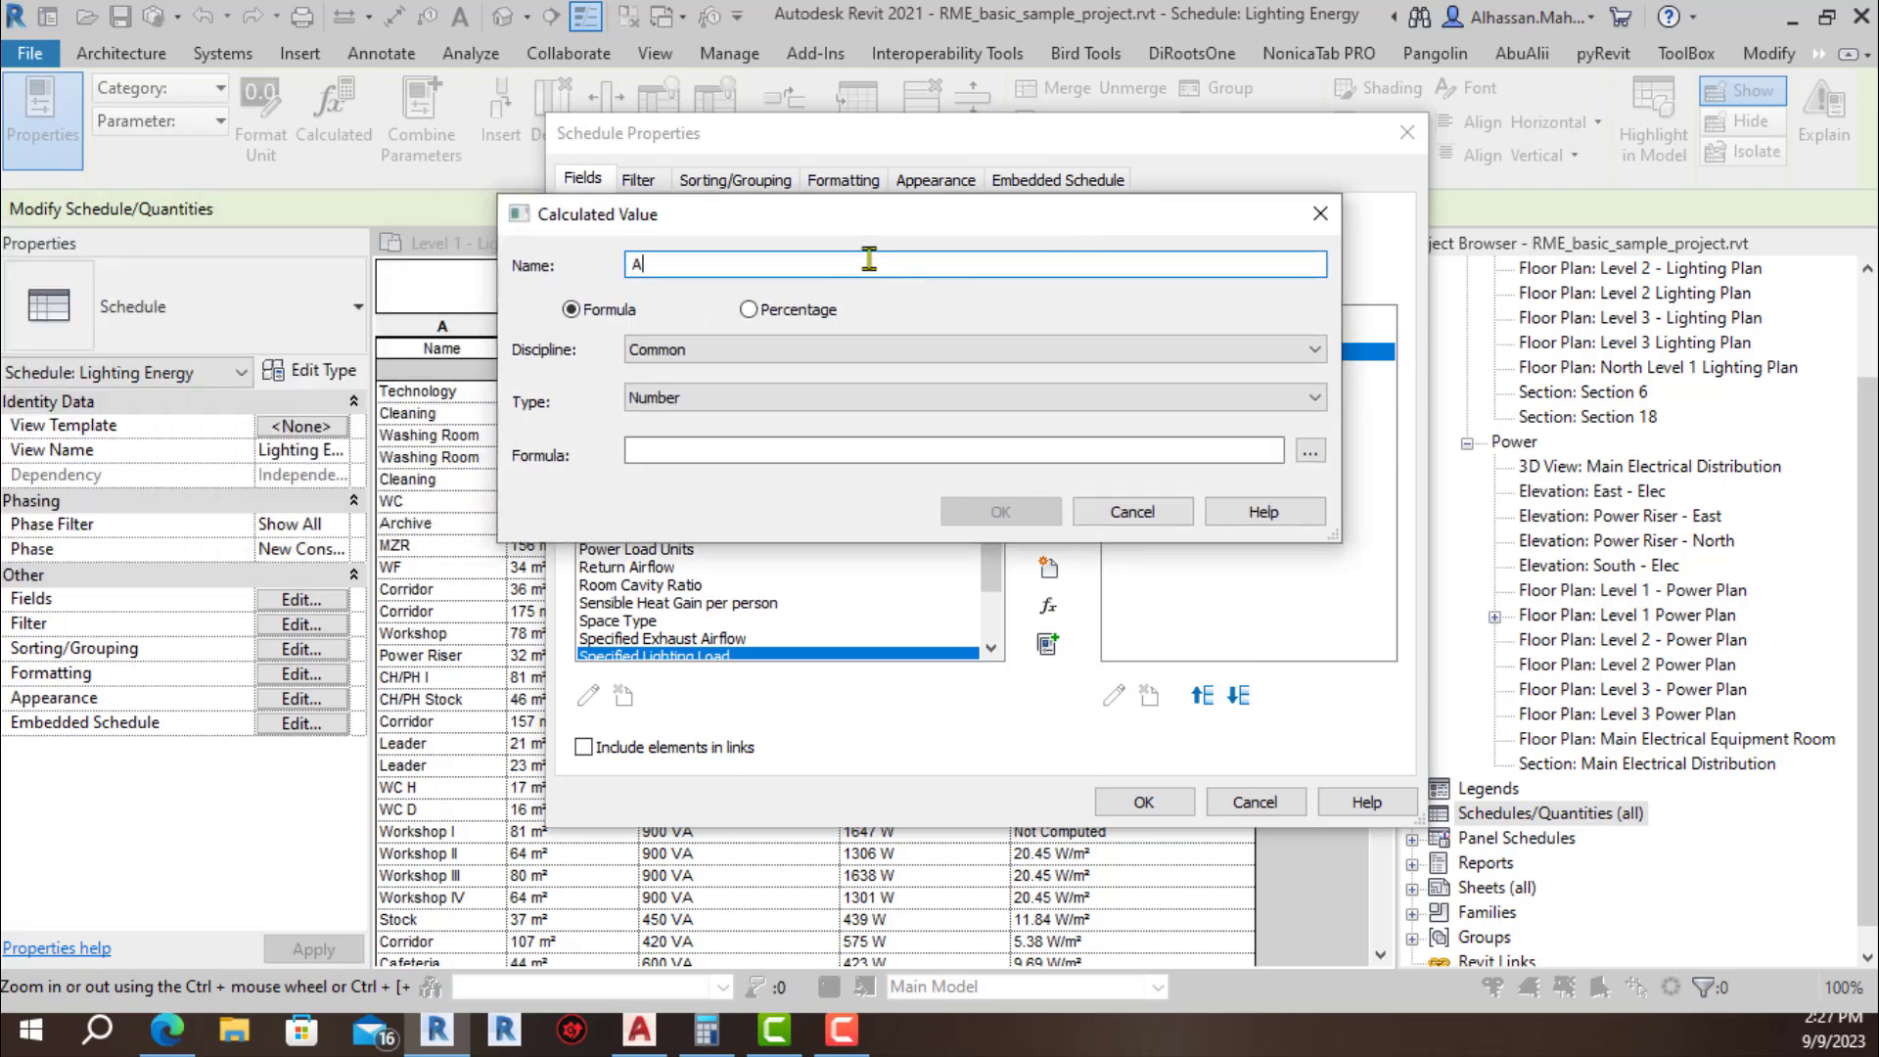
Step: Name the calculated value 'LPD Per Area' and insert Actual Lighting Load and Area into its formula
type("c")
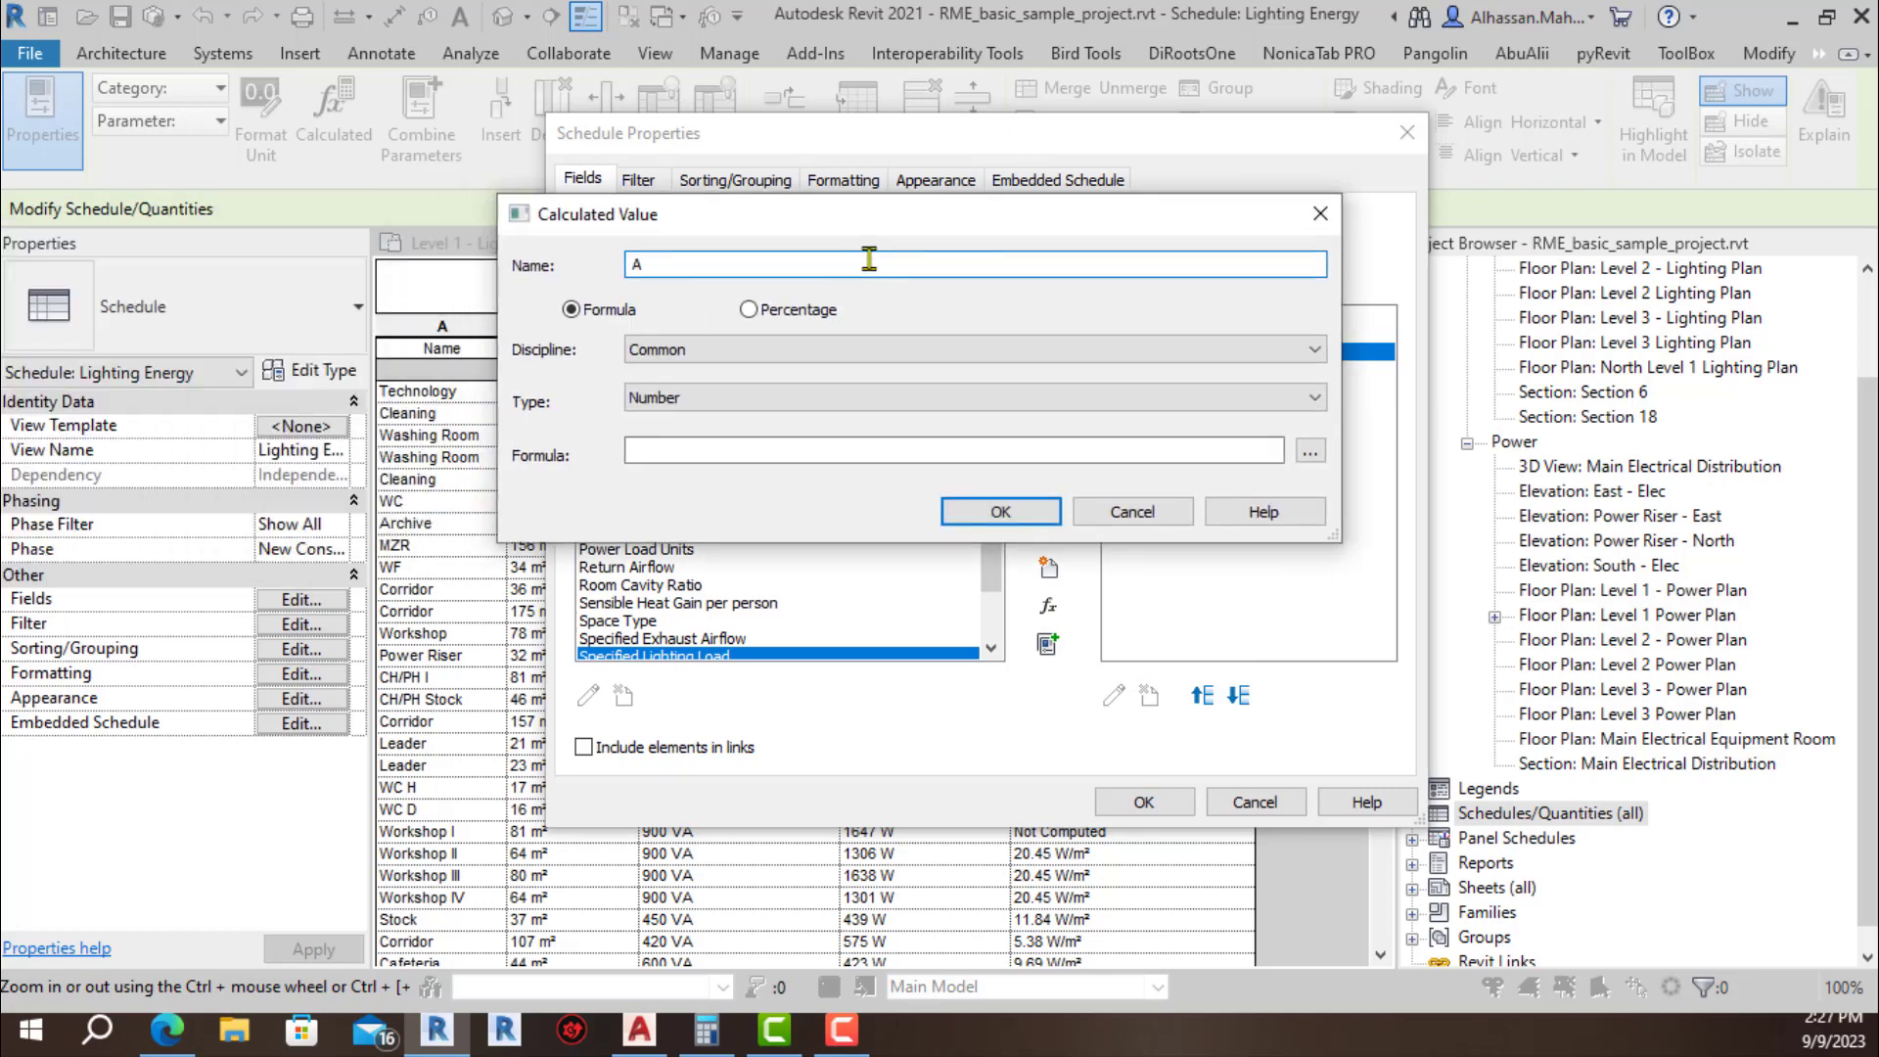
key("BackSpace")
type("lpd")
key("BackSpace")
key("BackSpace")
type("LPD ")
type("s")
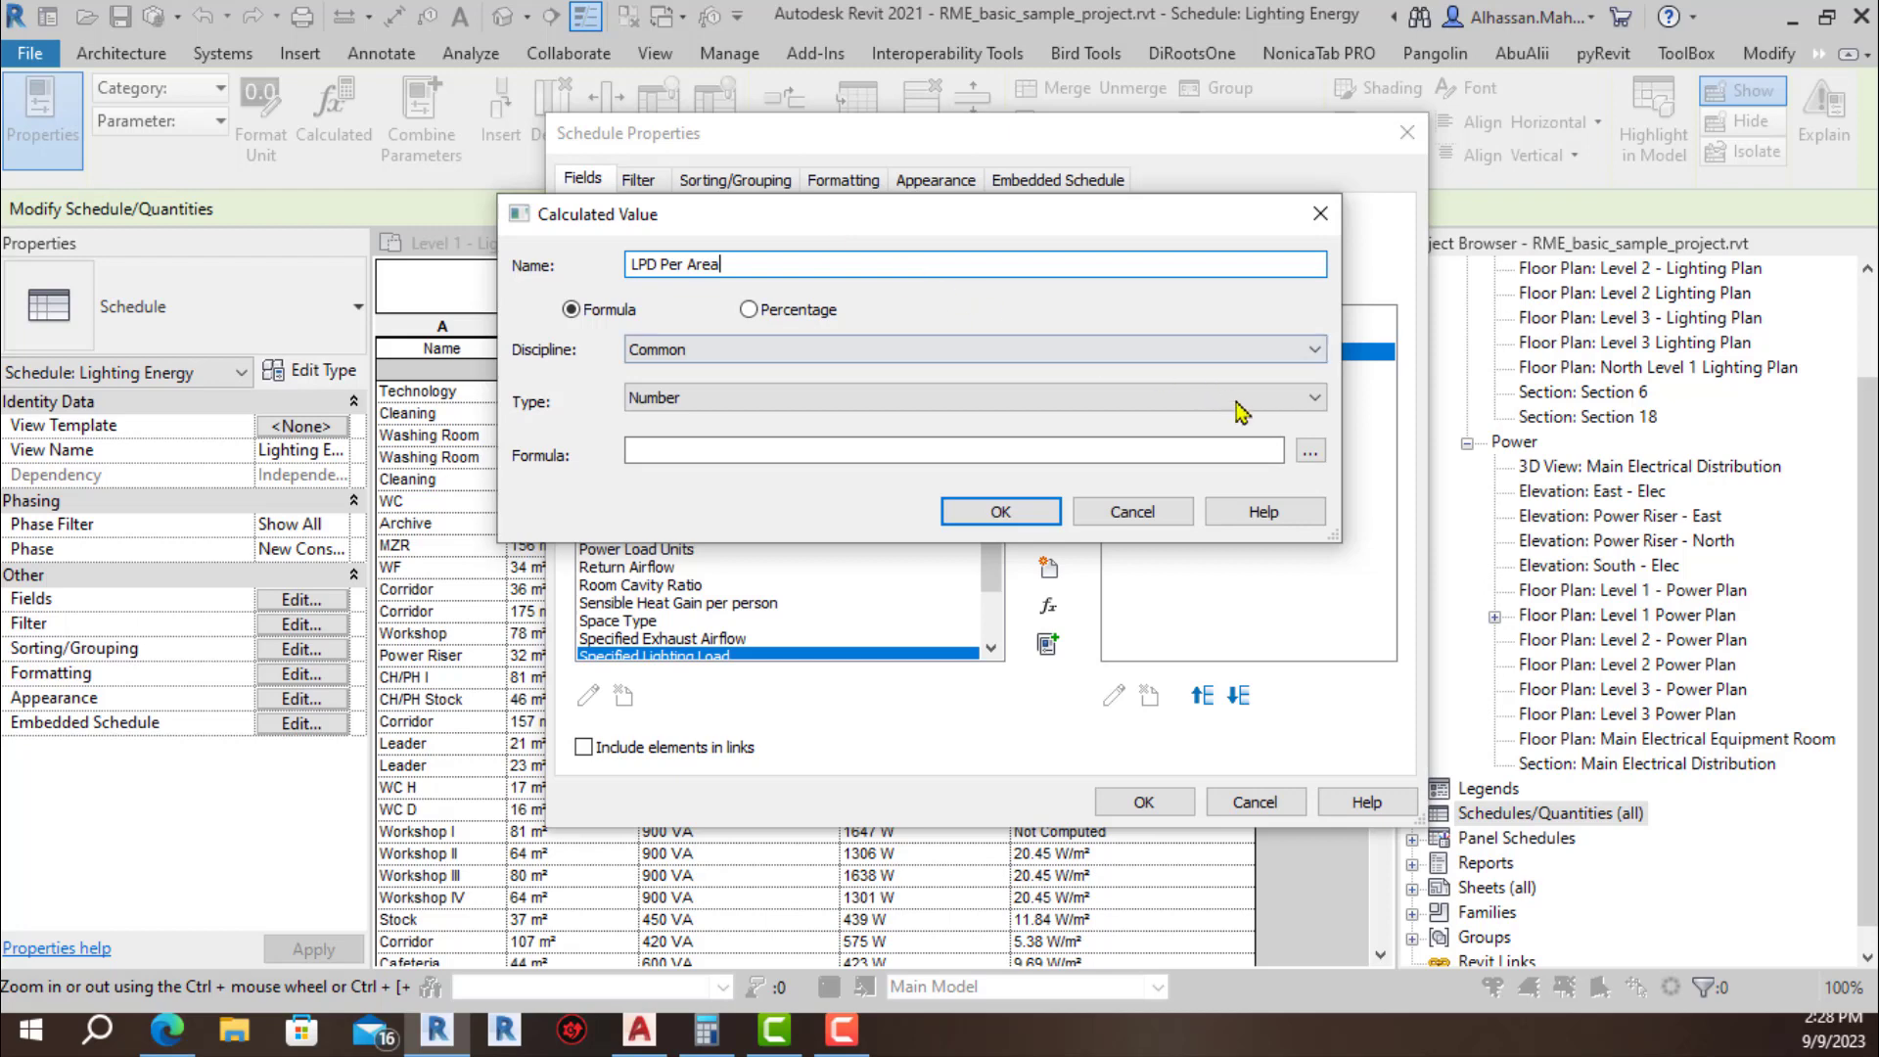
left_click(1310, 451)
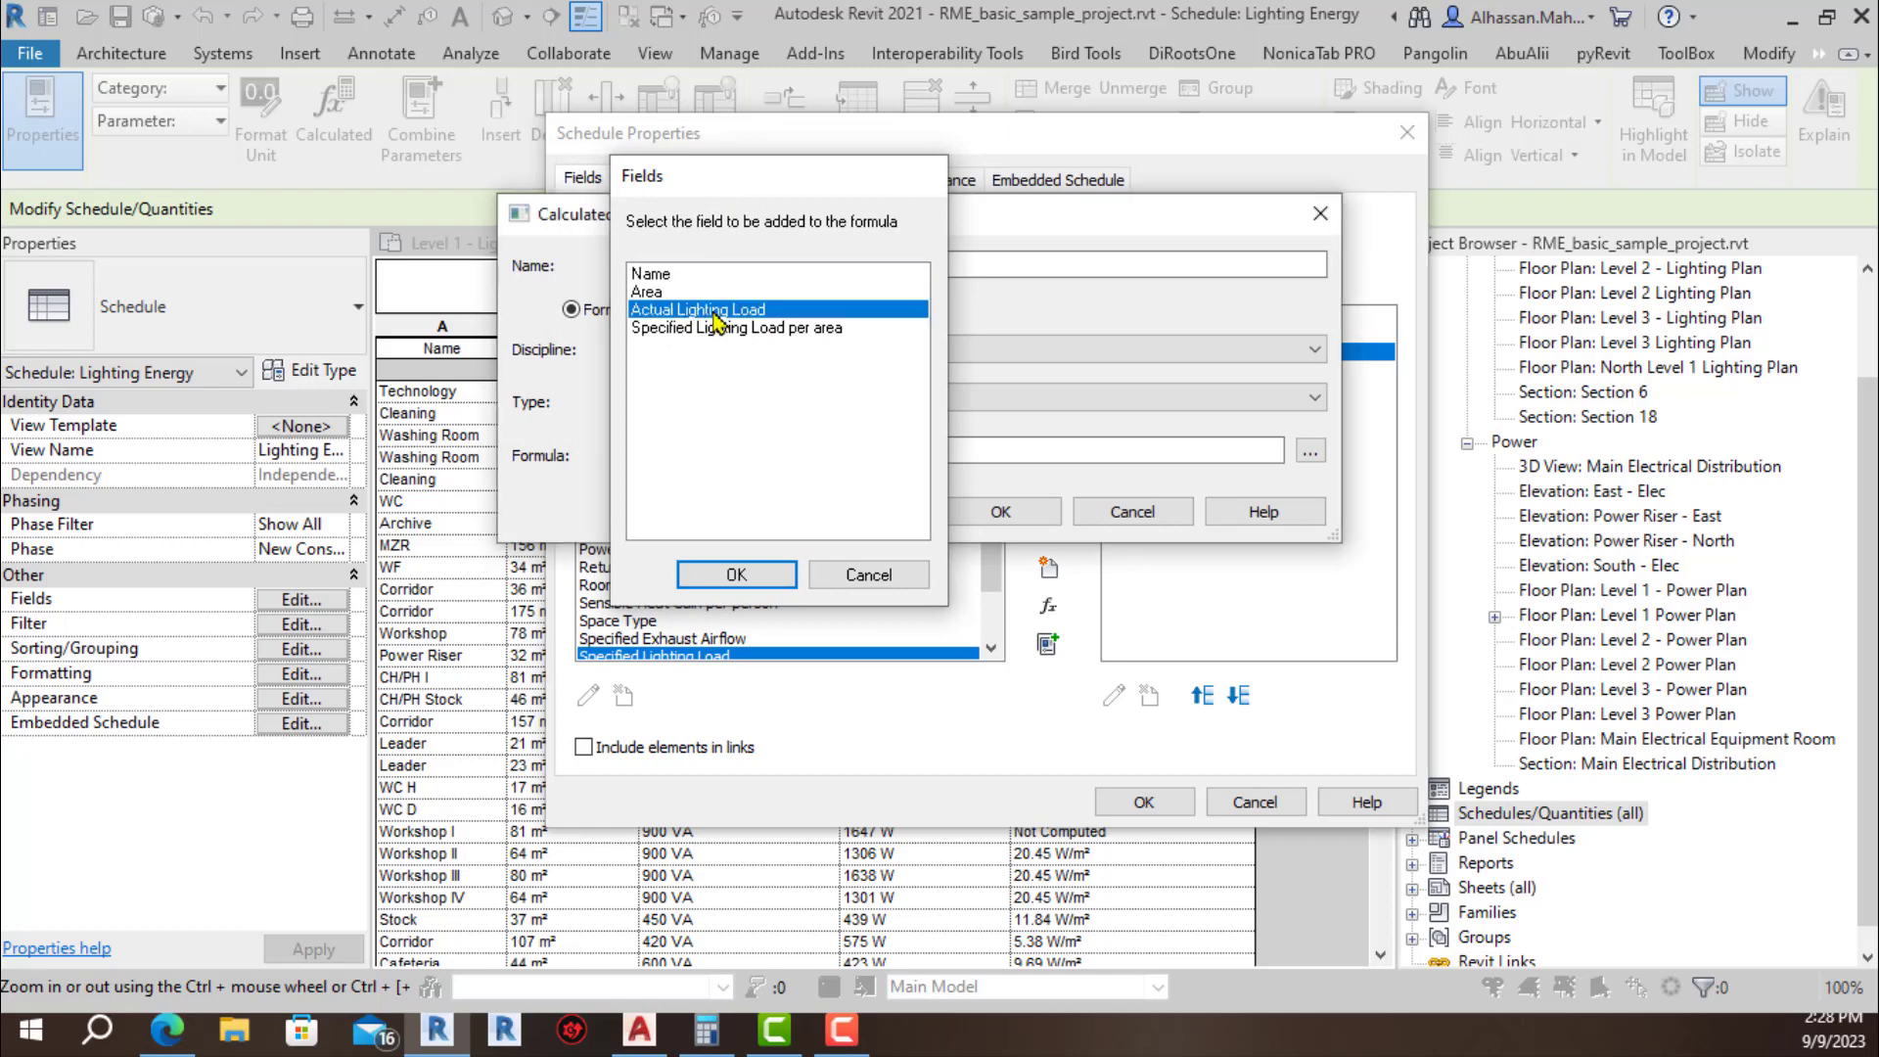
double_click(715, 311)
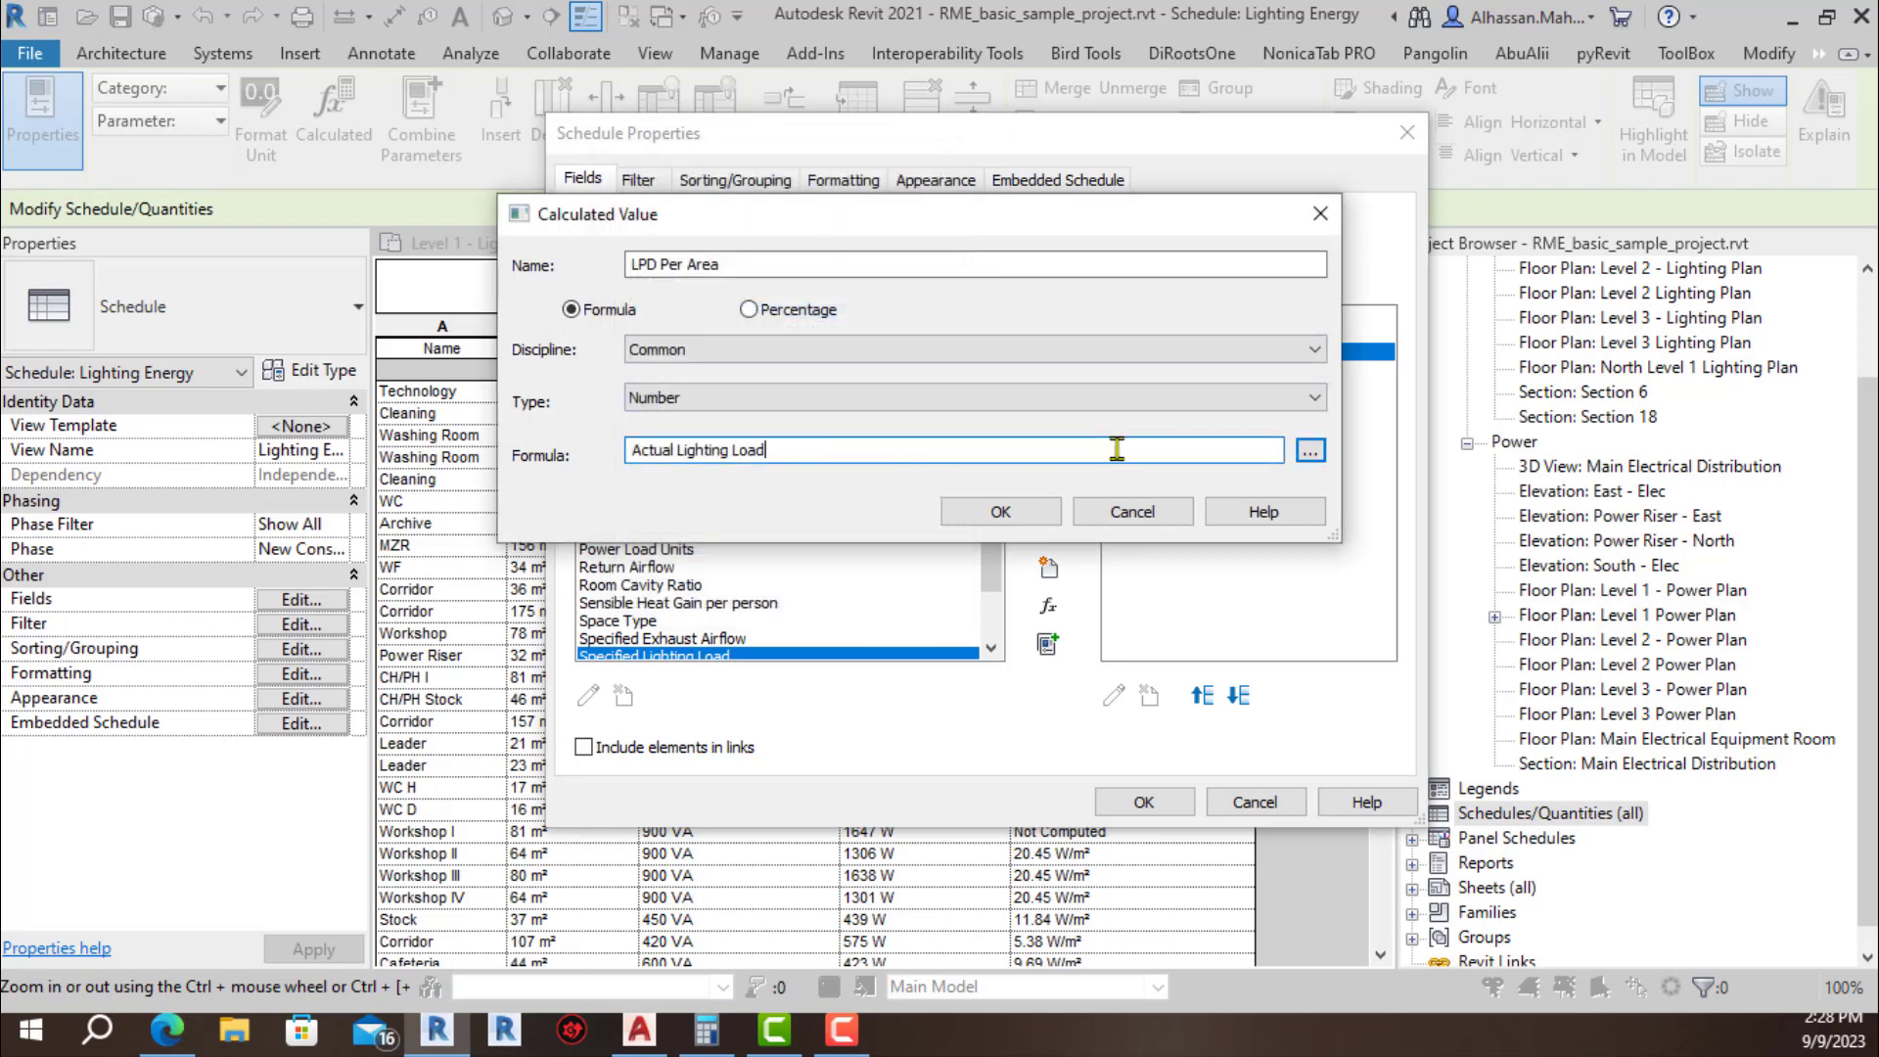
left_click(1311, 450)
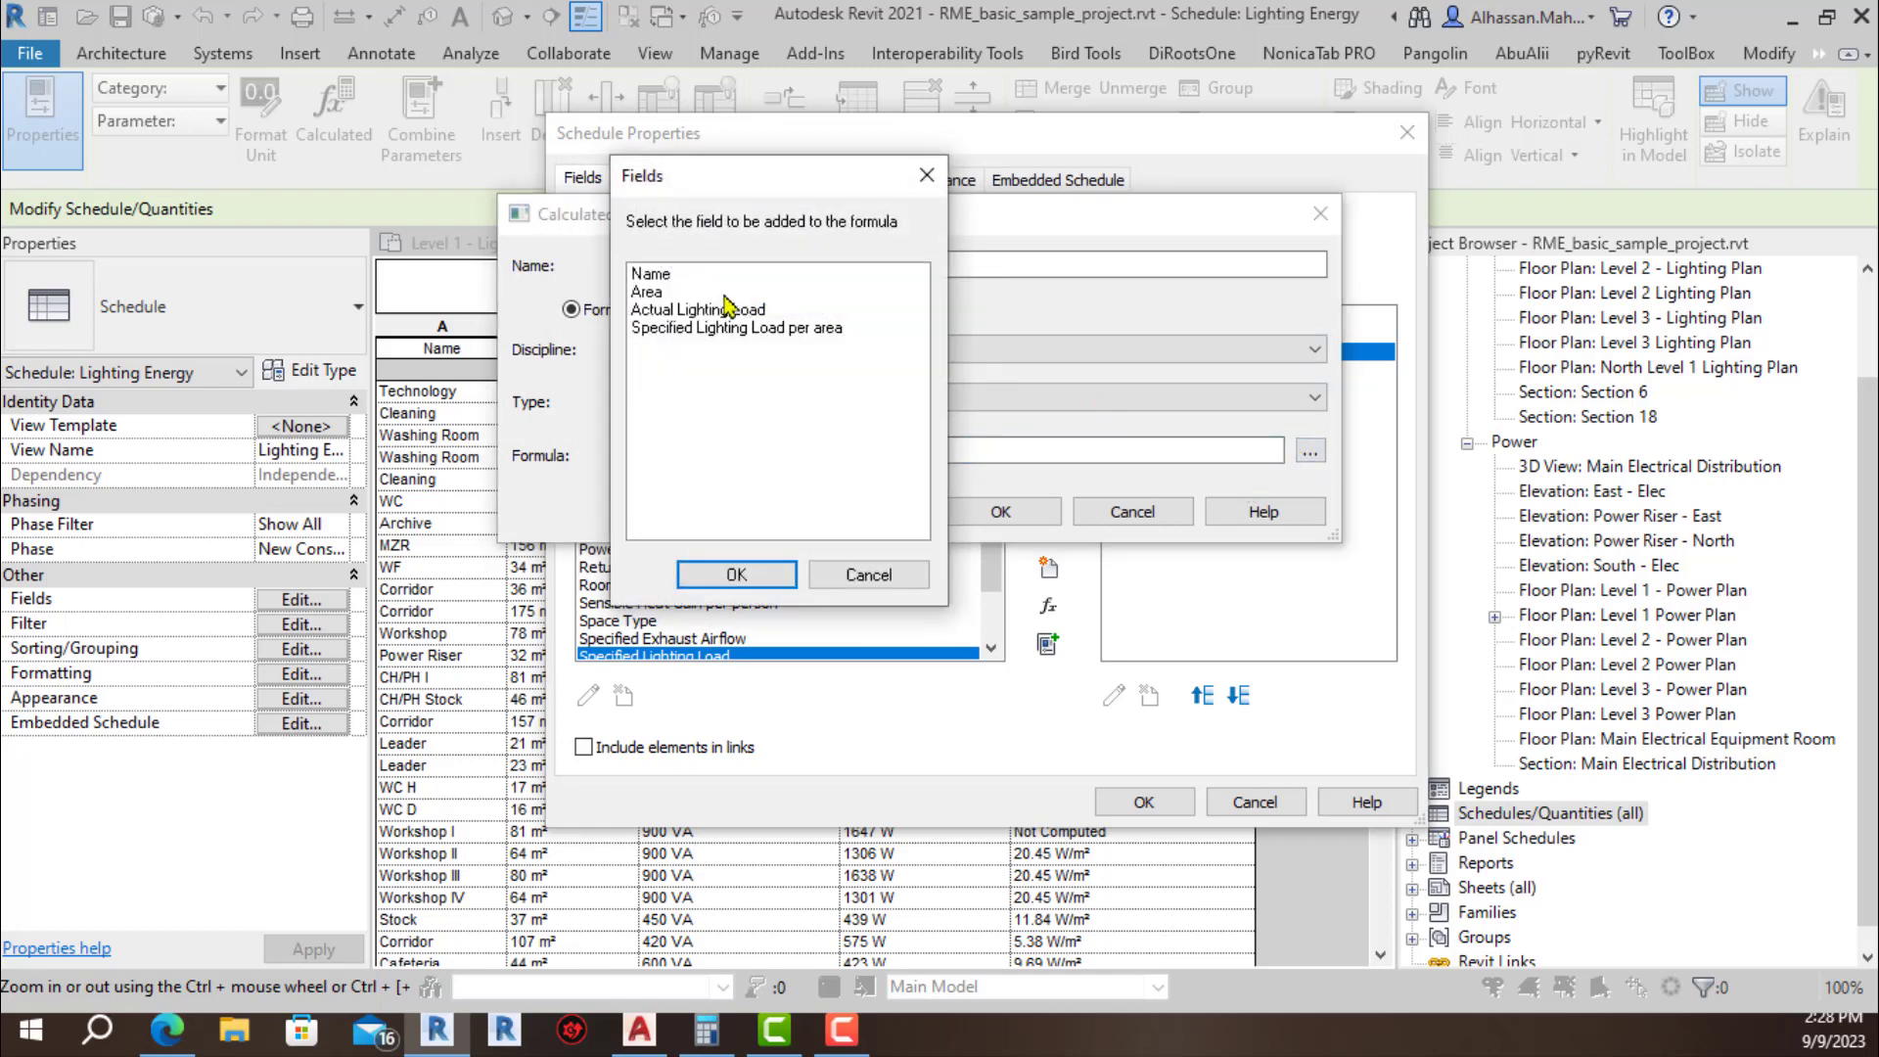
double_click(685, 292)
Step: Fix the inconsistent-units error by rewriting the formula as (Actual Lighting Load/1)/(Area/1)
left_click(984, 508)
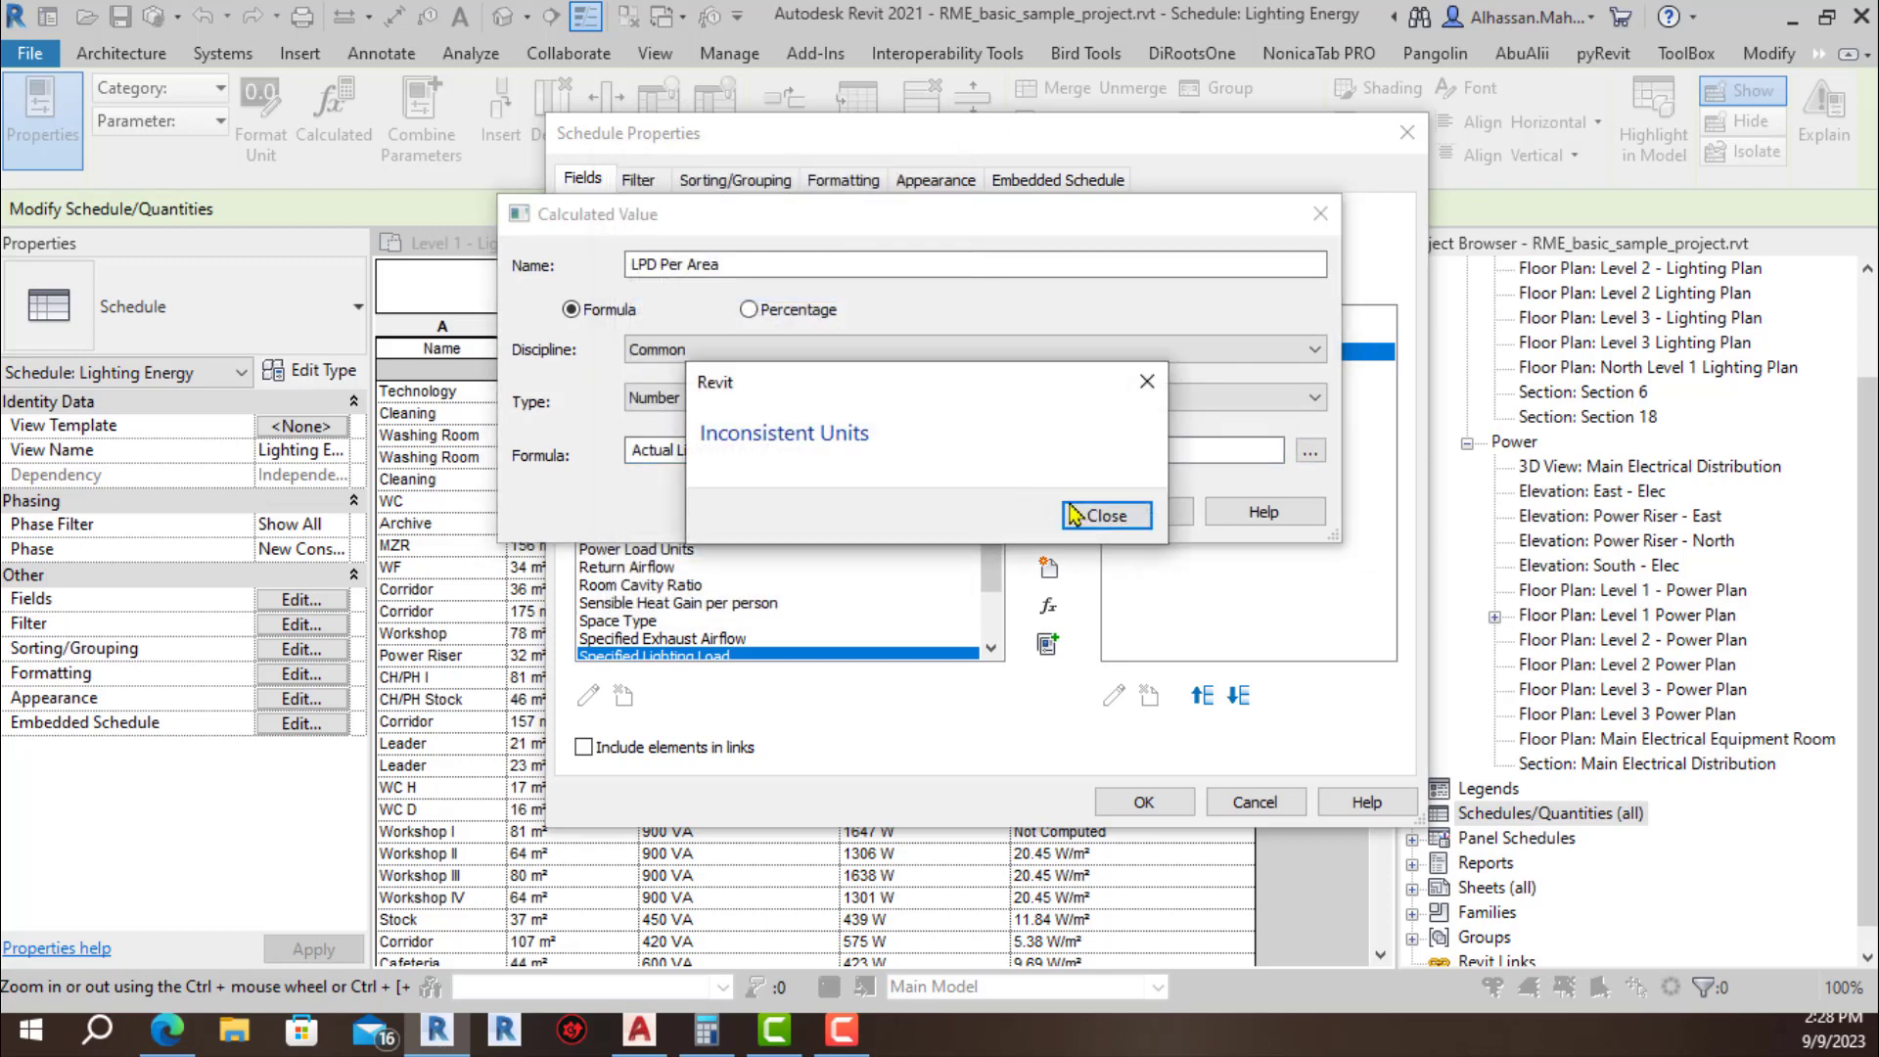
left_click(1074, 513)
left_click(769, 452)
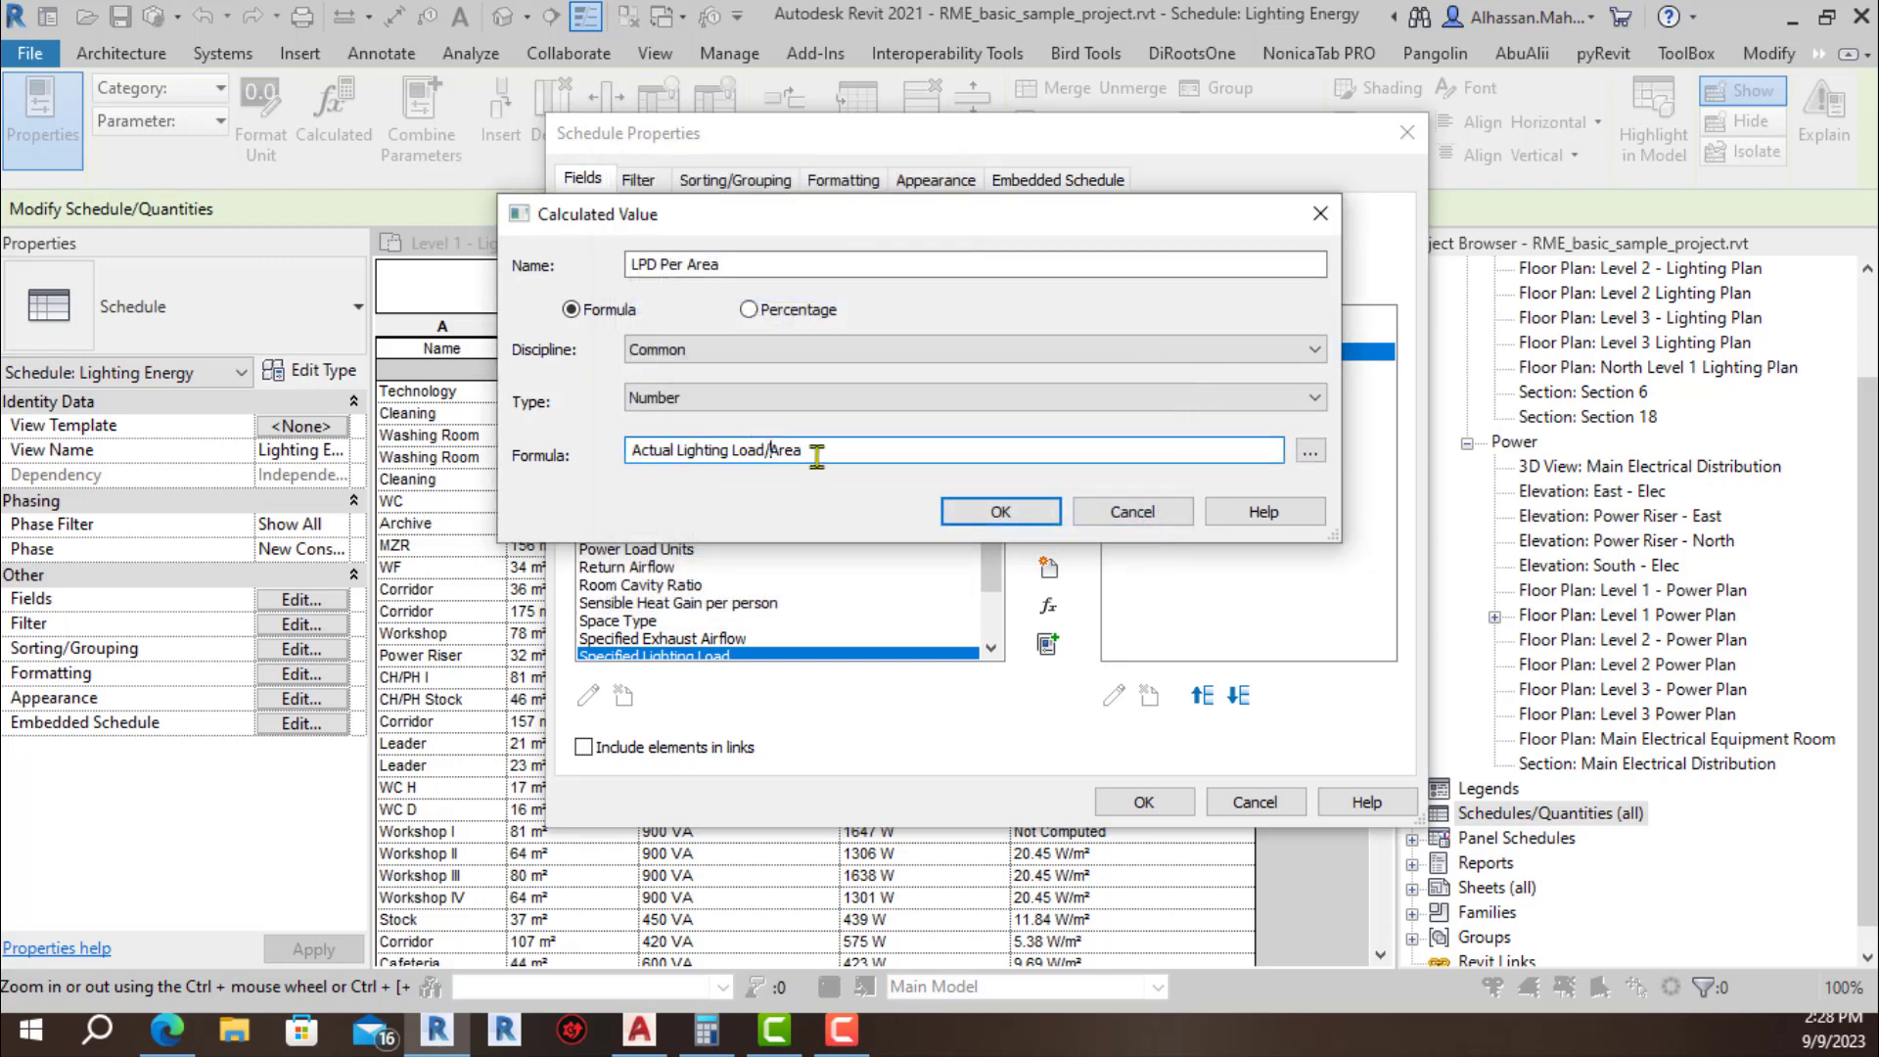
left_click(815, 450)
type(")")
left_click(769, 450)
type(")")
key("ctrl+Left")
key("ctrl+Left")
key("ctrl+Left")
type("(Area")
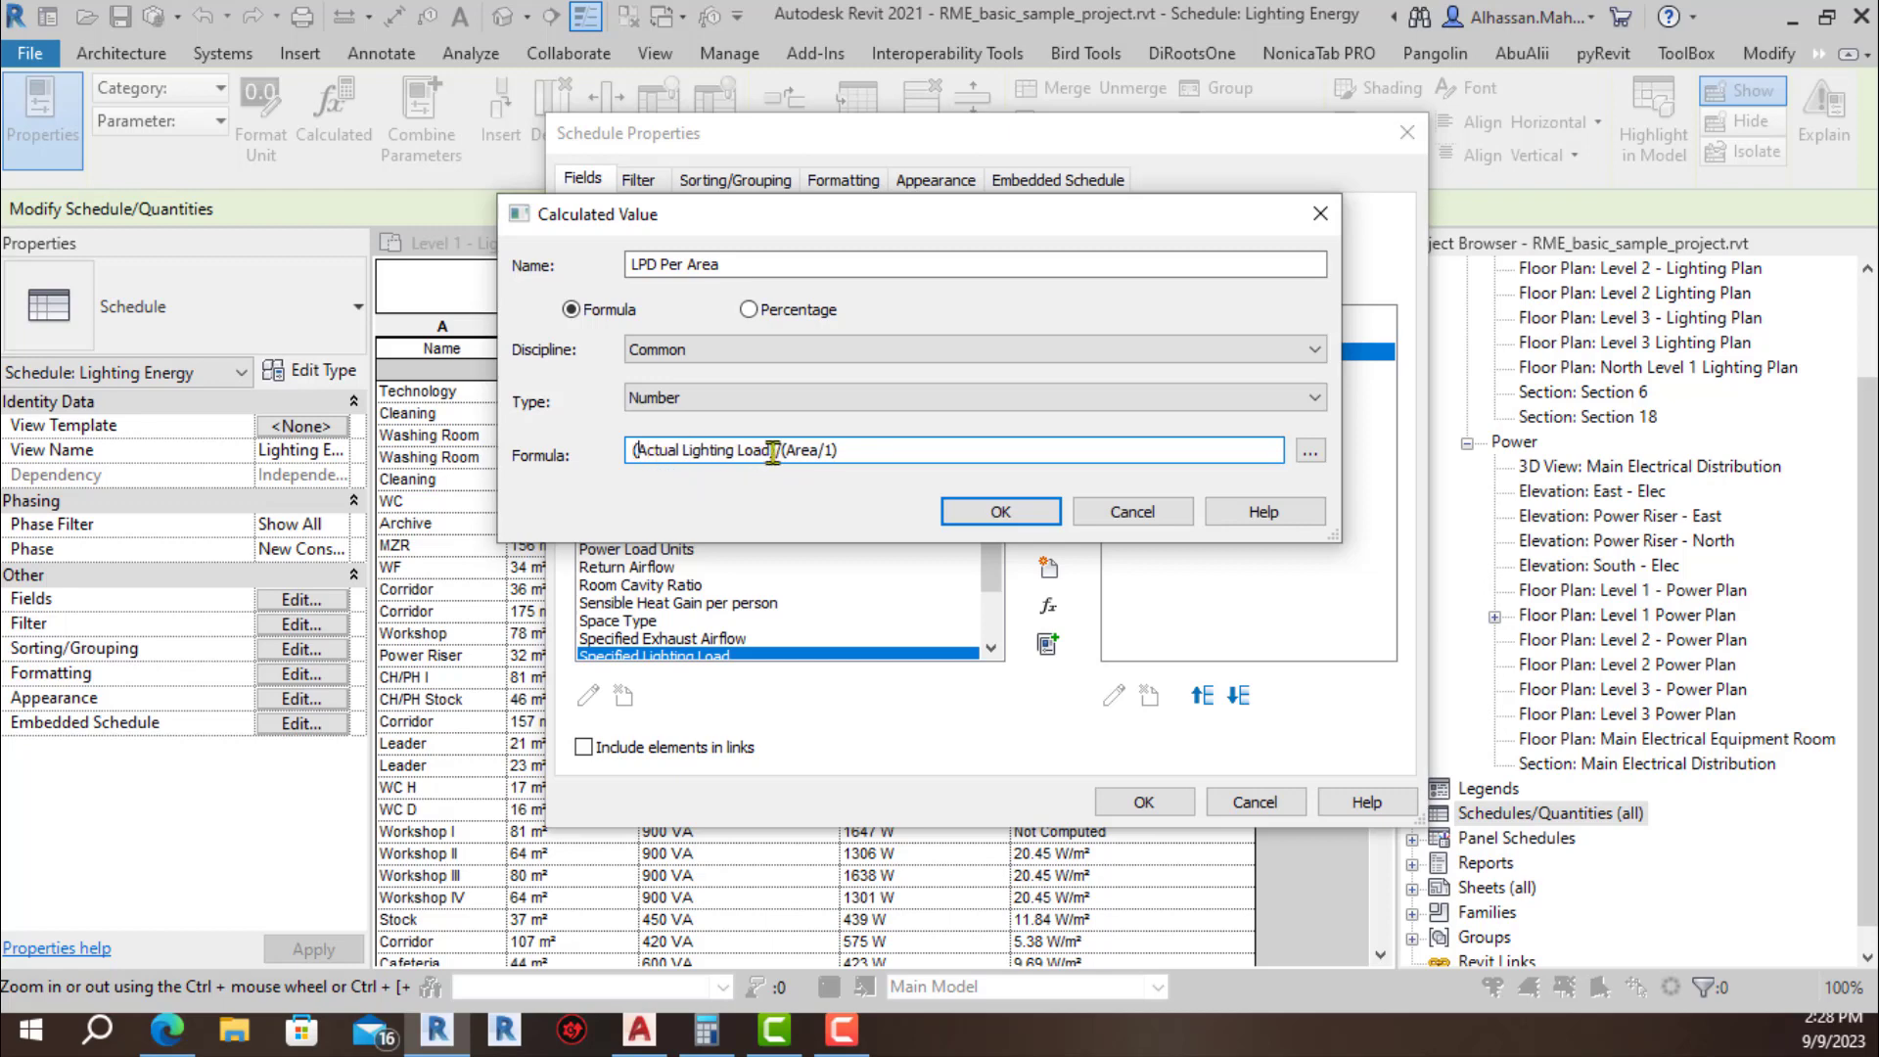
type("/1)/")
Step: Confirm the LPD Per Area calculated value and add it as schedule column E
left_click(1001, 514)
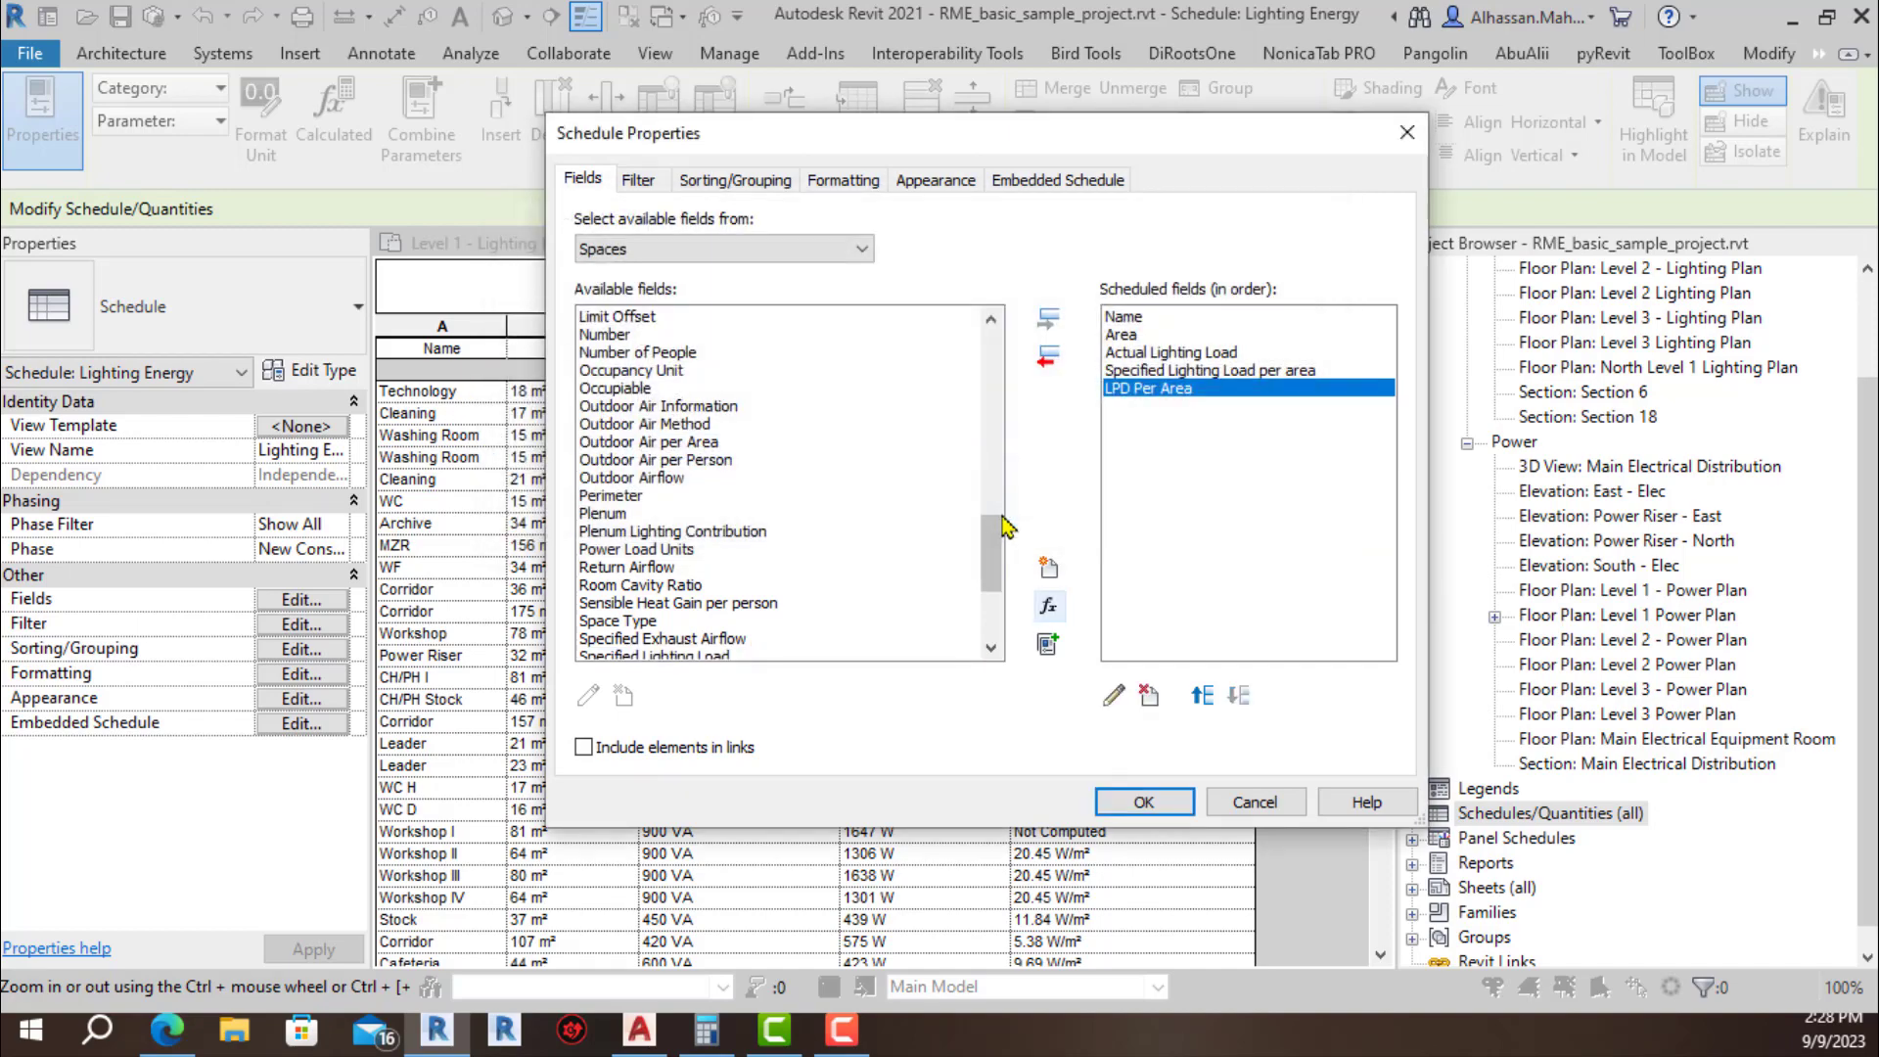
left_click(1138, 804)
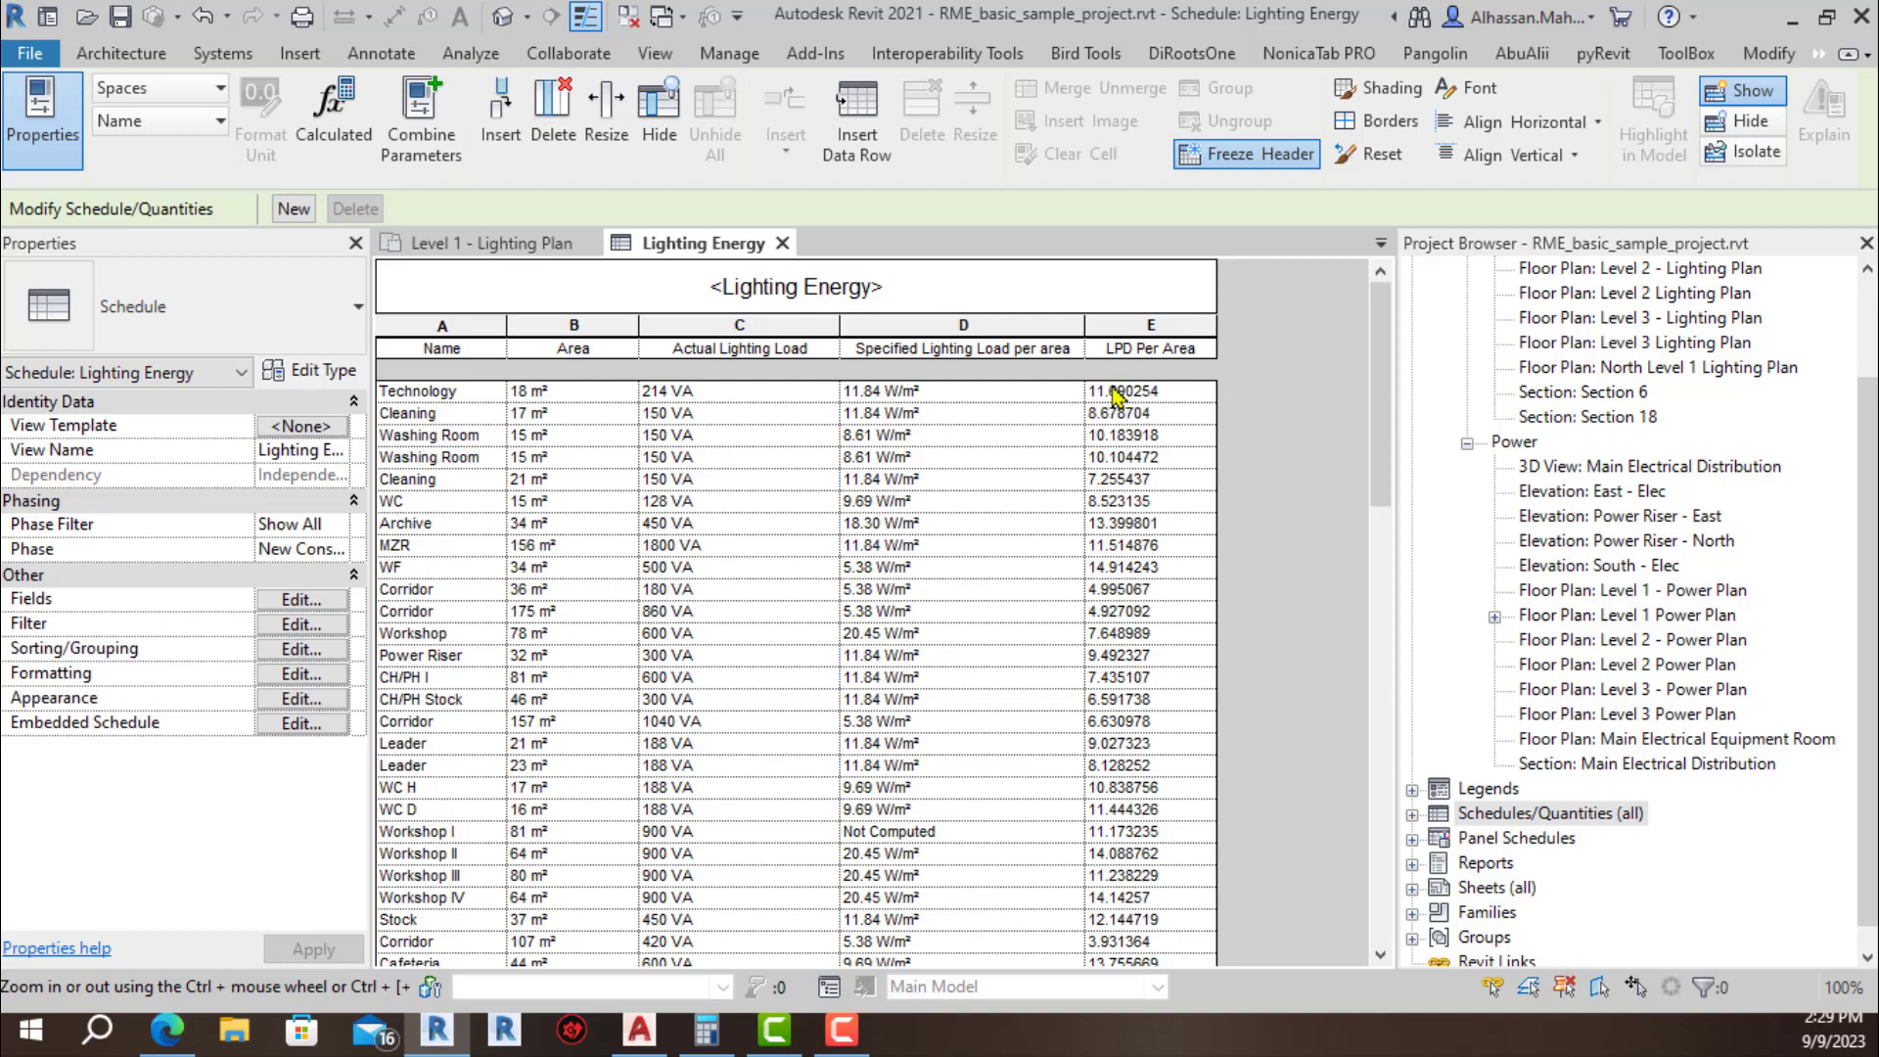
Step: Create a calculated field named Check using LPD Per Area and Specified Lighting Load per area
left_click(309, 602)
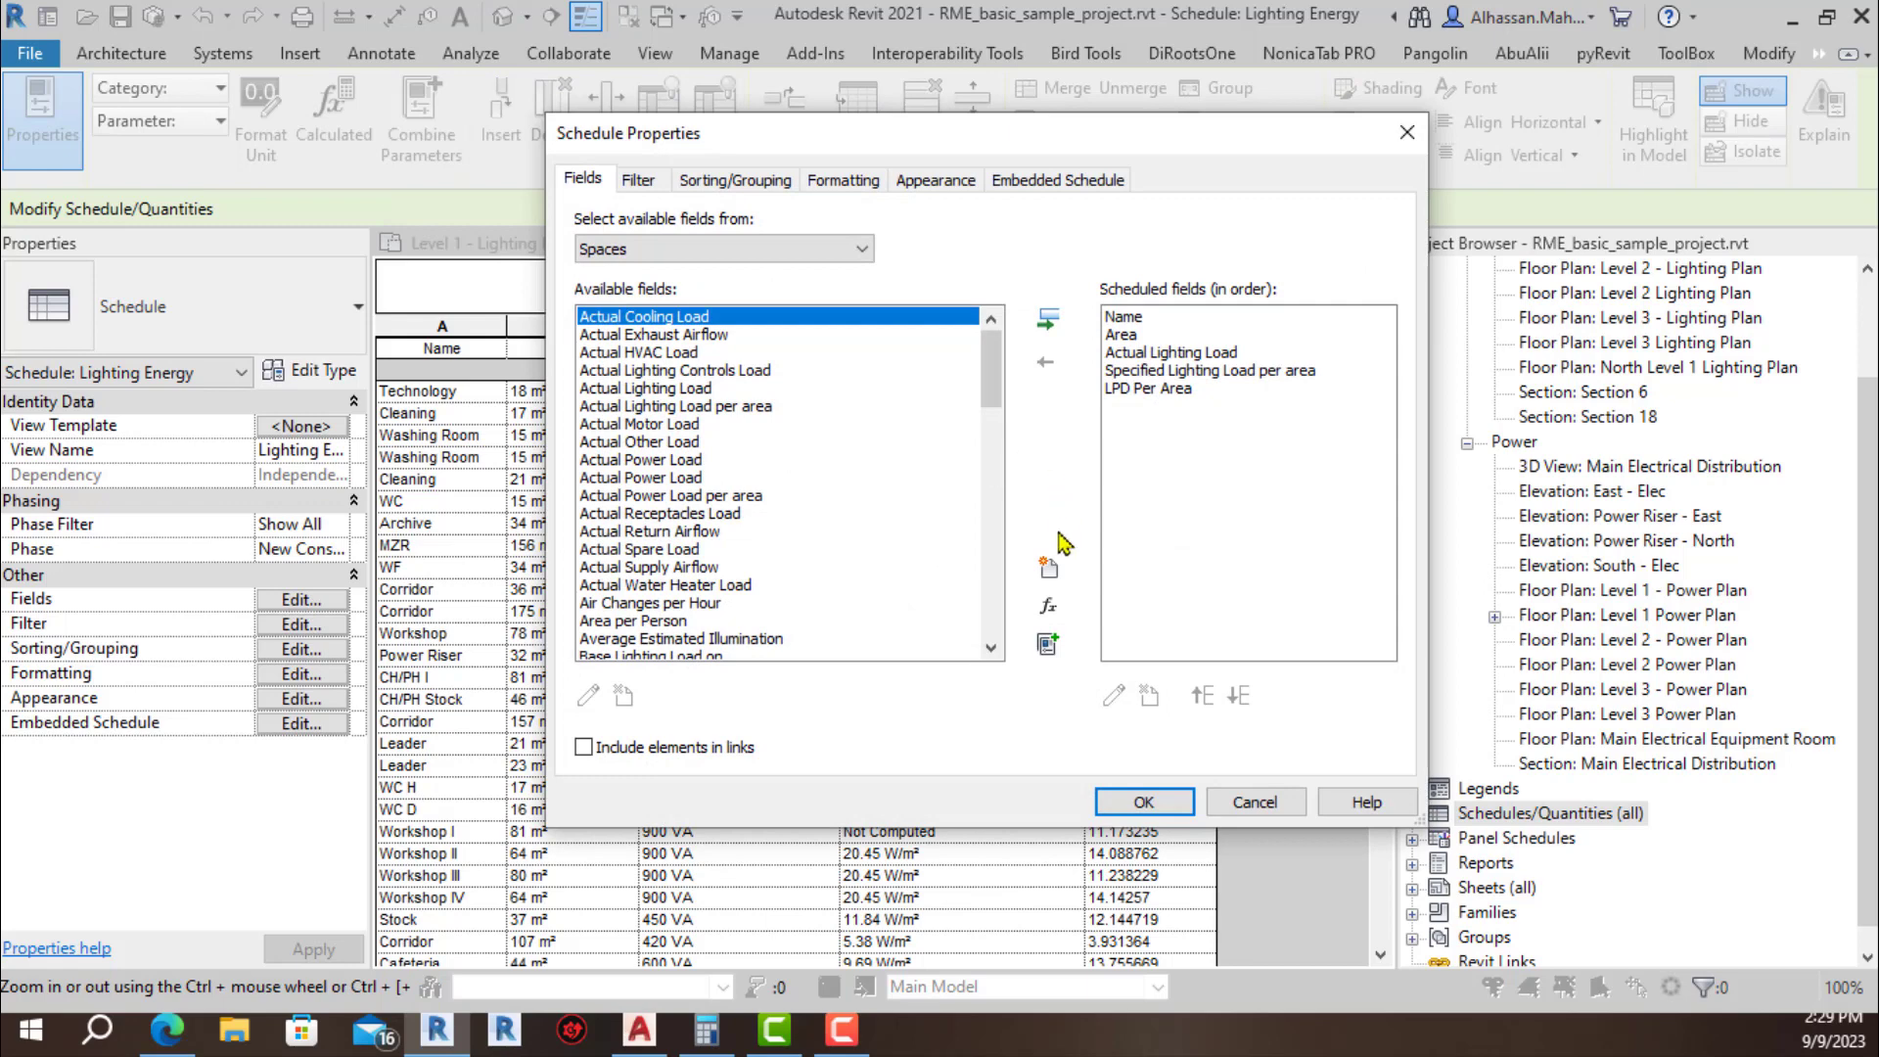
left_click(1048, 607)
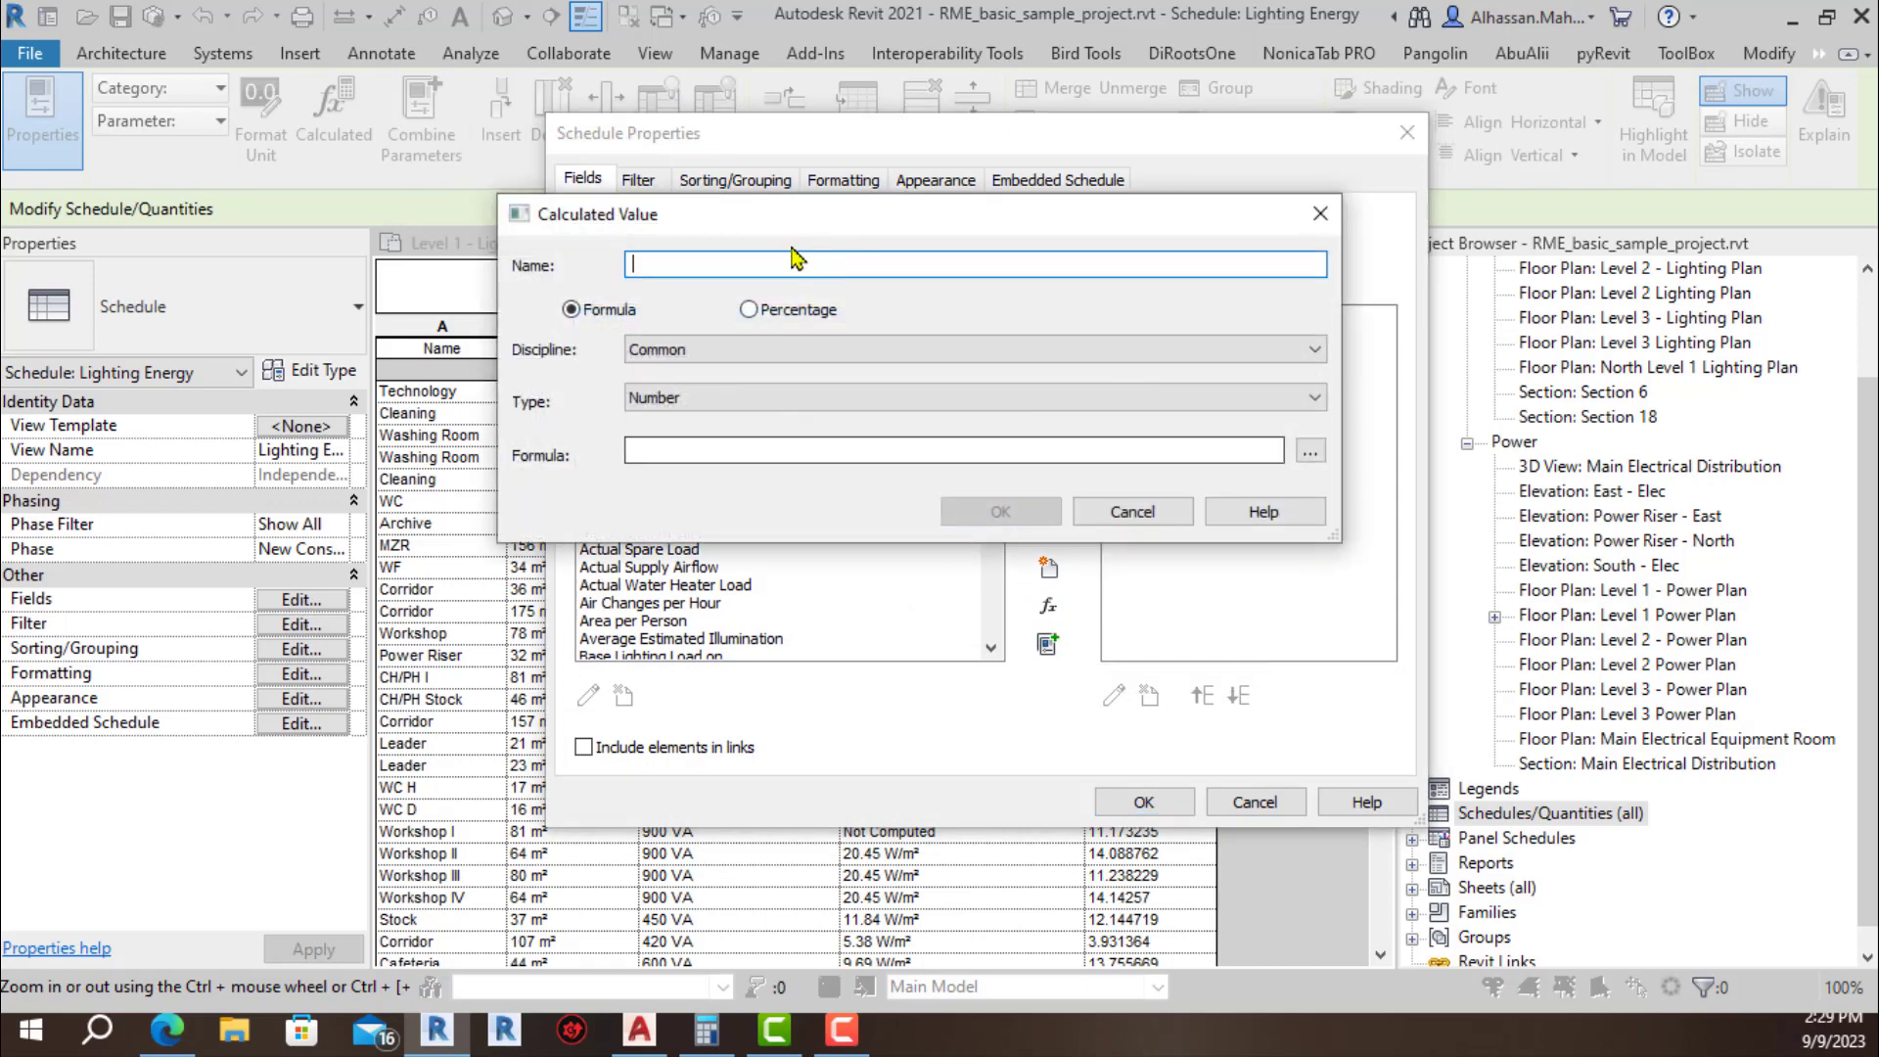
type("Check")
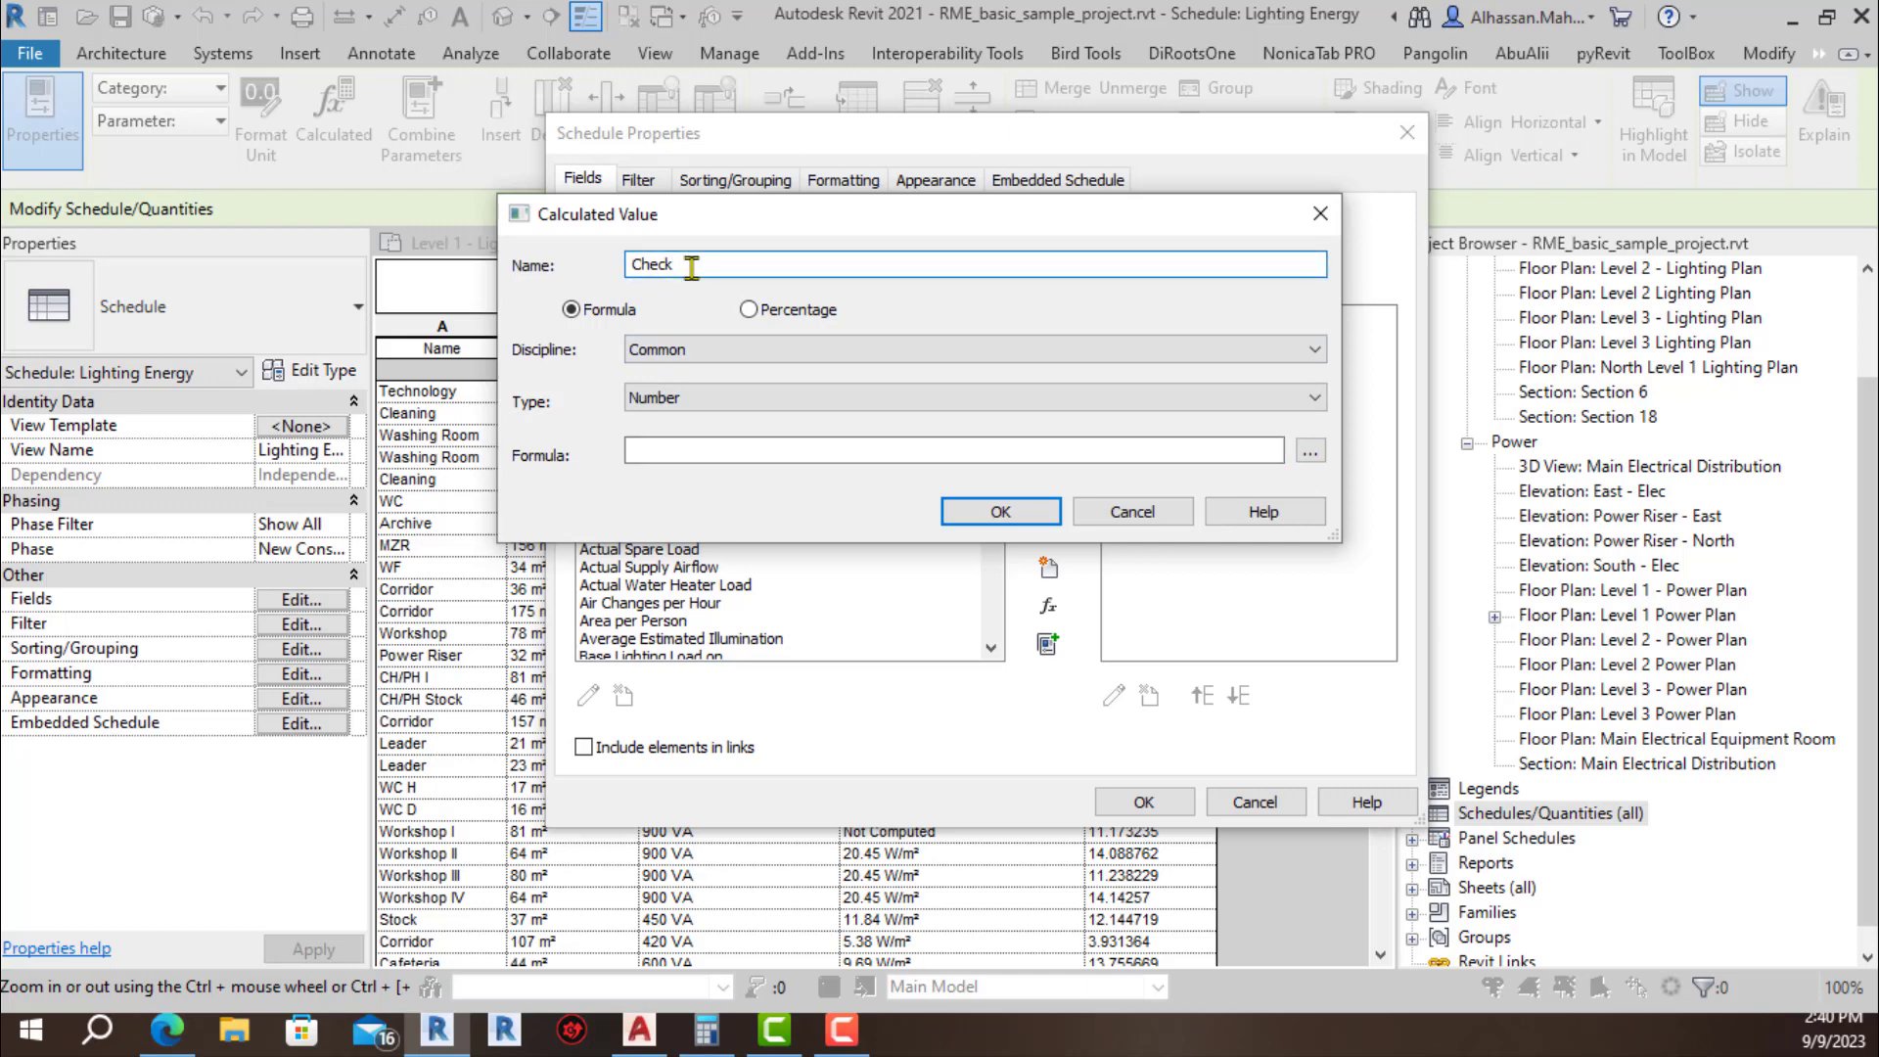
left_click(676, 448)
type("If (")
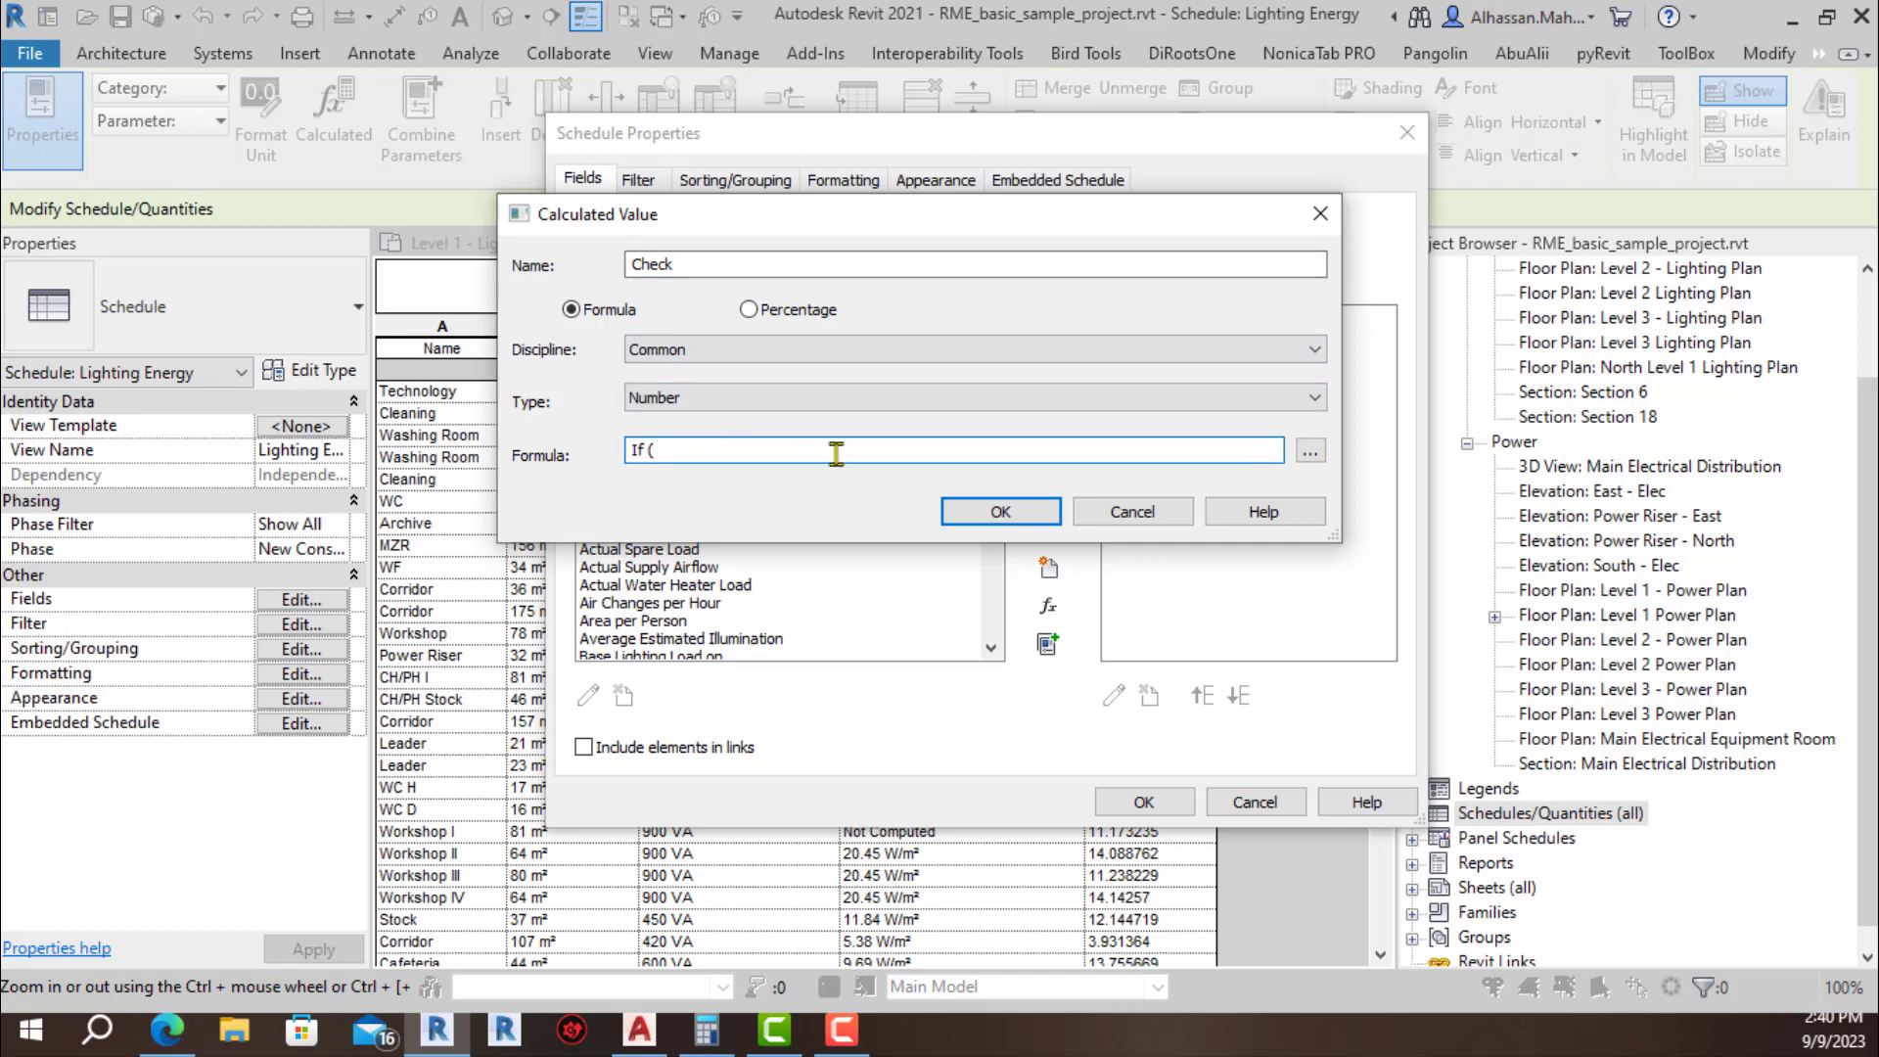
left_click(1310, 451)
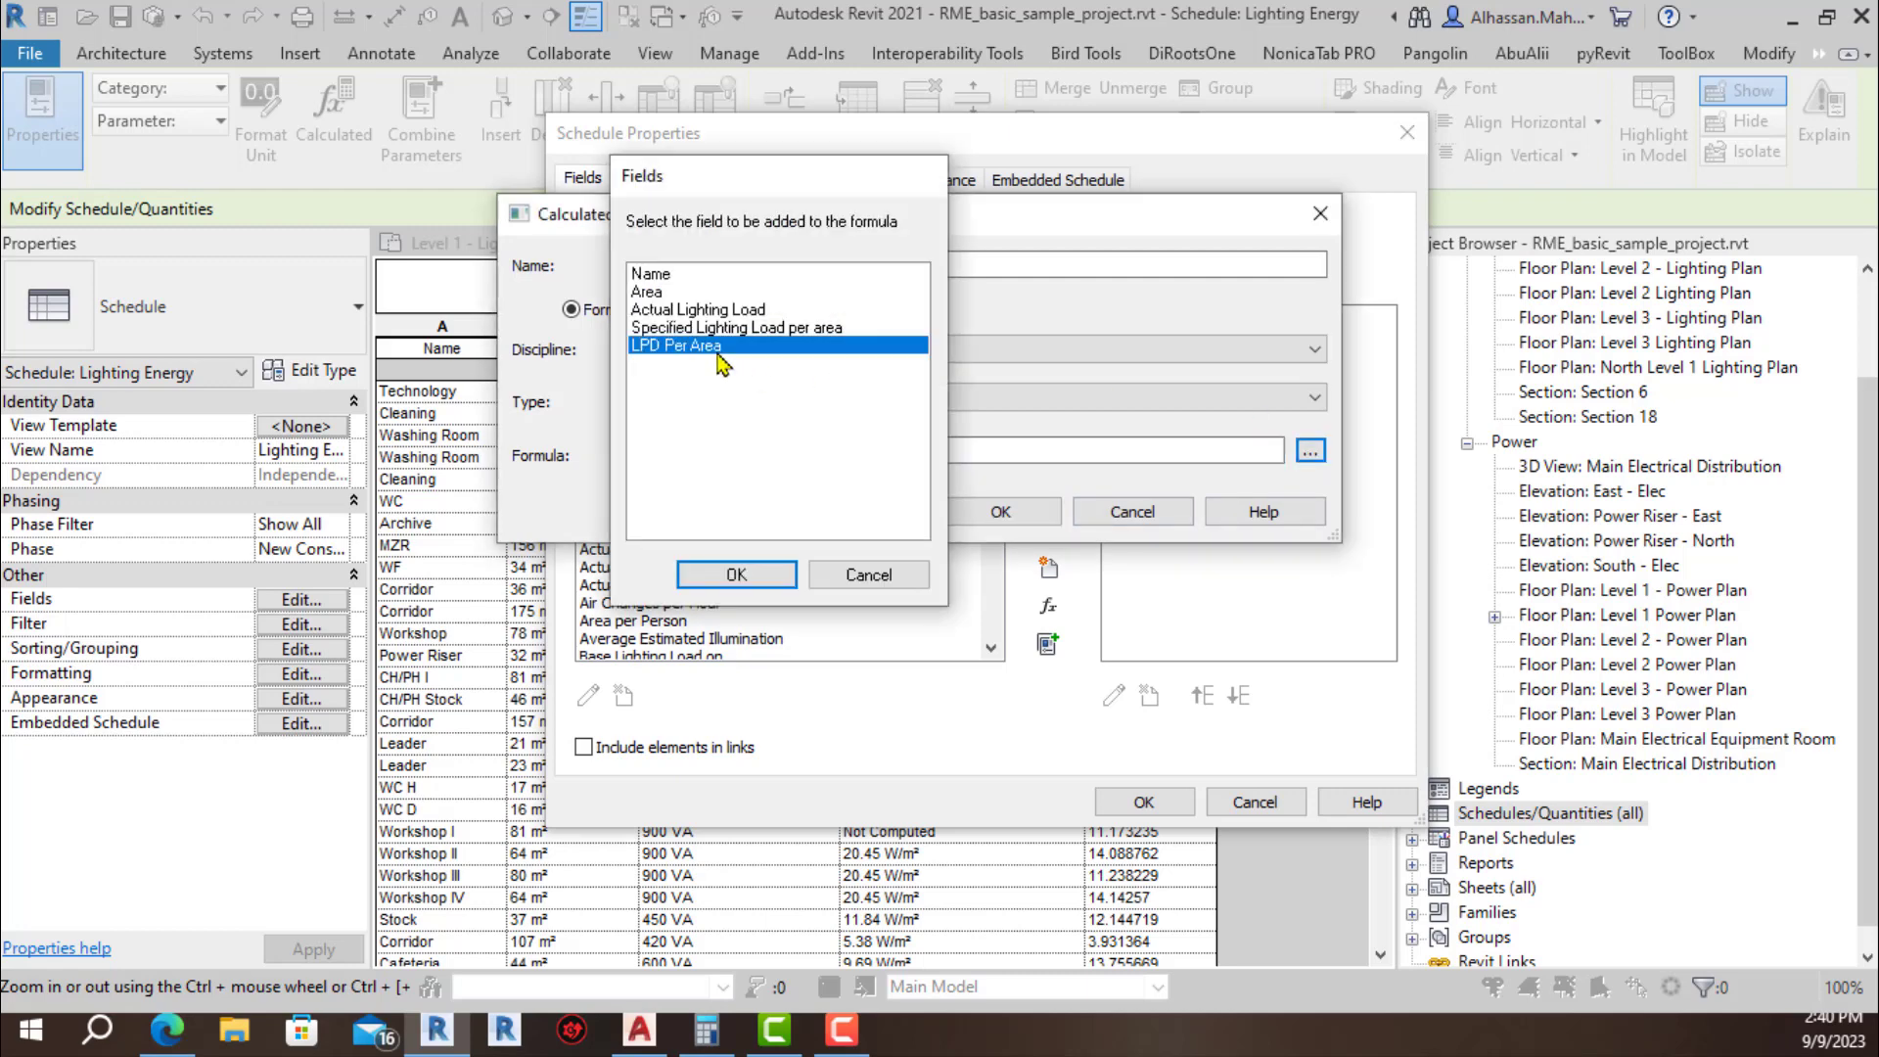
double_click(721, 348)
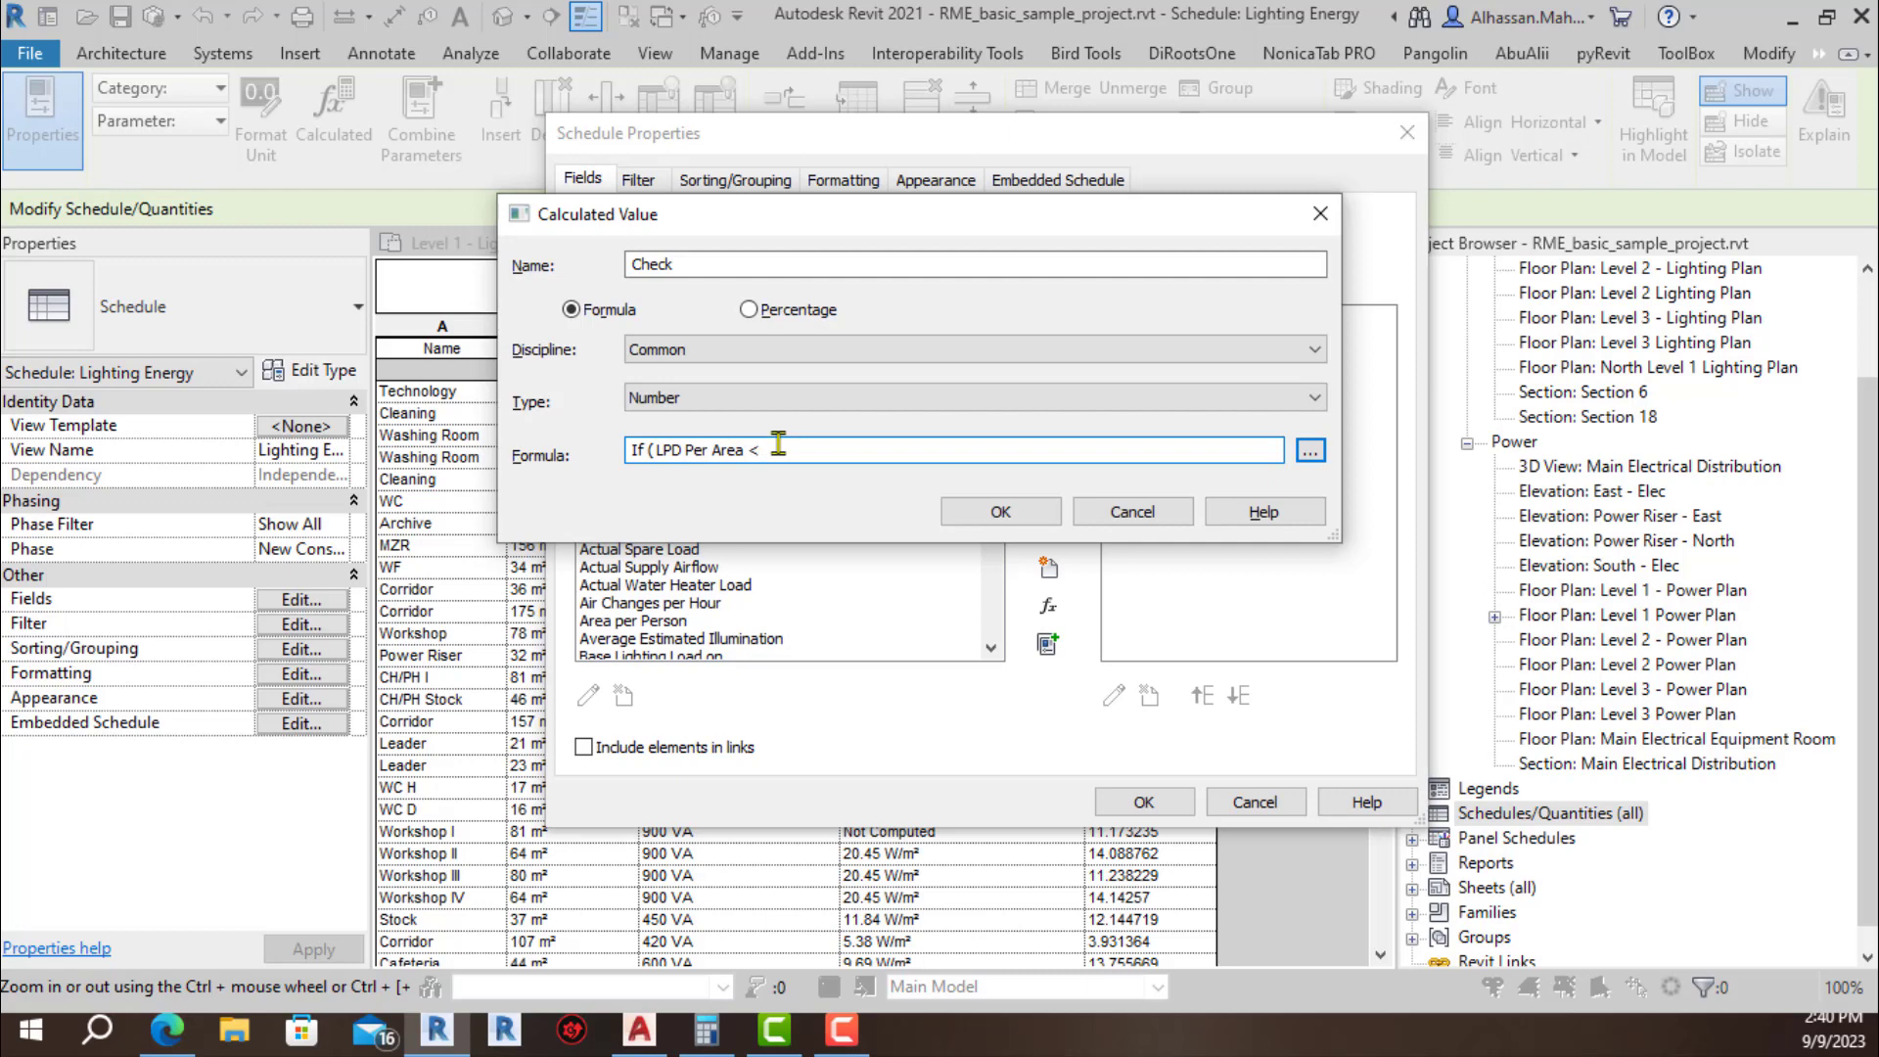
left_click(1310, 452)
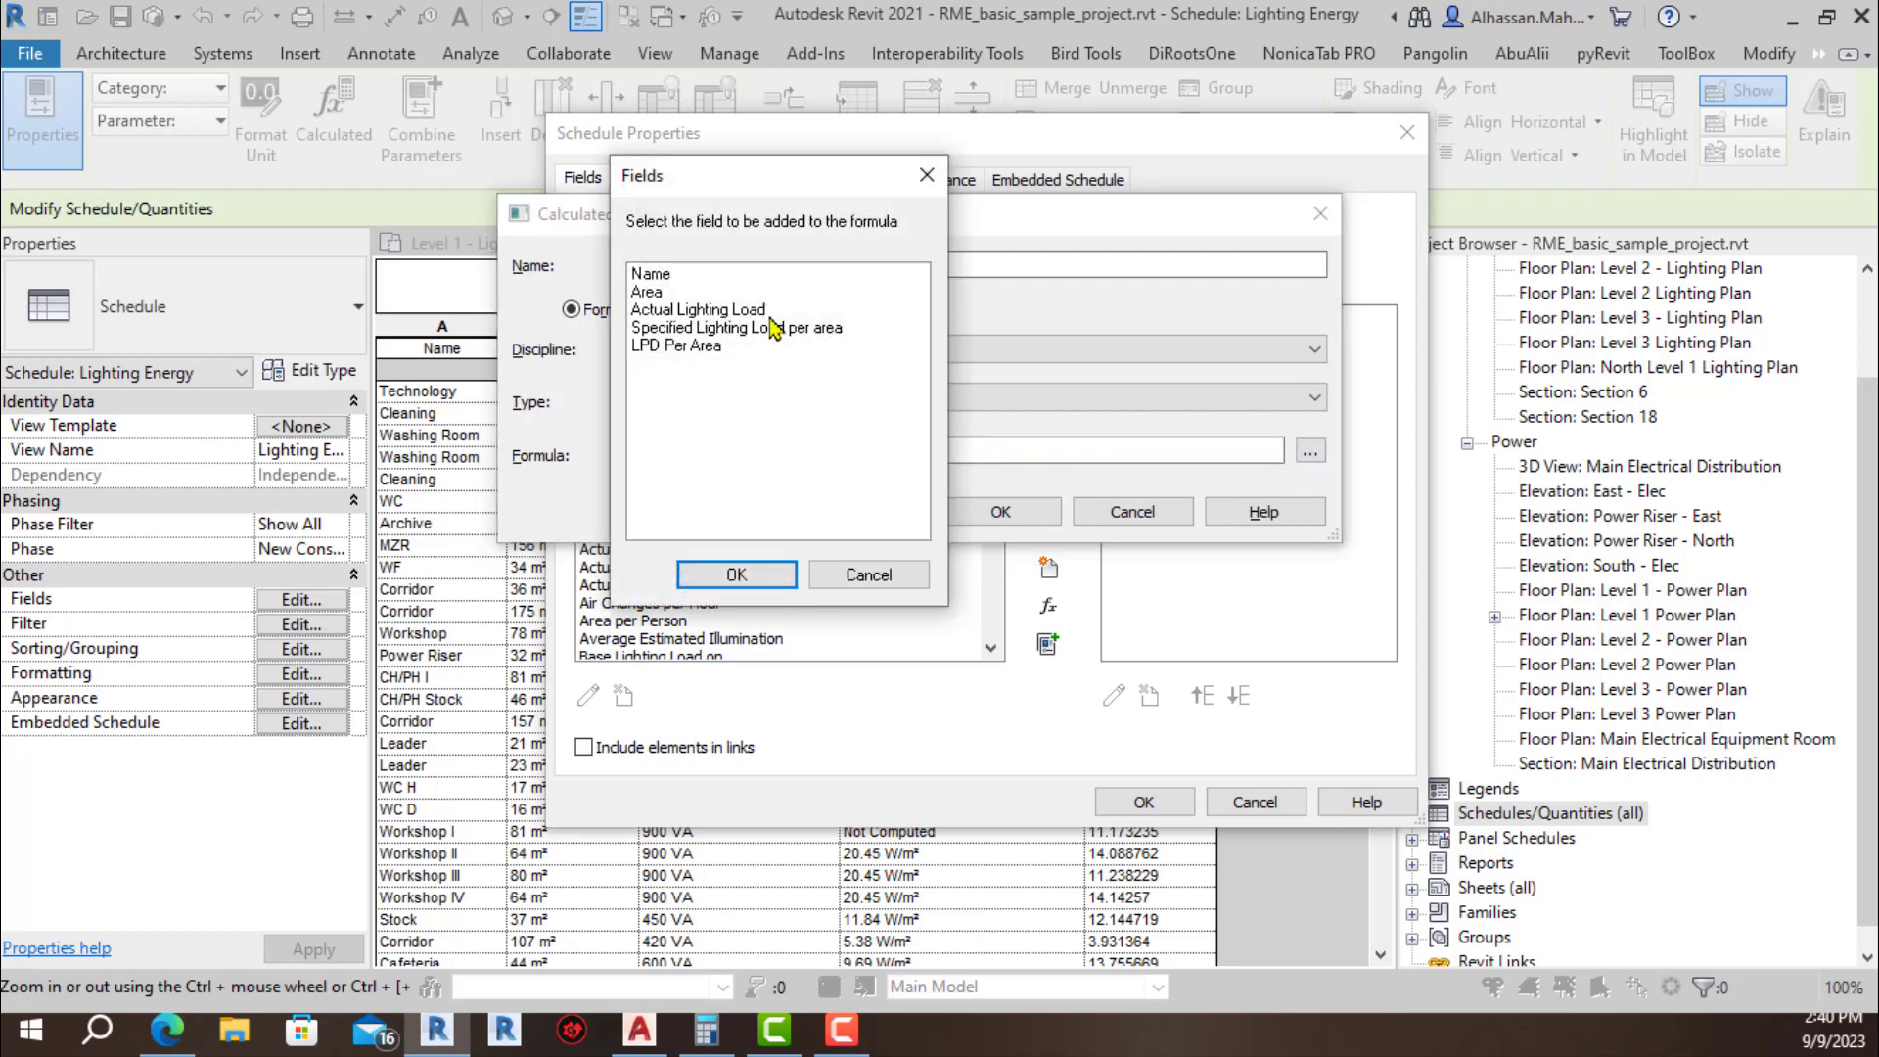
double_click(711, 328)
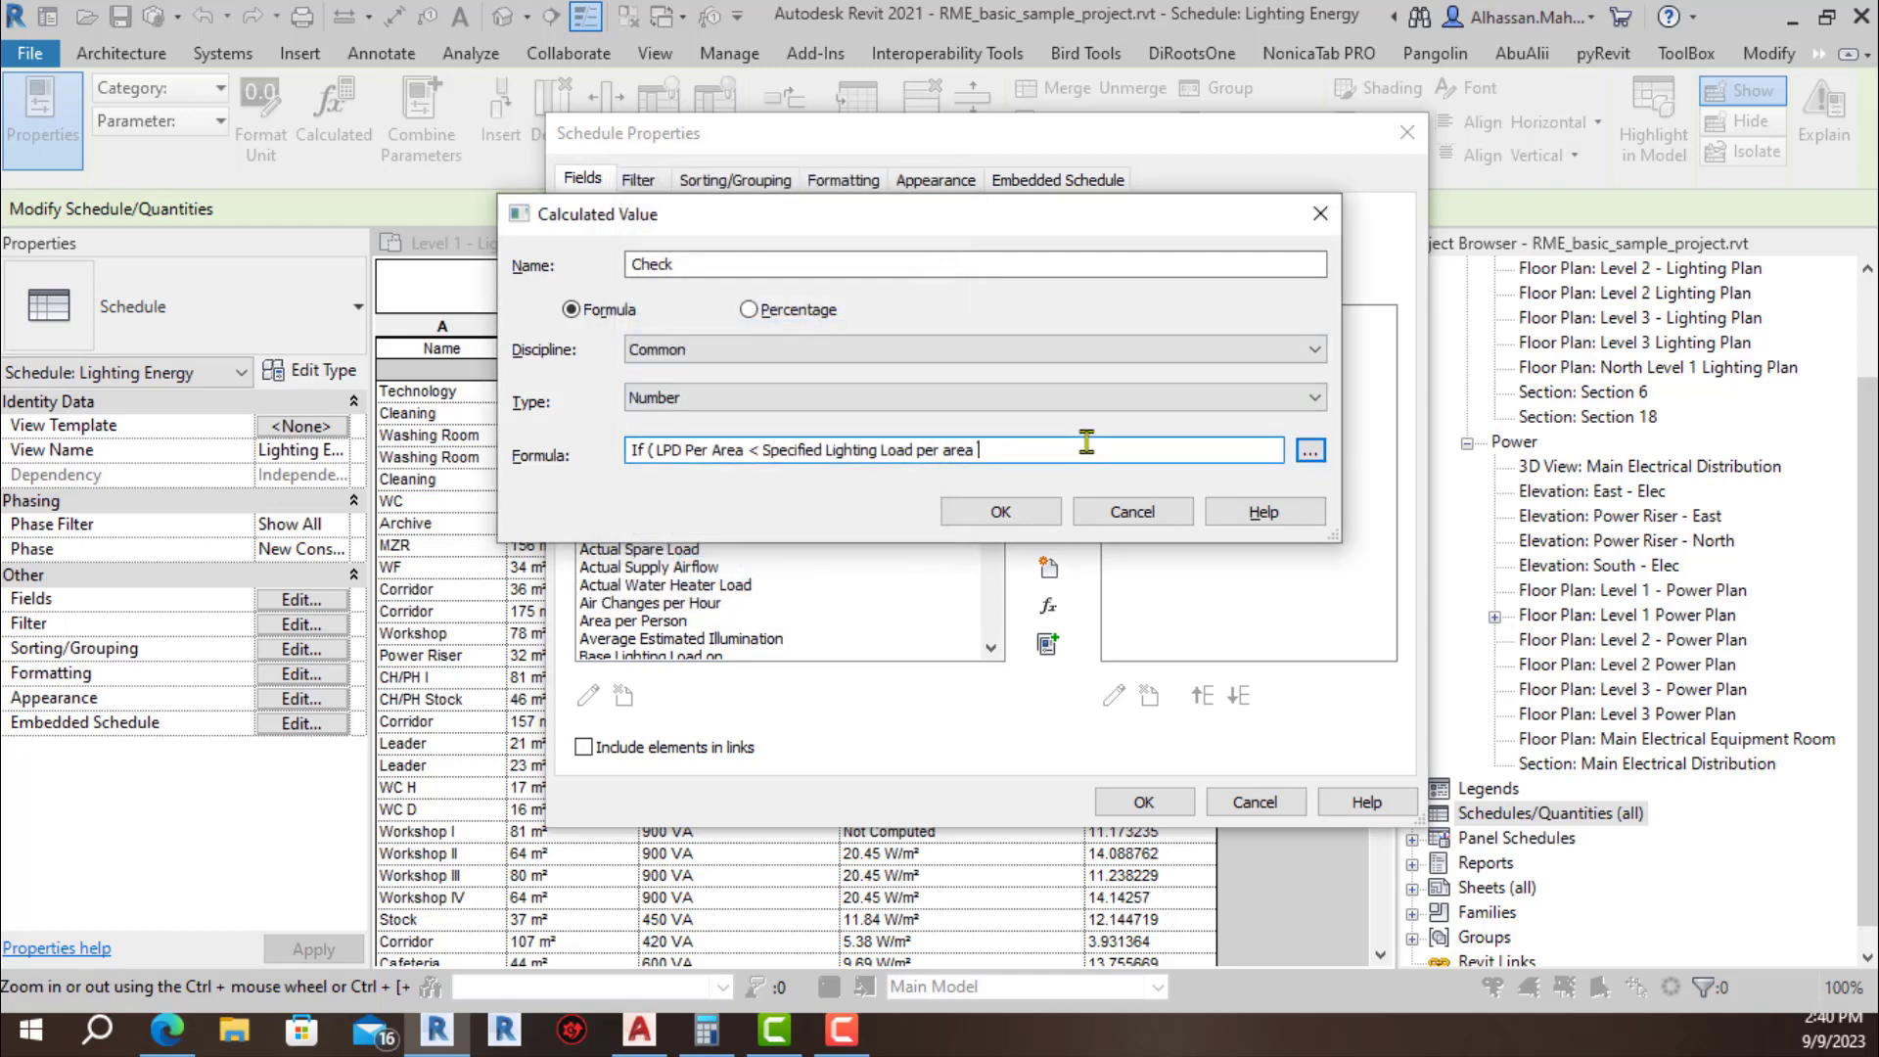
Step: Complete the Check formula as If((LPD Per Area/1) < Specified Lighting Load per area, 1, 0) and apply
type("و")
type("و")
left_click(745, 454)
type("/1")
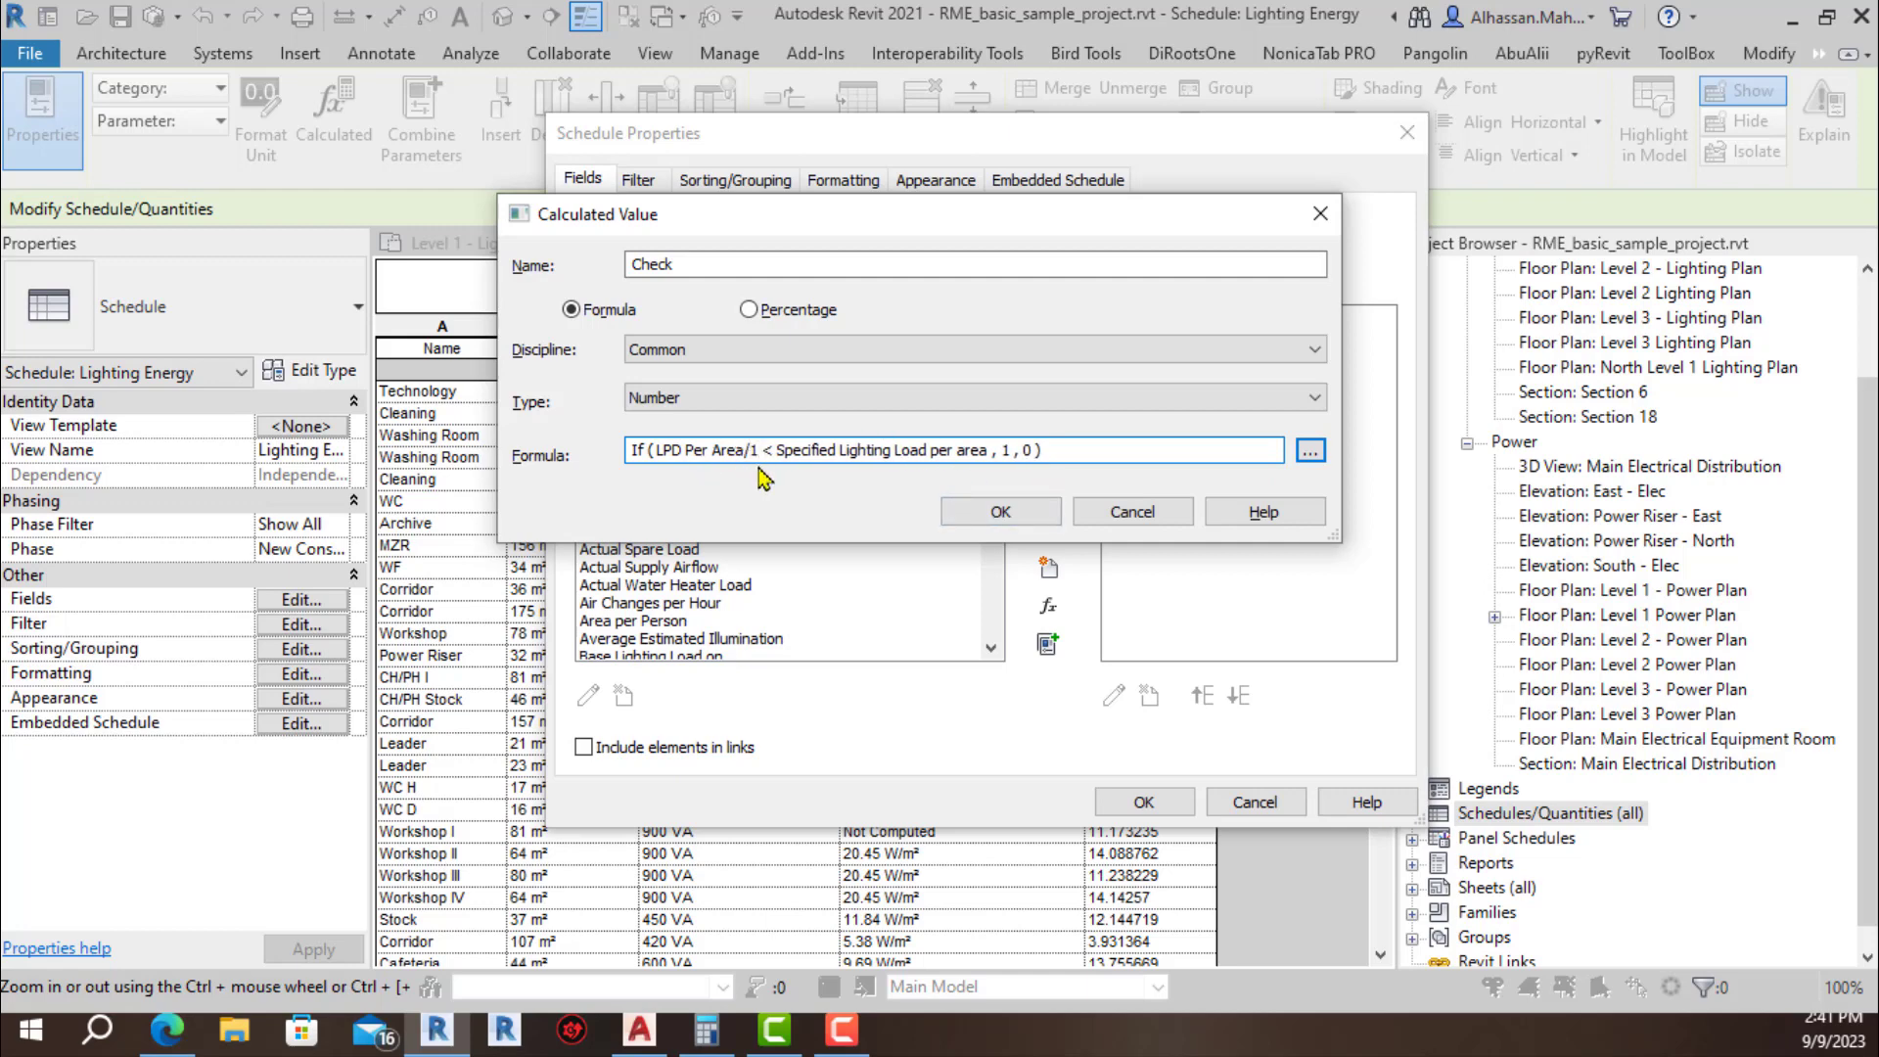
type(")")
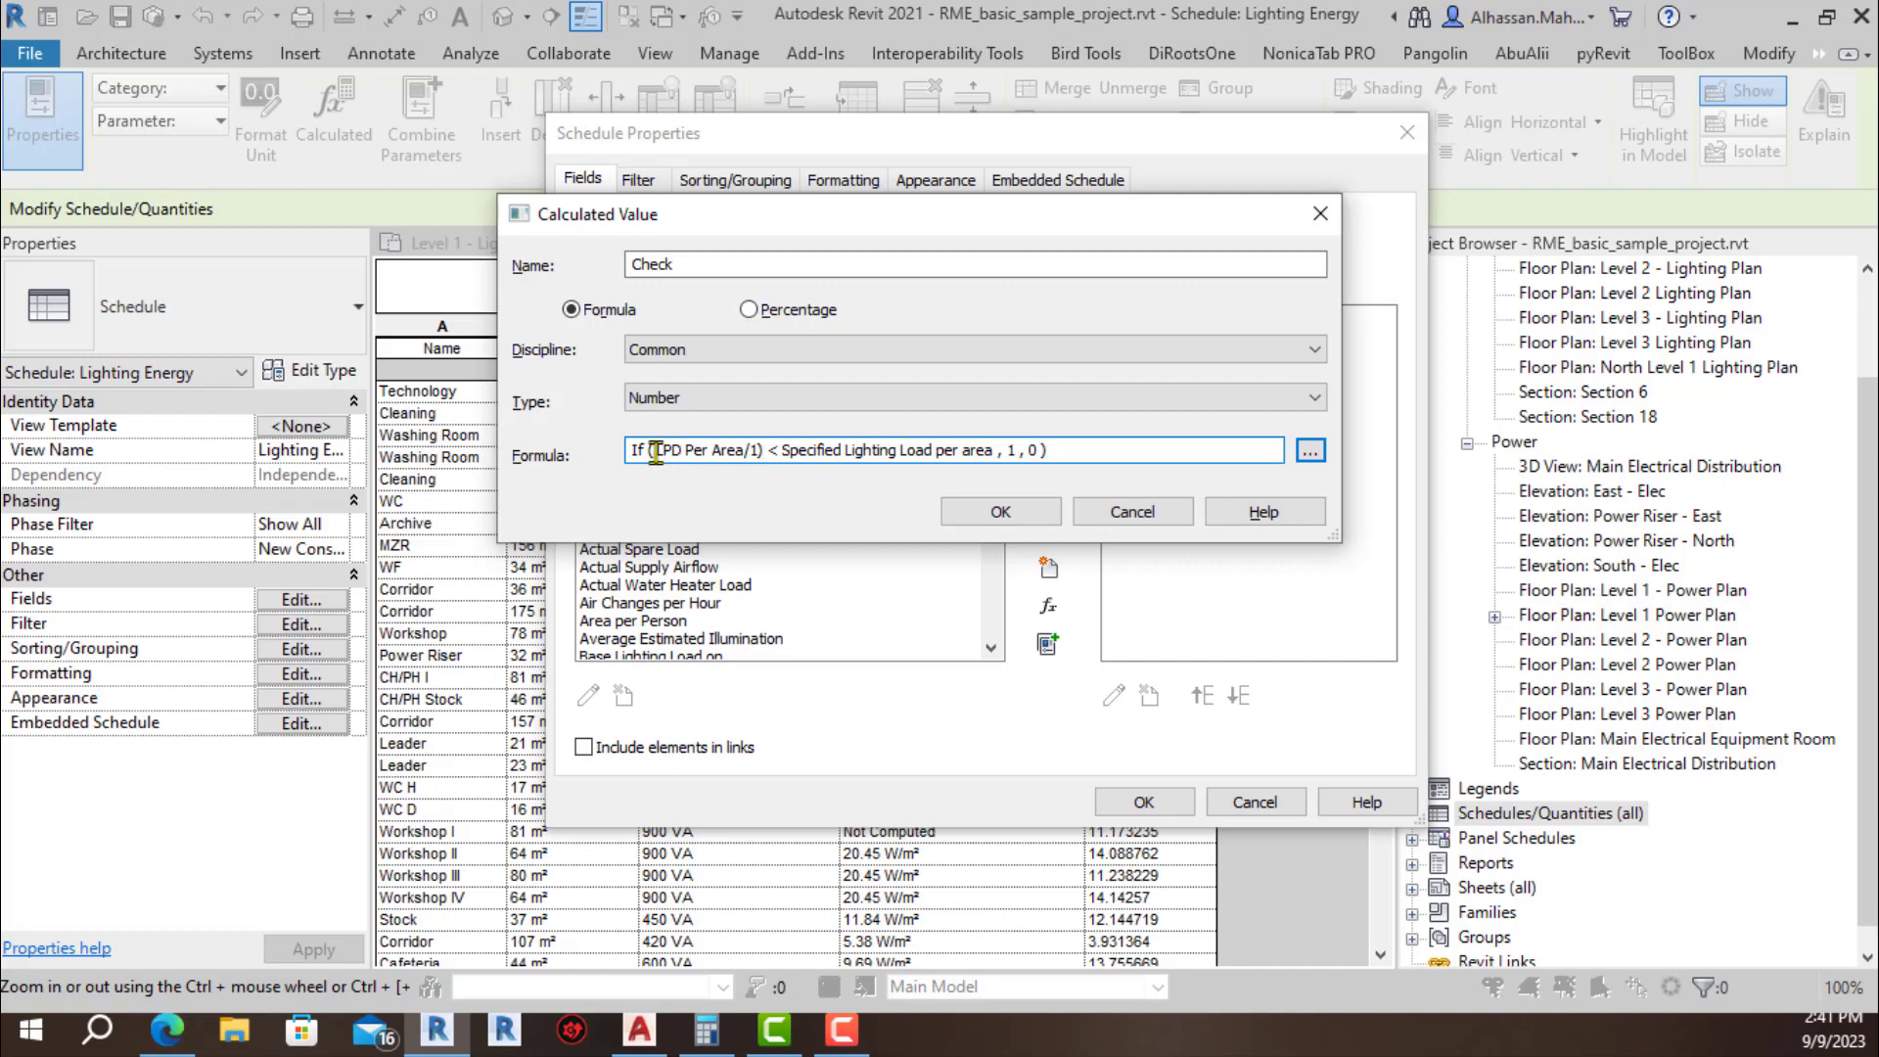
left_click(662, 452)
type("(")
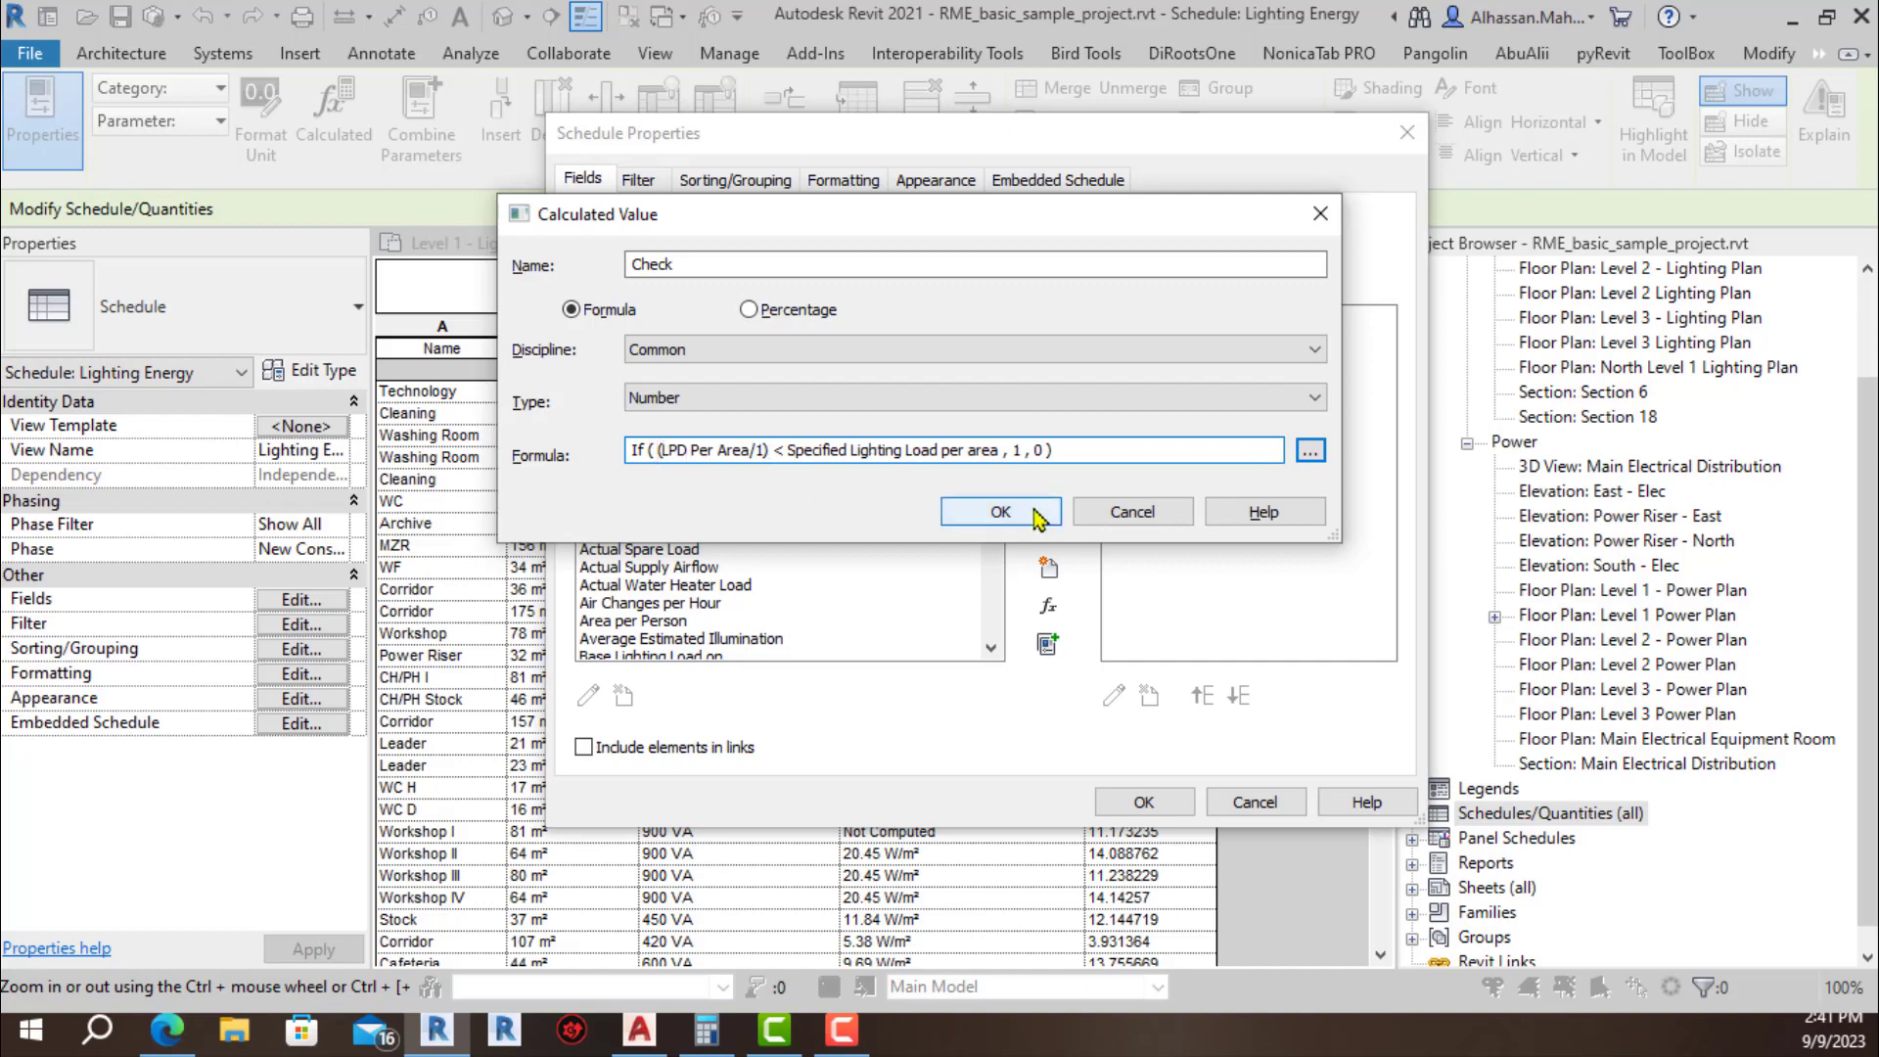
left_click(1036, 513)
left_click(1180, 803)
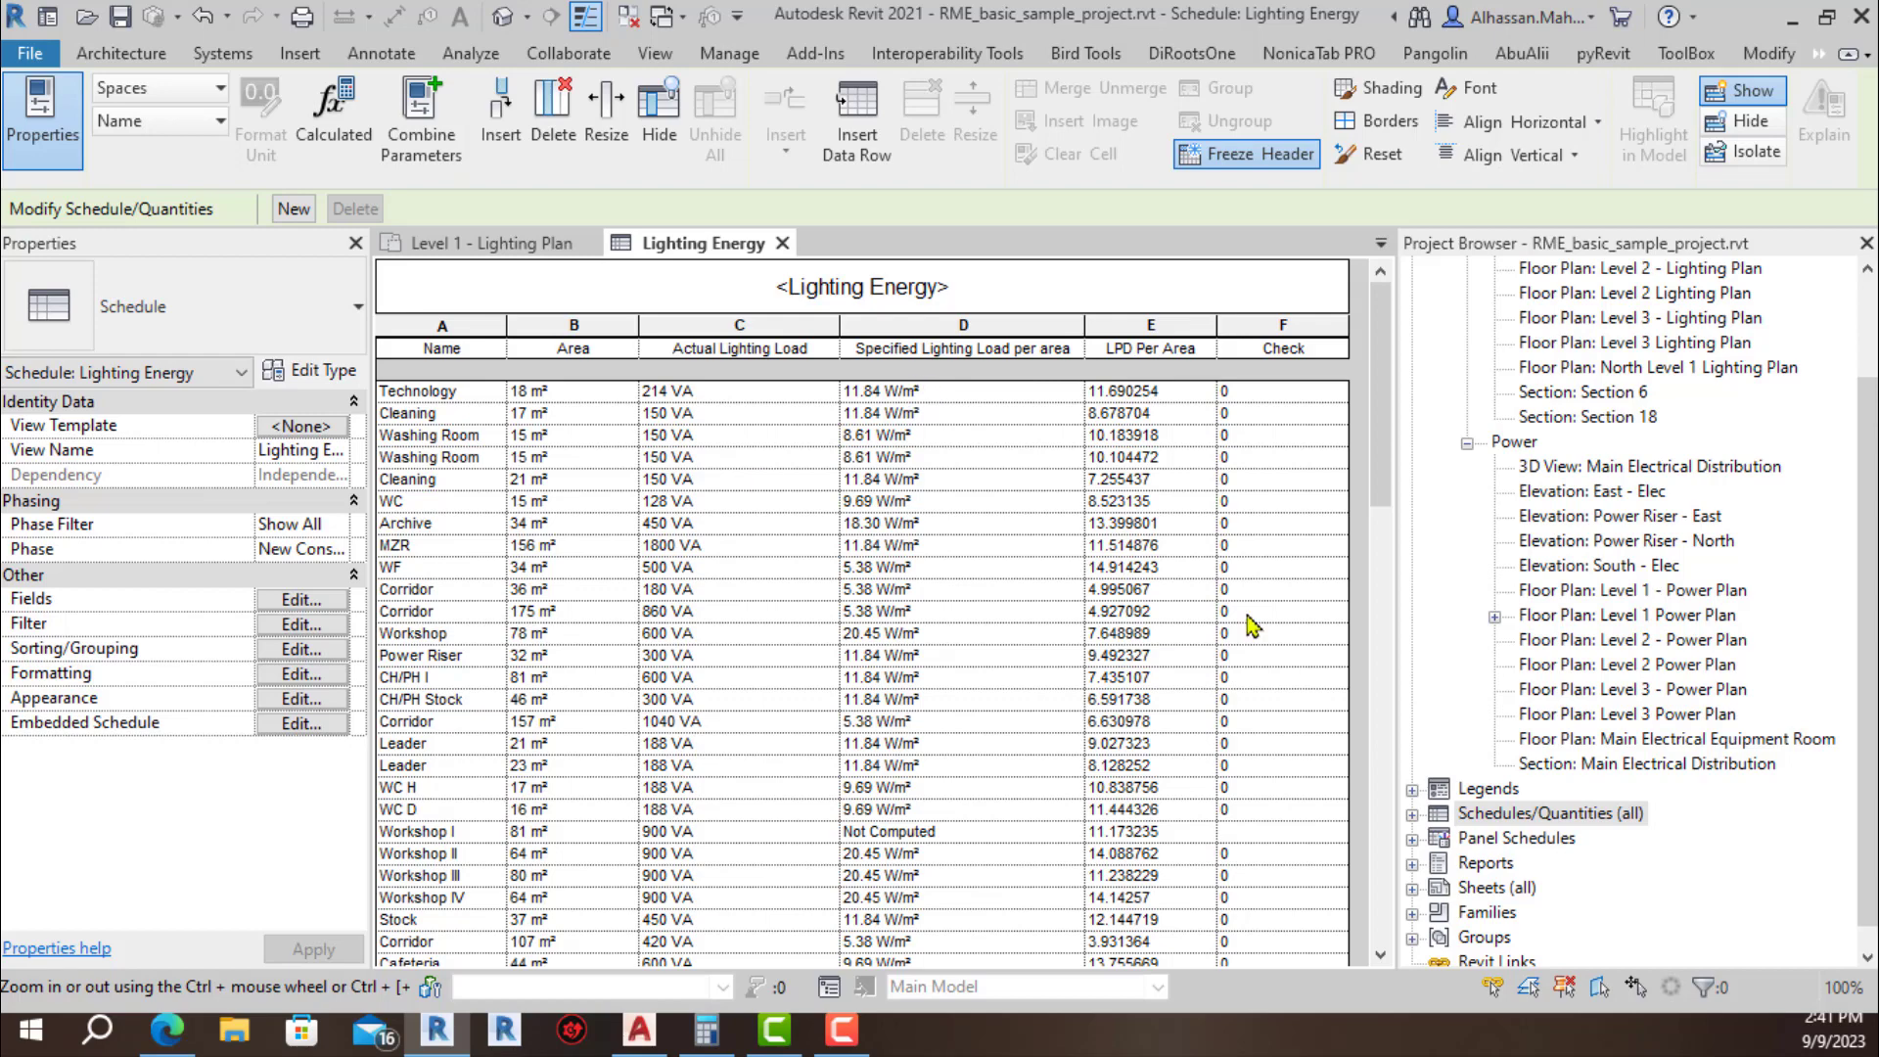
Step: In the schedule's Formatting settings, hide the Check field and select LPD Per Area
left_click(338, 675)
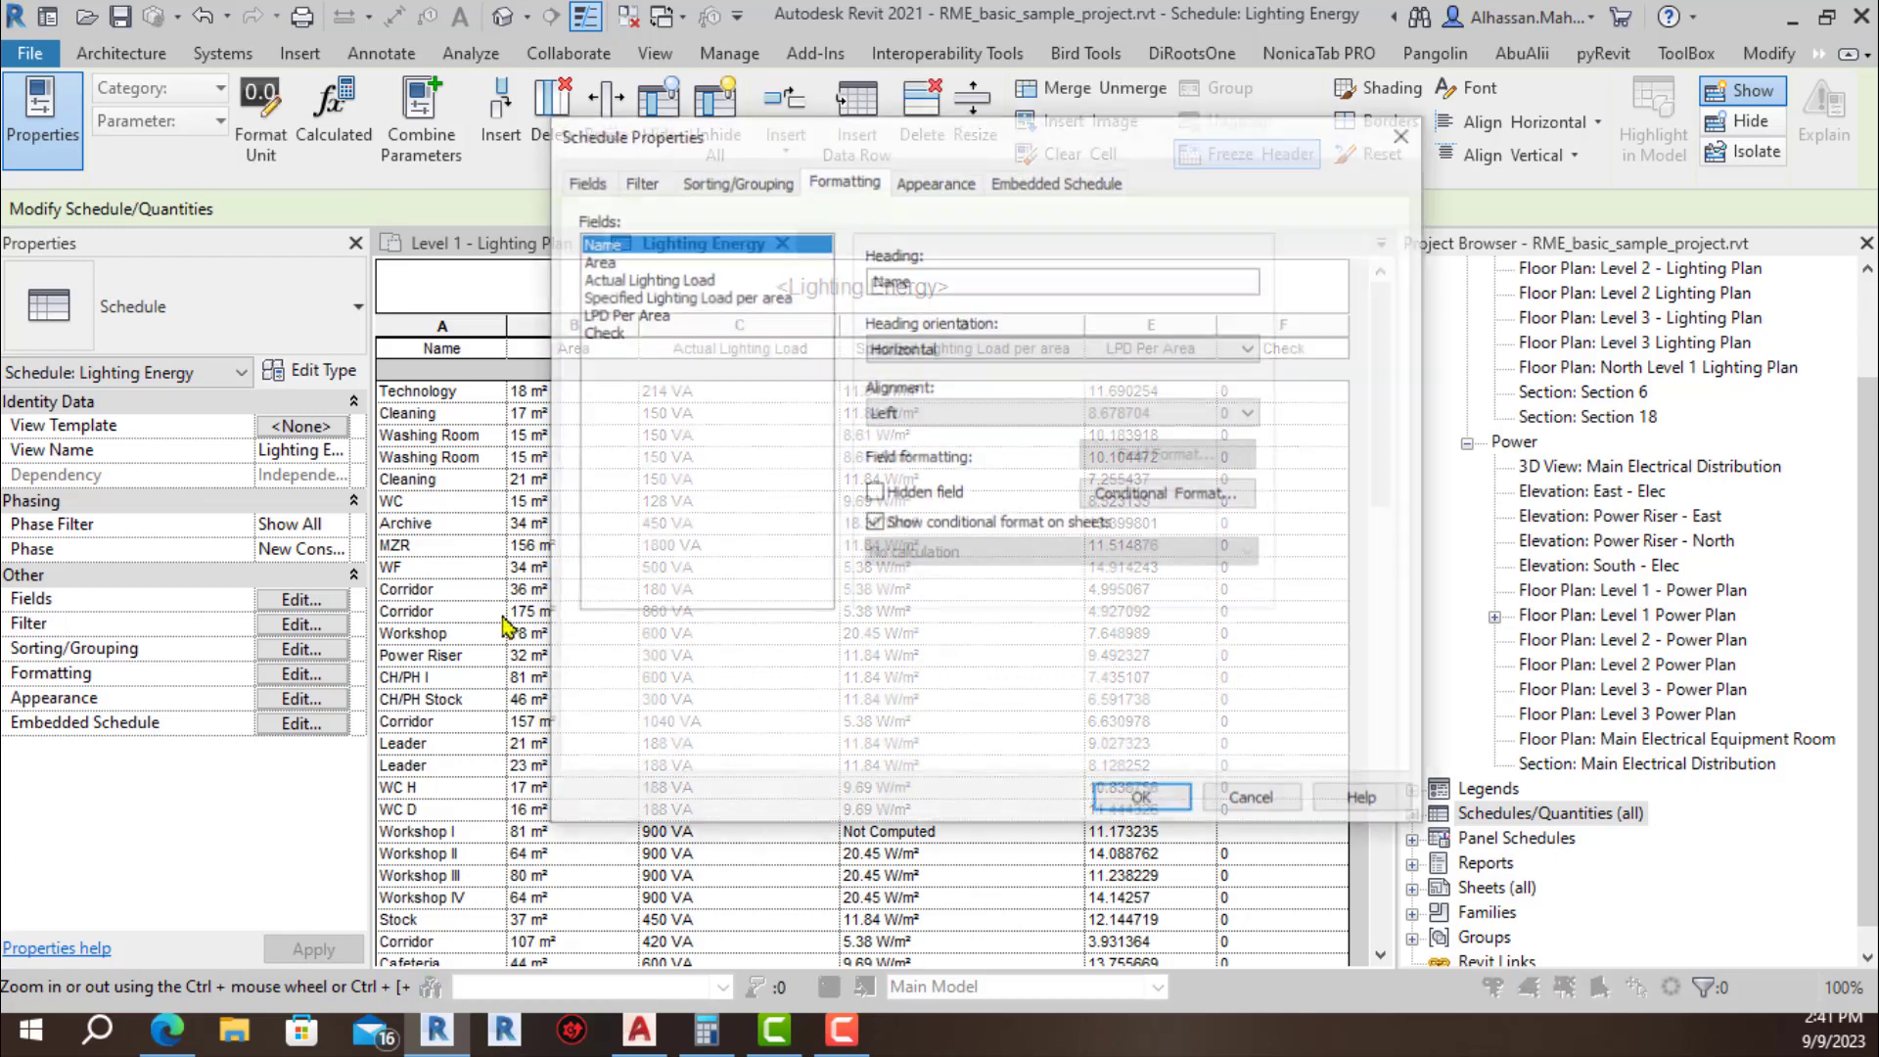
left_click(612, 333)
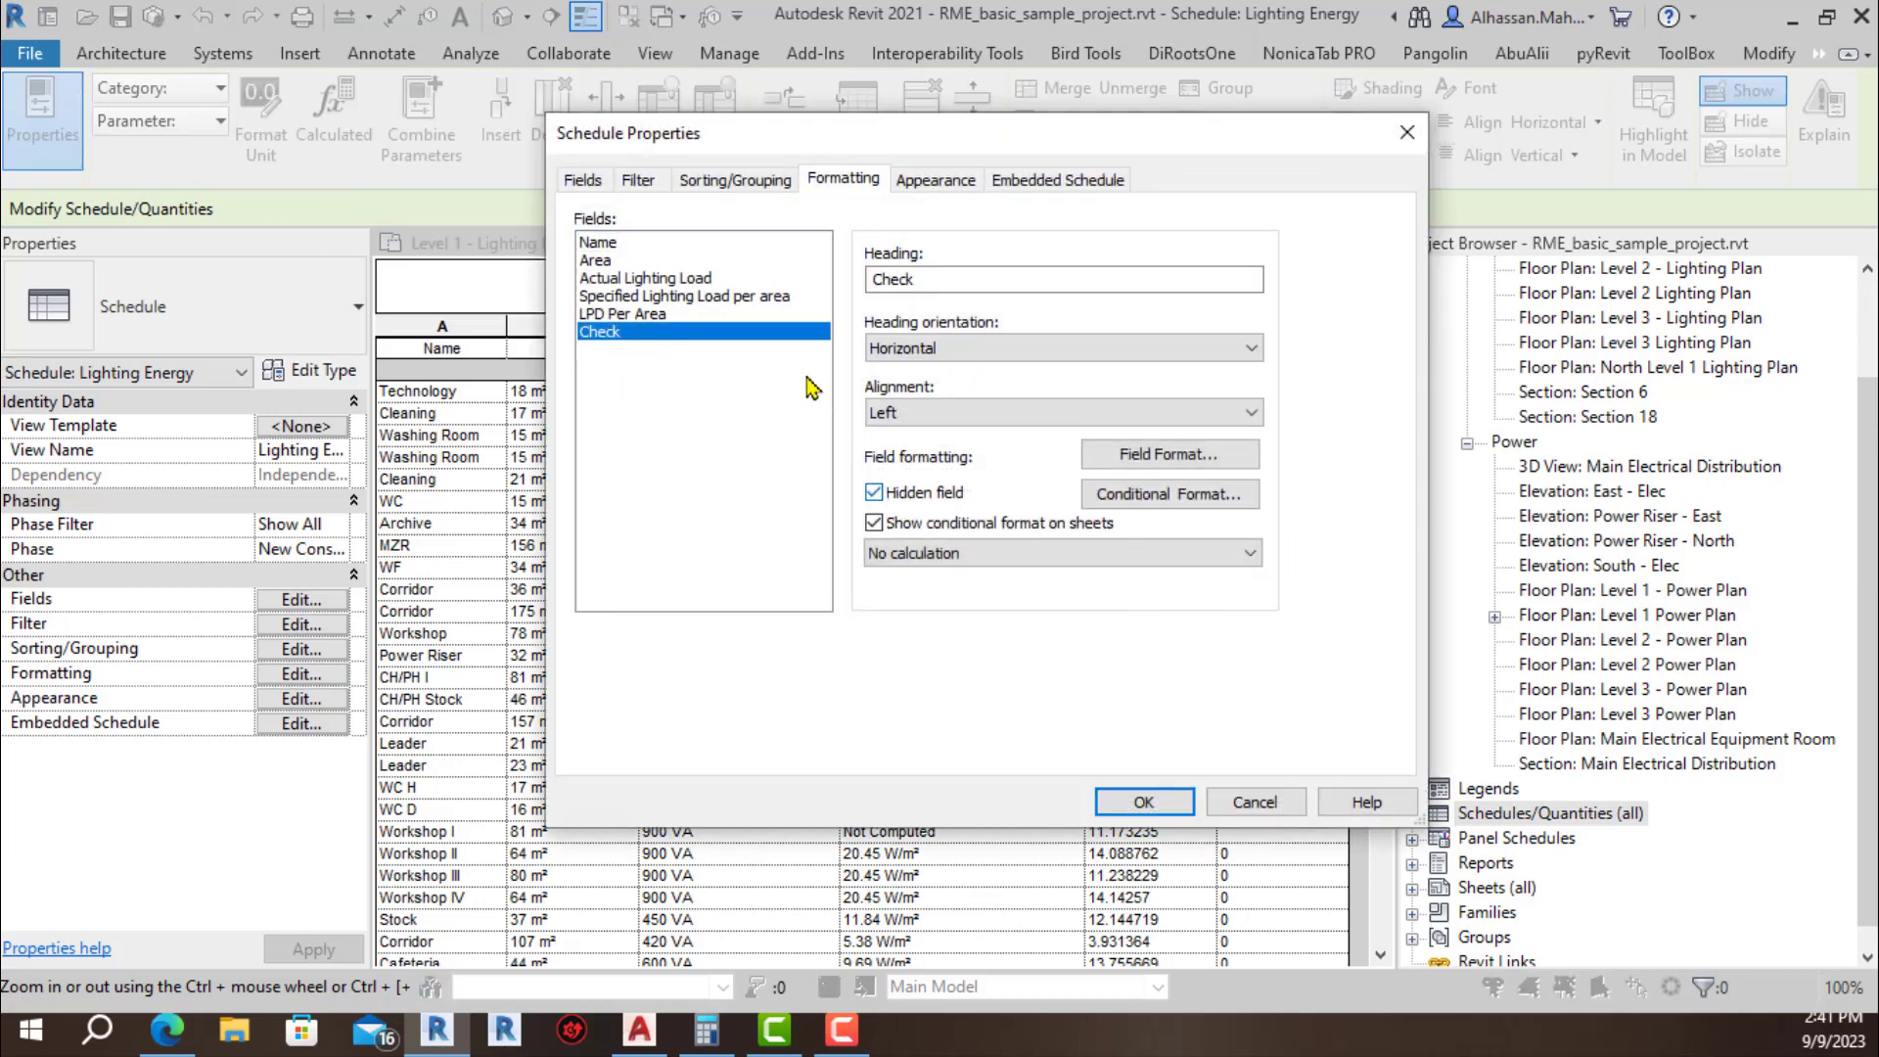
left_click(673, 316)
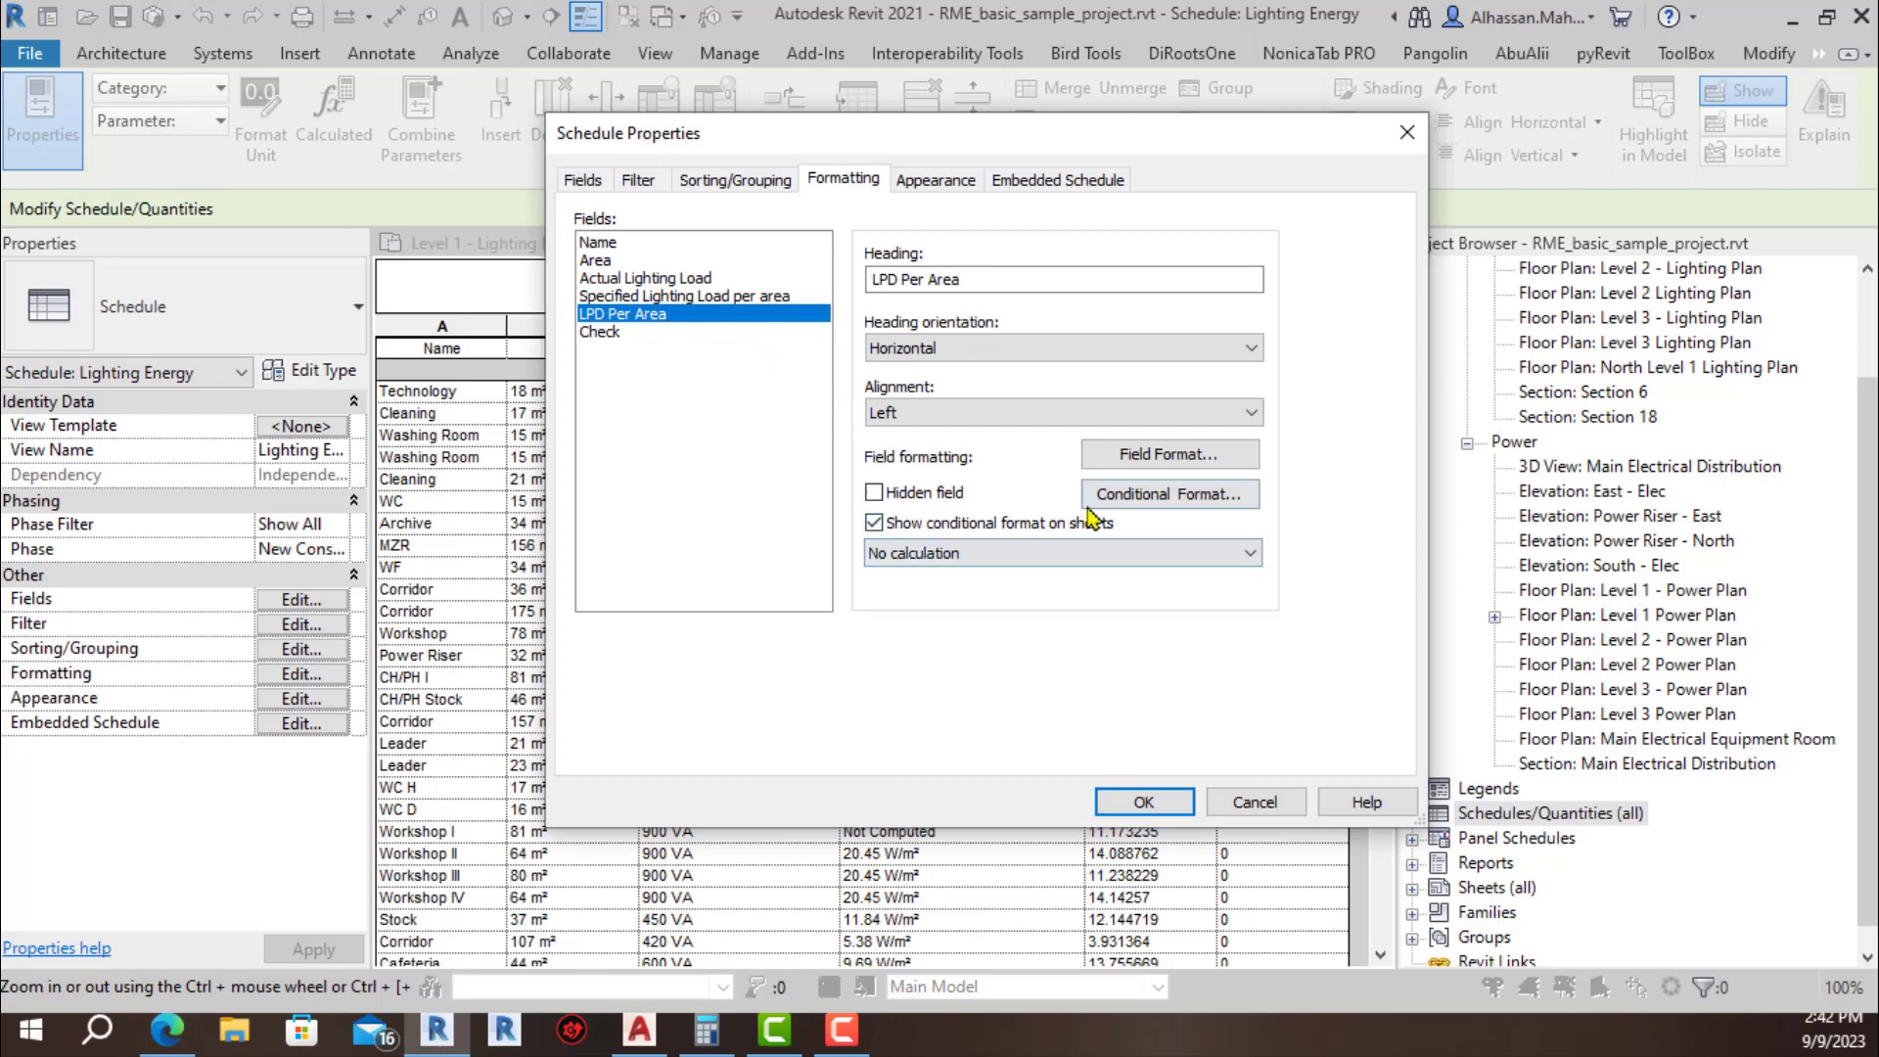
Step: Add conditional formatting to LPD Per Area: when Check equals 0, use a green background
left_click(1124, 494)
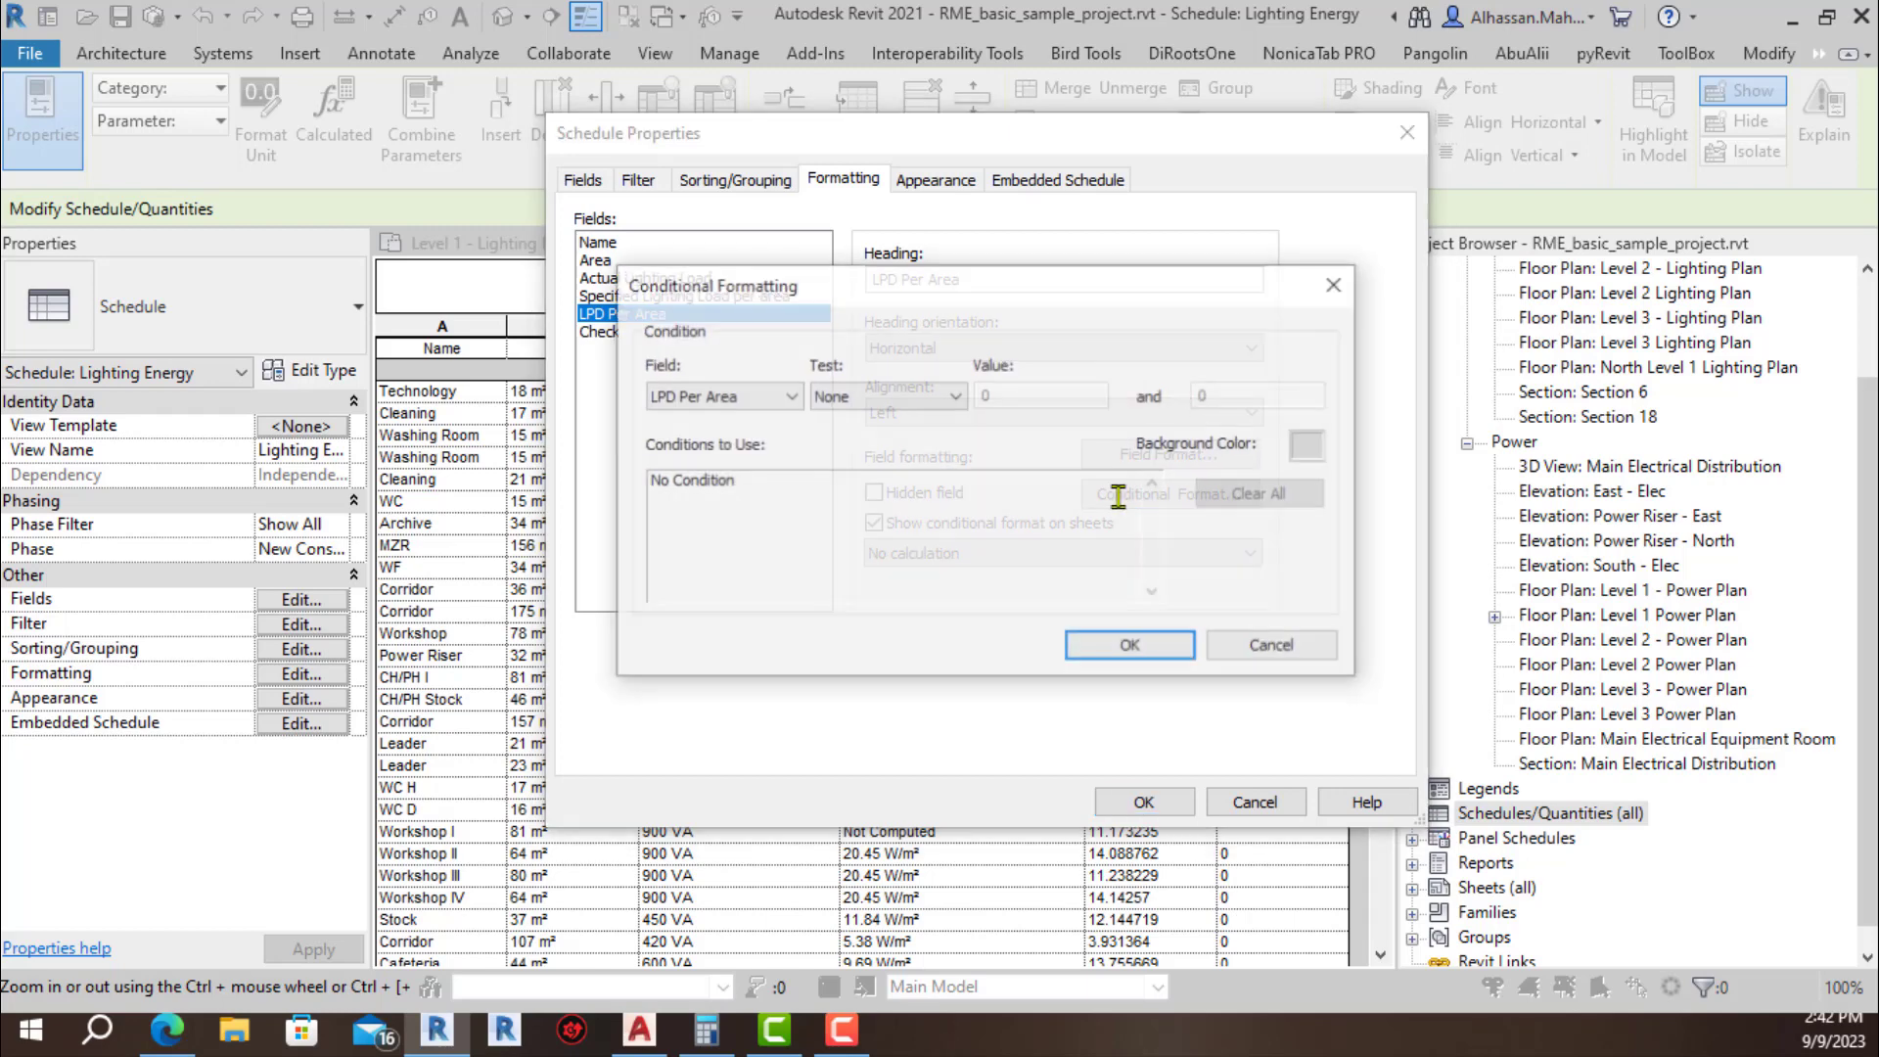
left_click(704, 395)
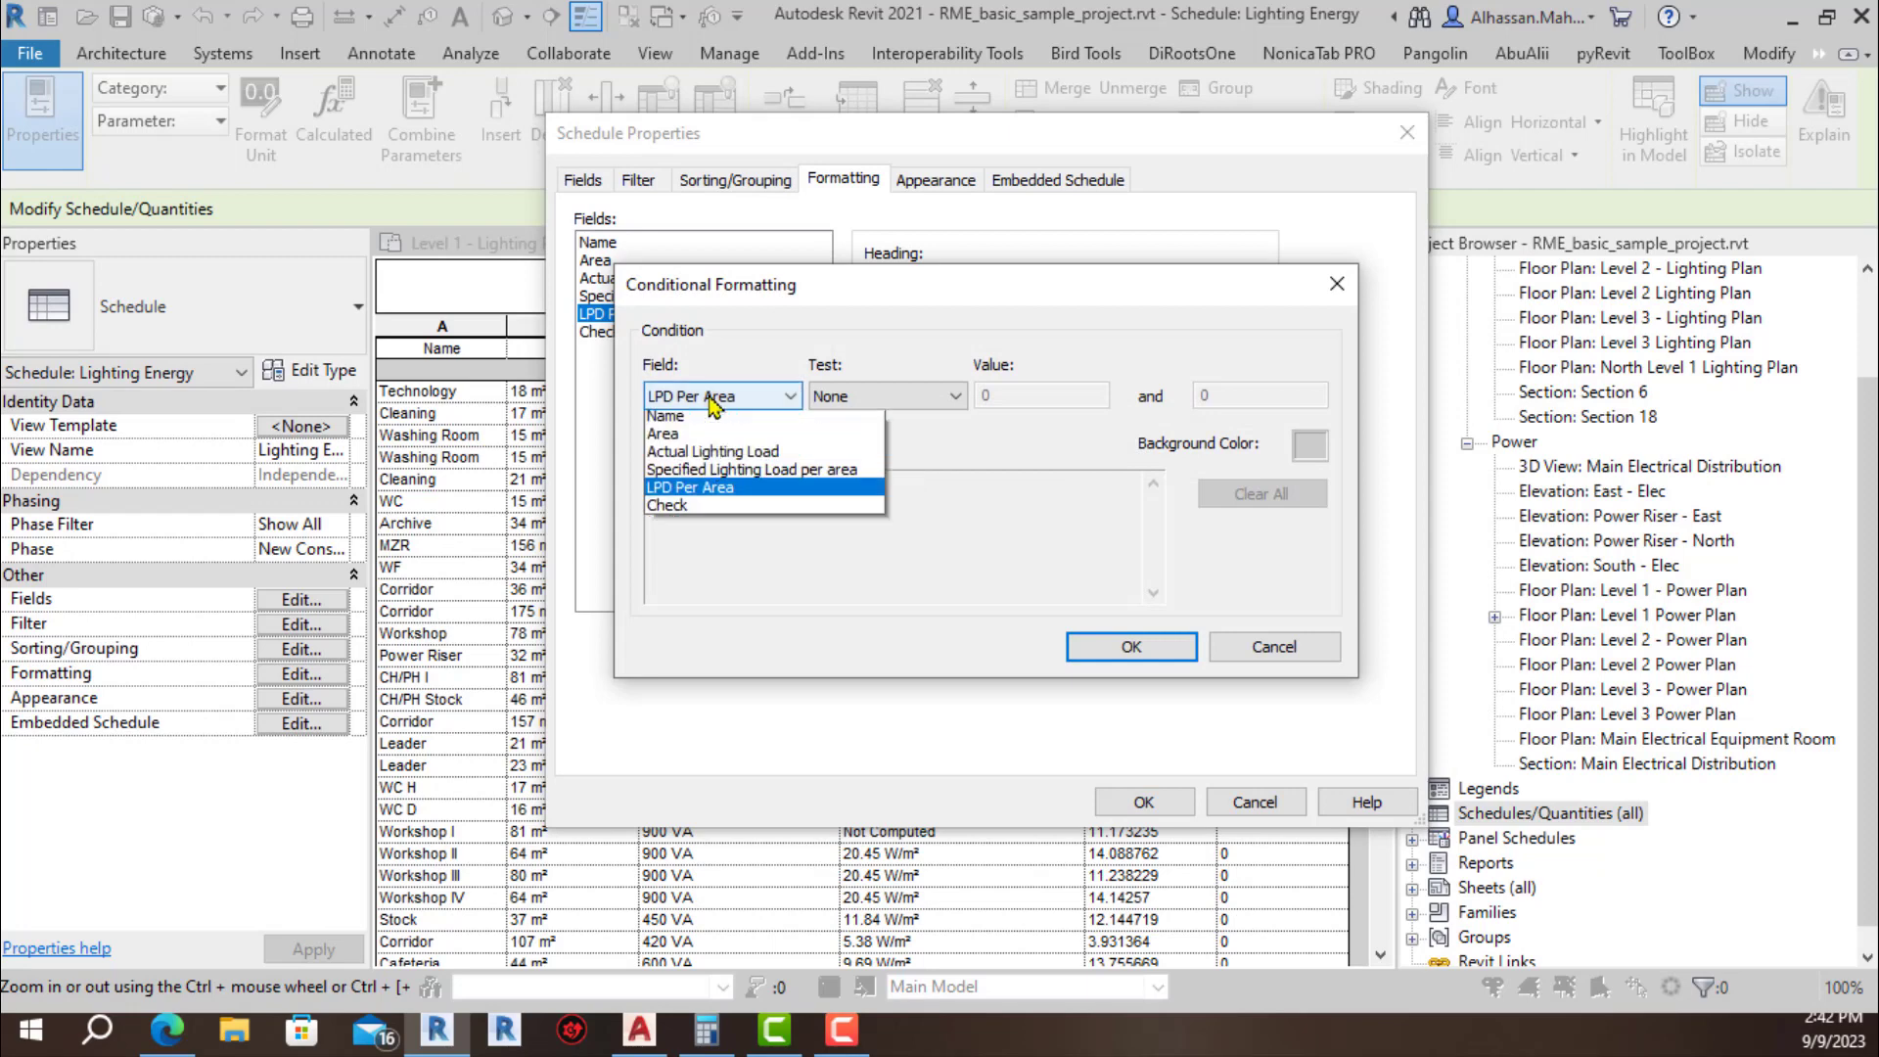
left_click(671, 510)
left_click(885, 397)
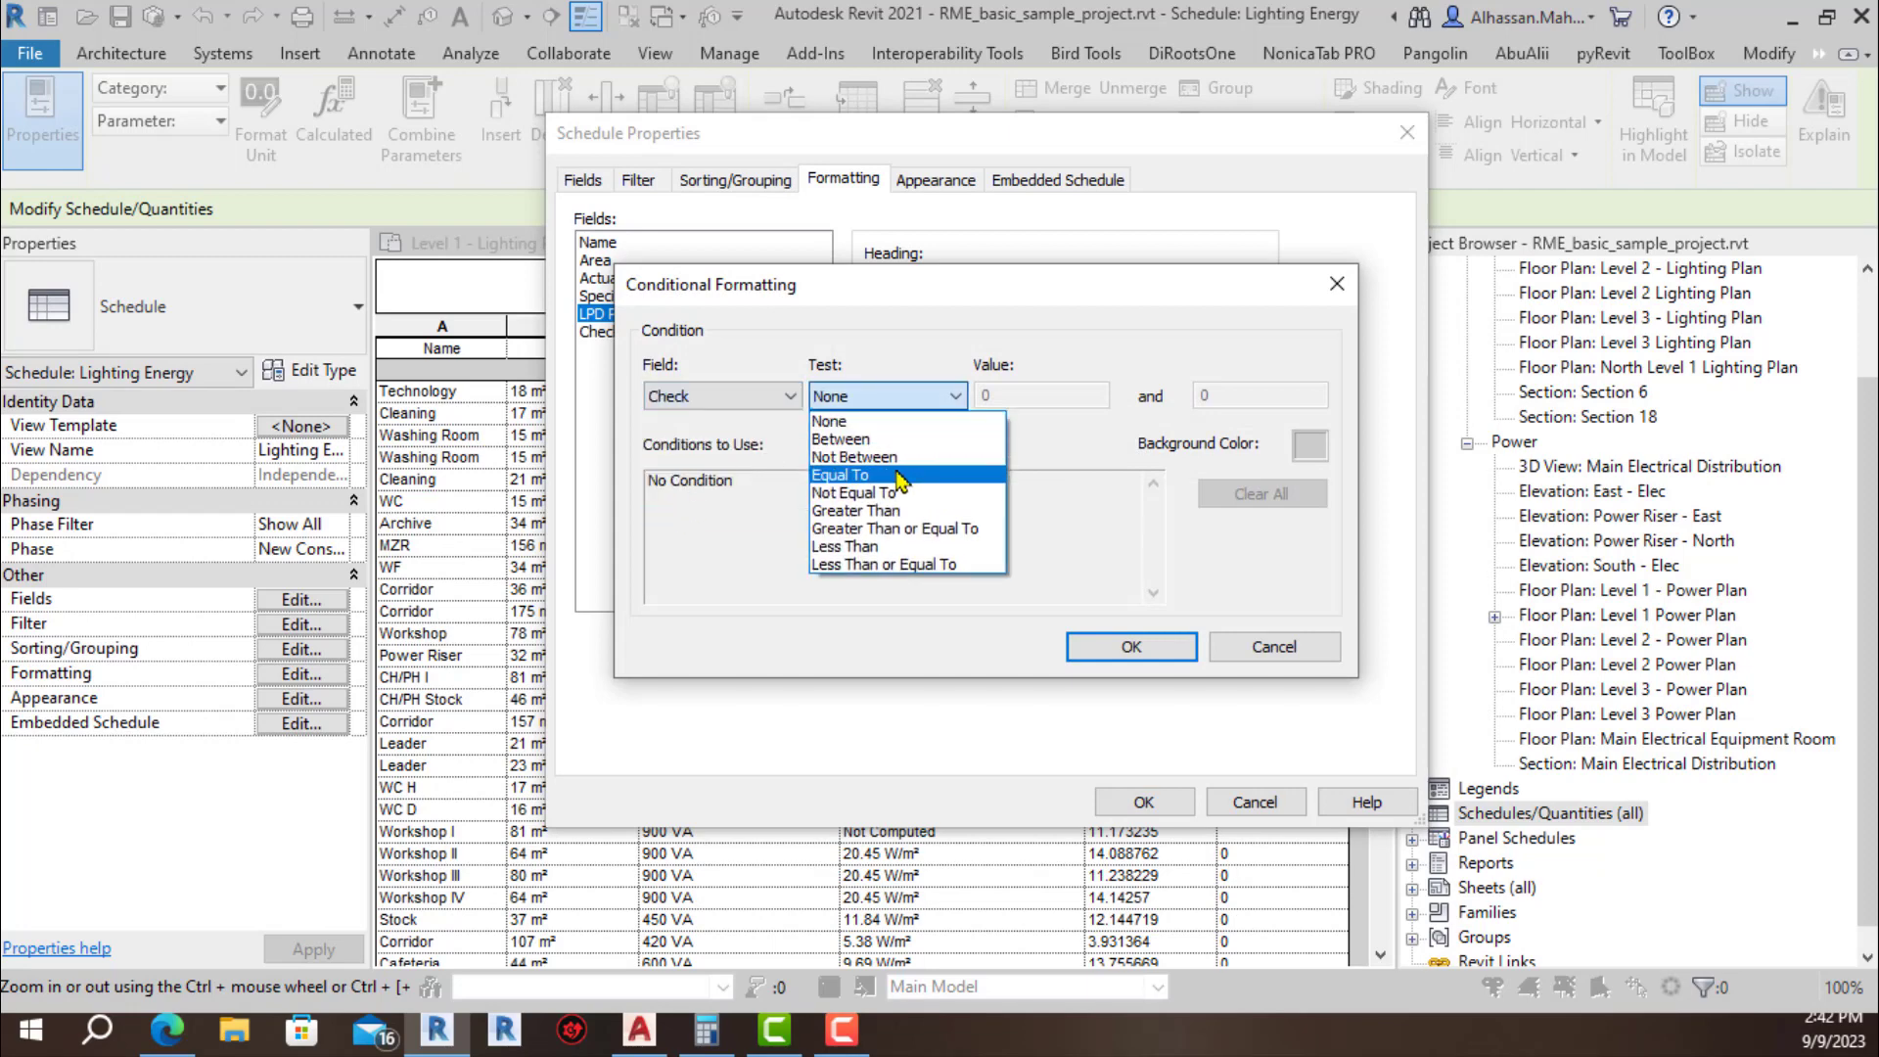
left_click(842, 475)
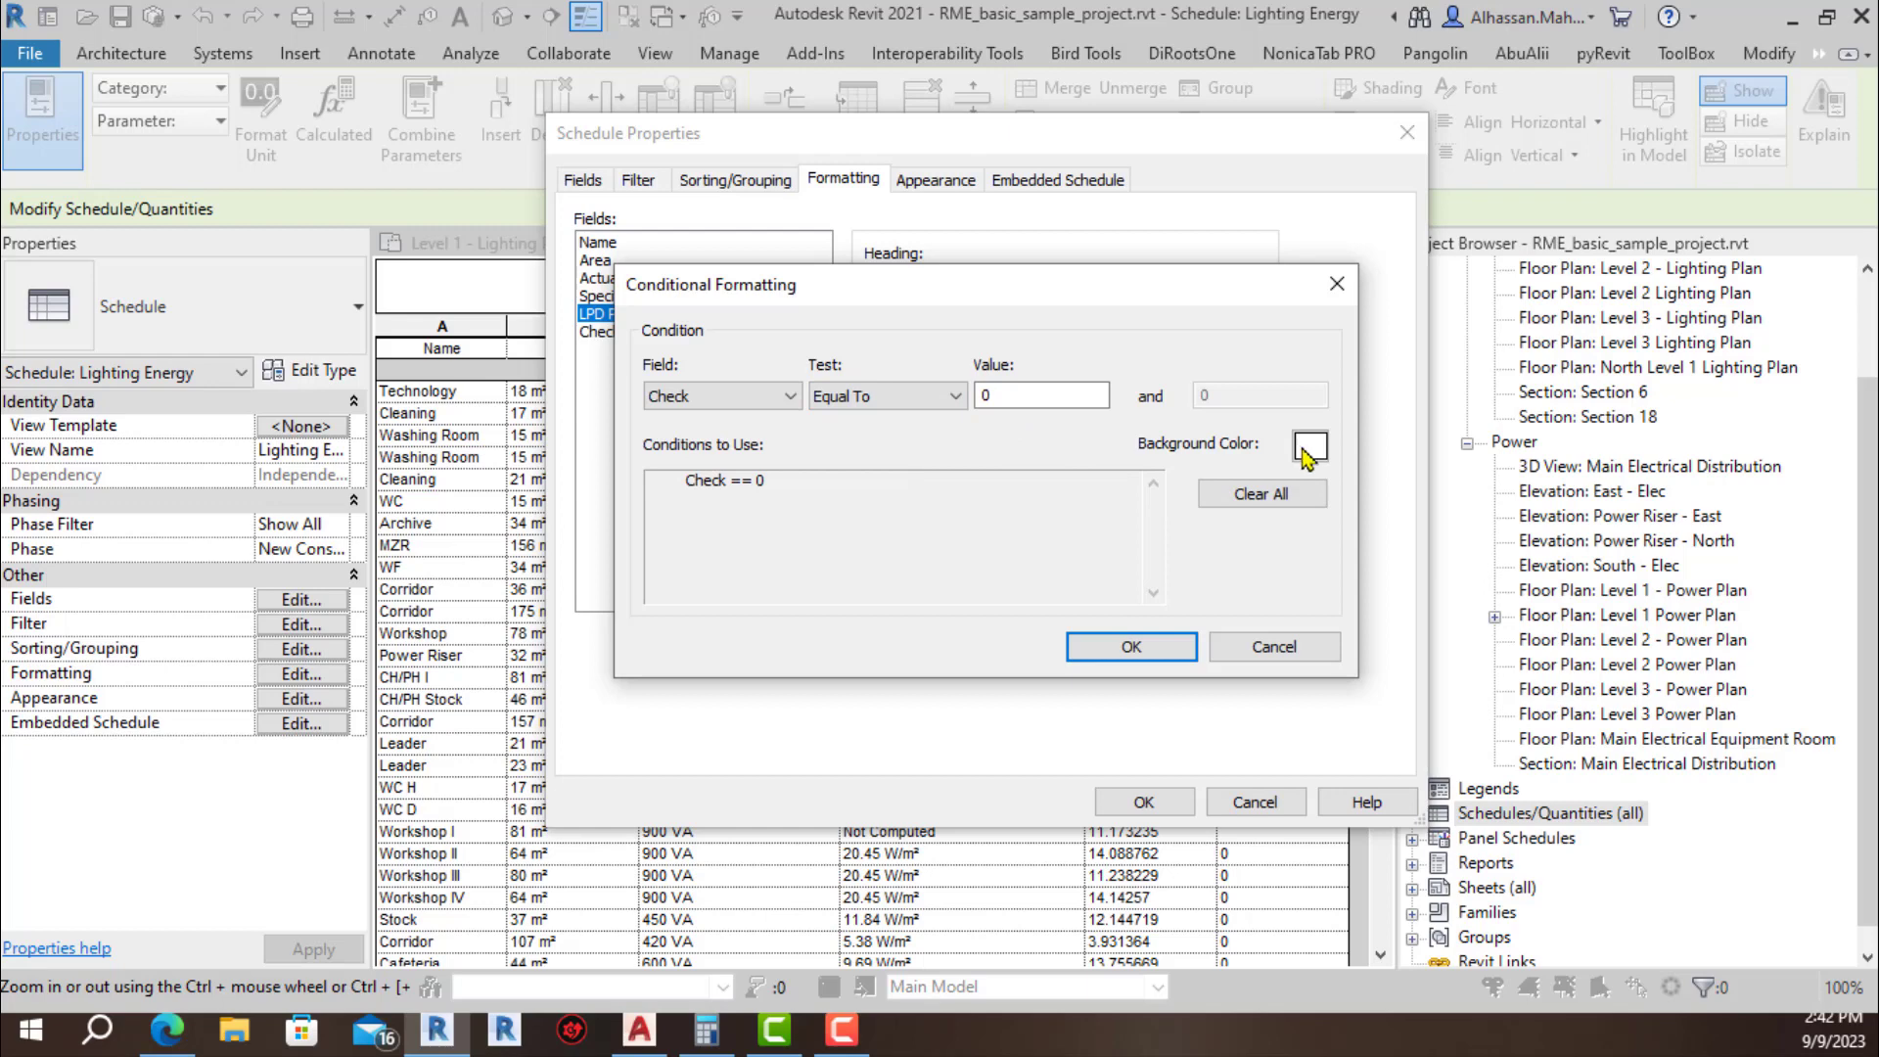
left_click(1310, 449)
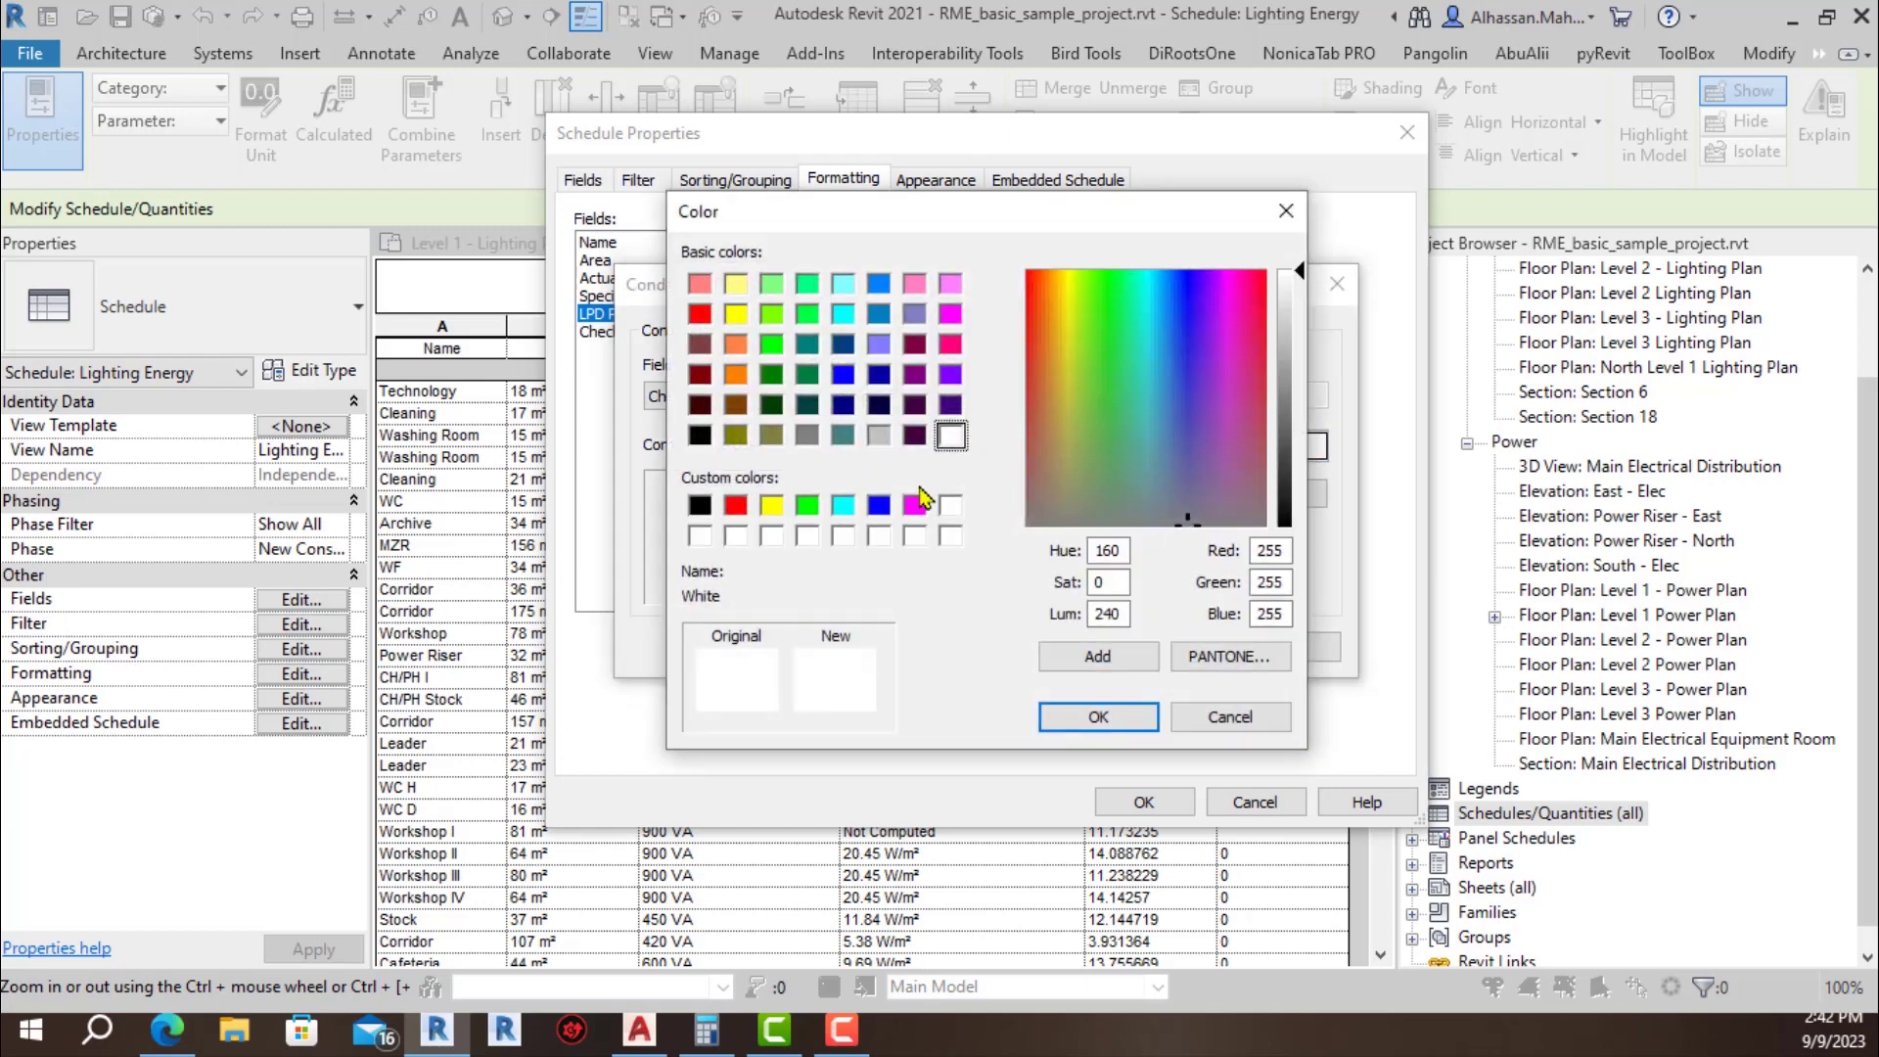
left_click(806, 504)
left_click(1098, 716)
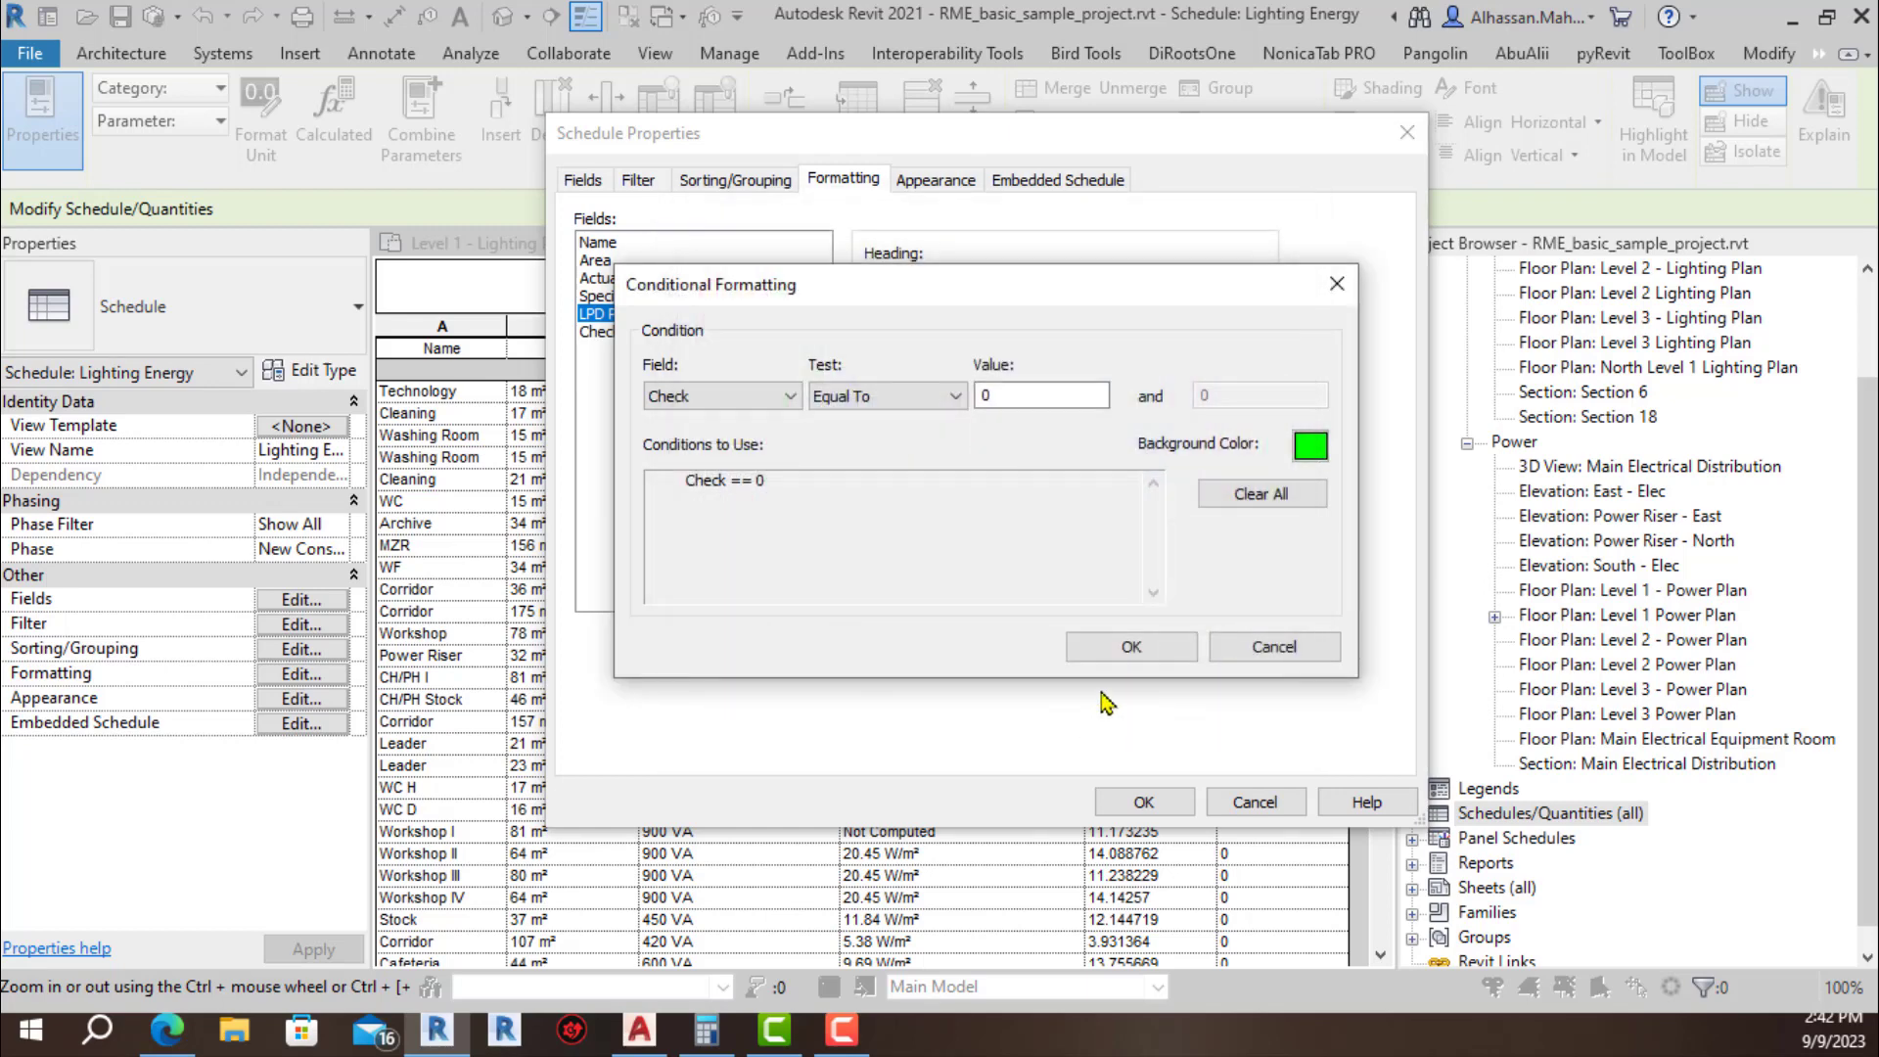
left_click(1126, 649)
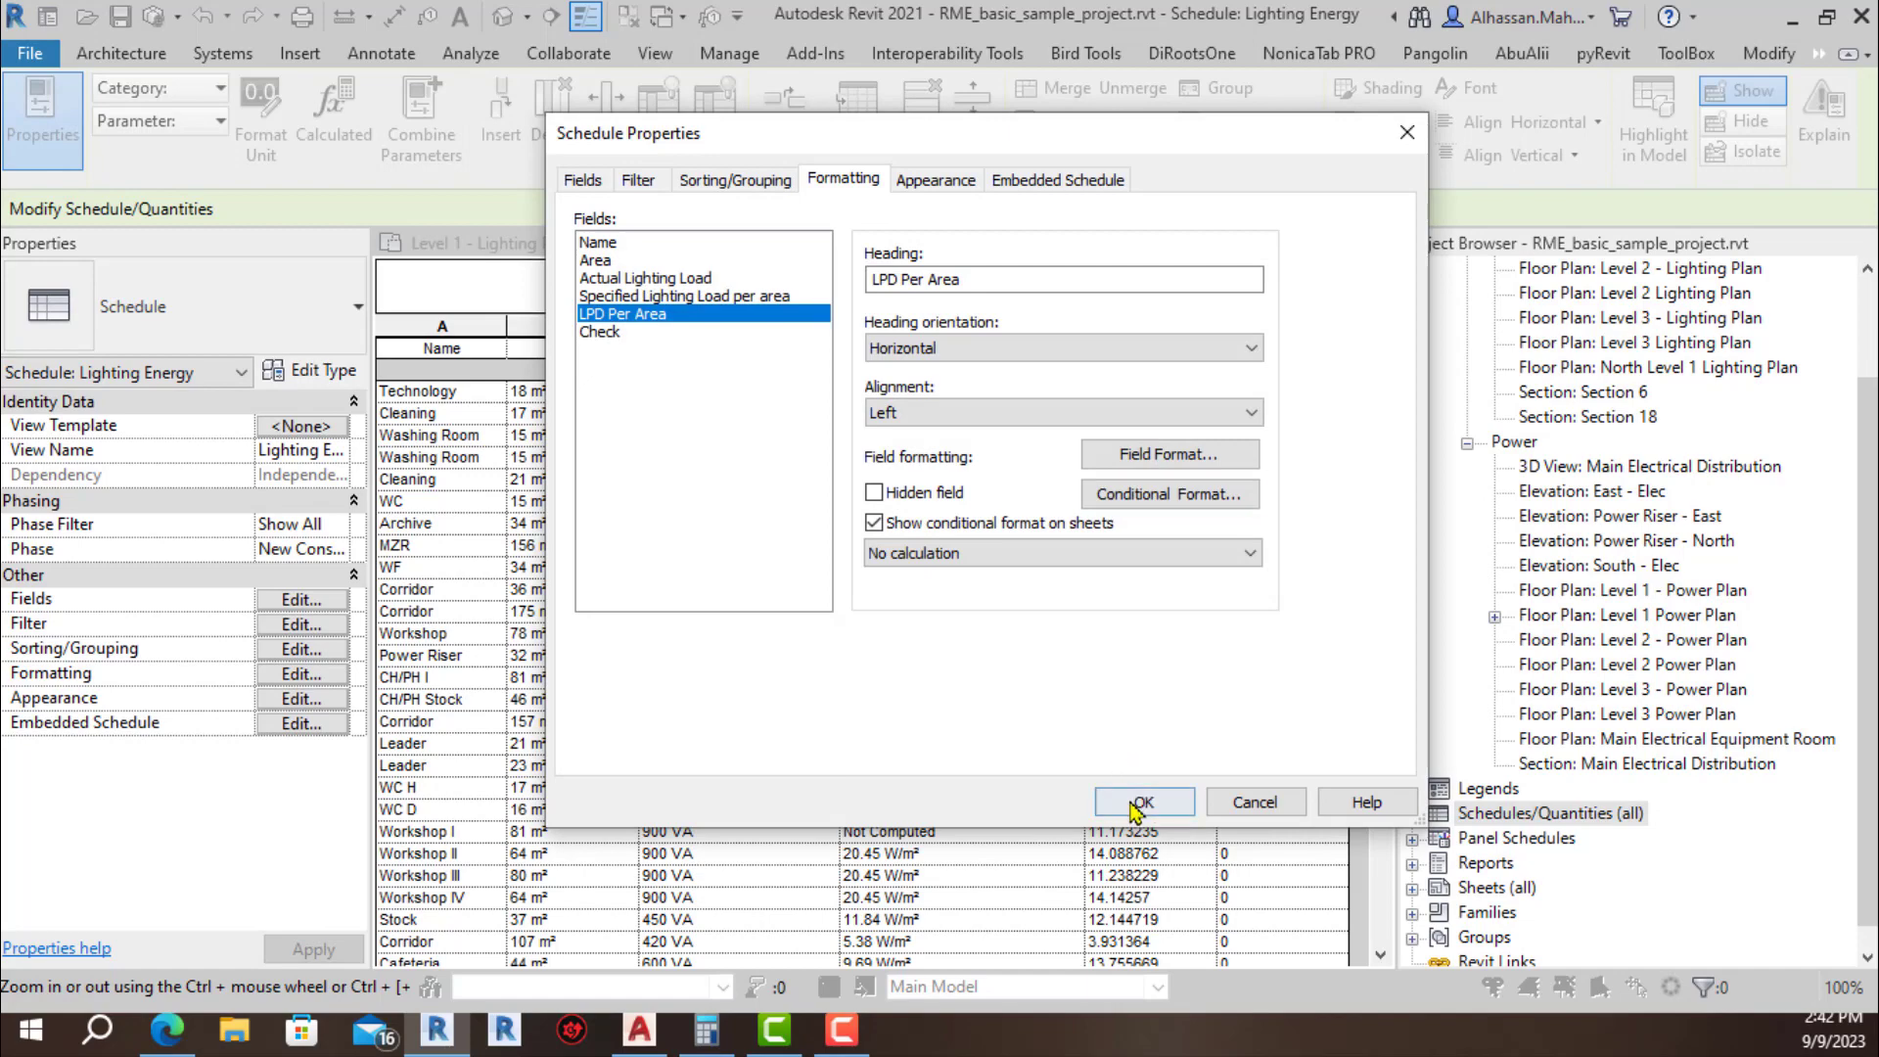
left_click(1135, 801)
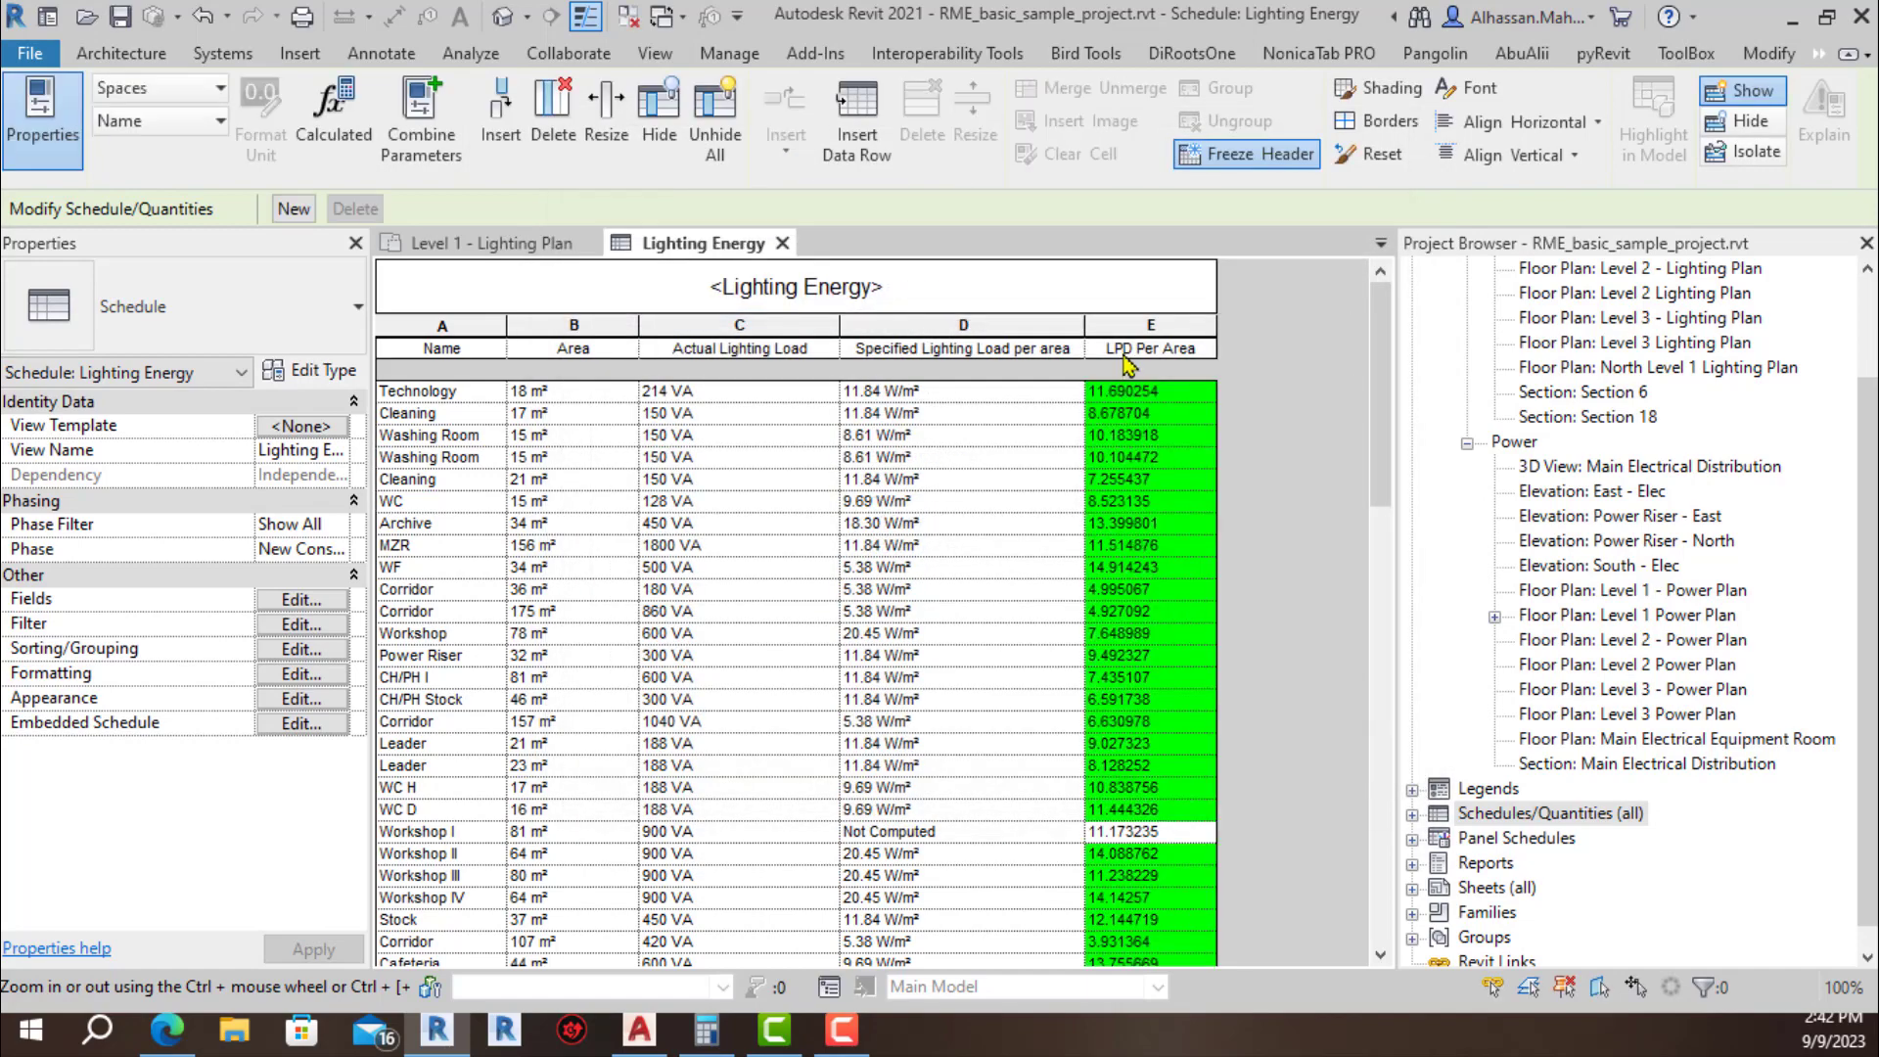